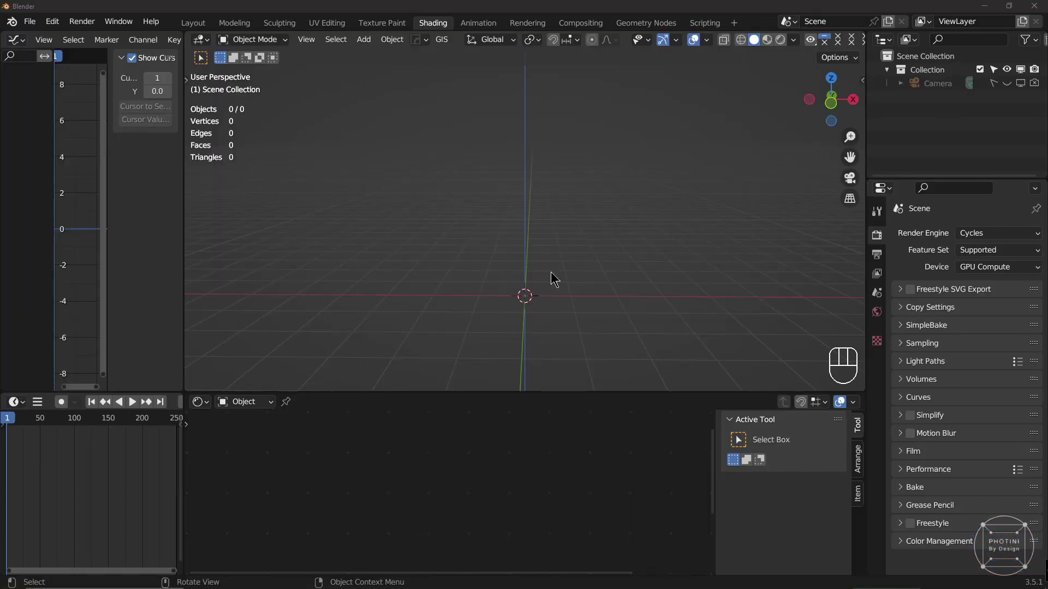
Add a plane and scale it up 25 times in Edit Mode
middle_click_drag(560, 310, 525, 304)
key("shift+a")
mouse_move(491, 290)
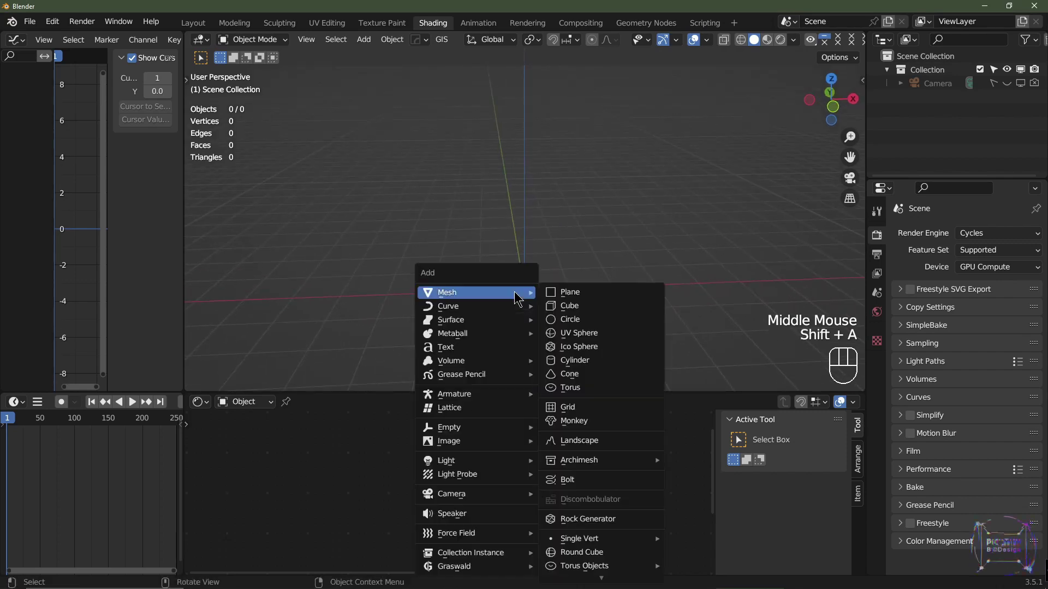
left_click(559, 292)
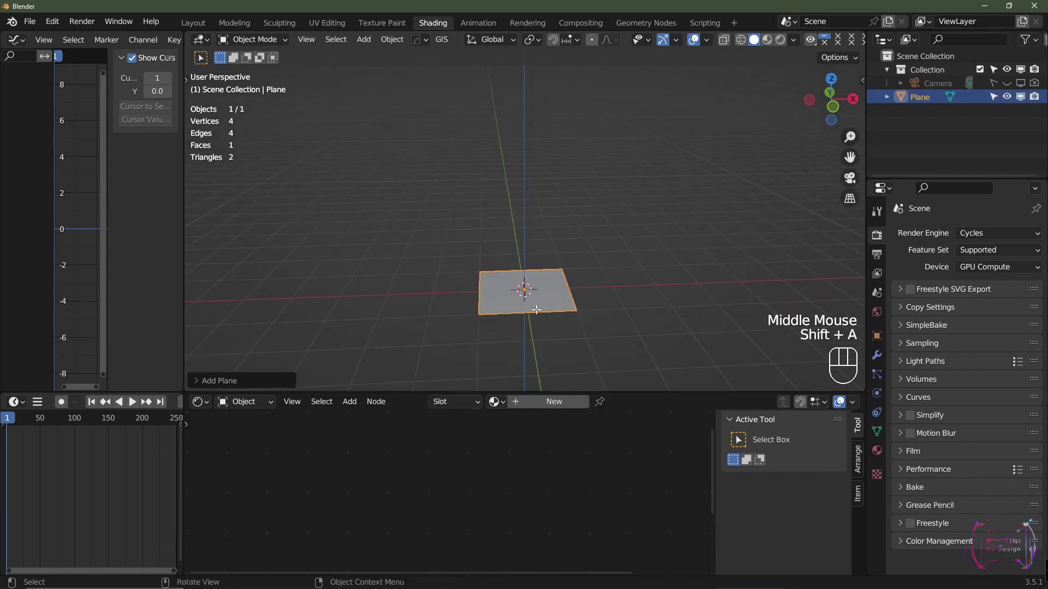
key("Tab")
type("s")
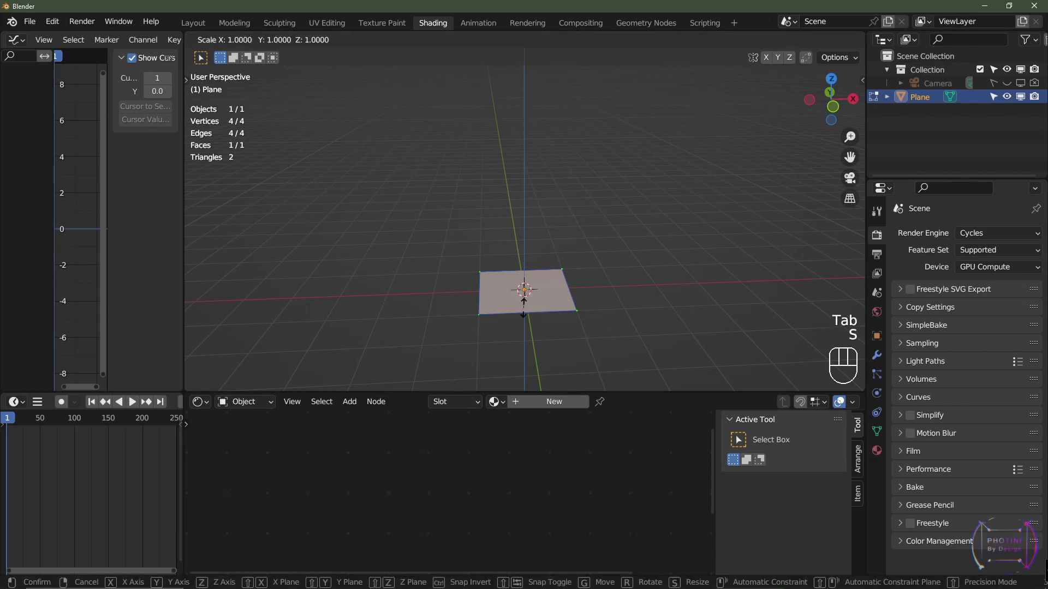
type("25")
left_click(523, 306)
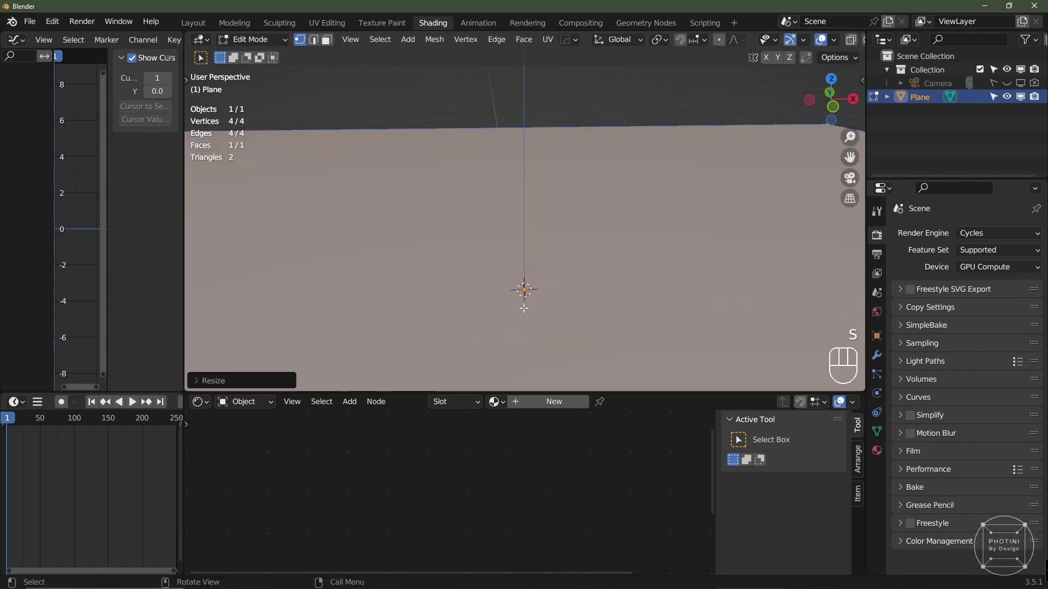
key("Tab")
Give the plane the existing Tiles material and start switching the shader editor to World
scroll(545, 322, "down", 2)
middle_click_drag(552, 333, 549, 266, "shift")
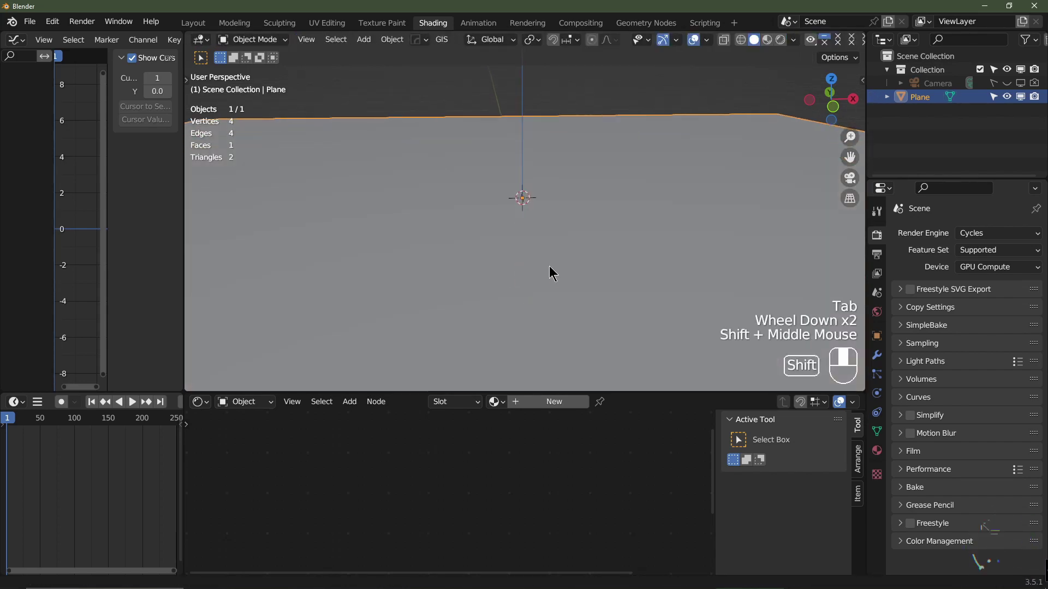
left_click(496, 401)
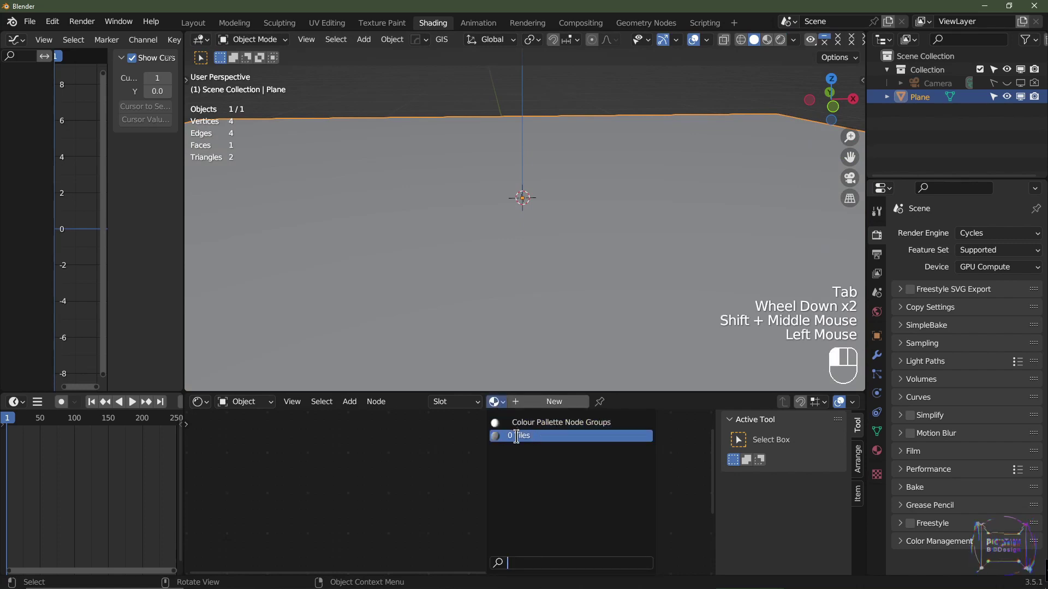
left_click(517, 435)
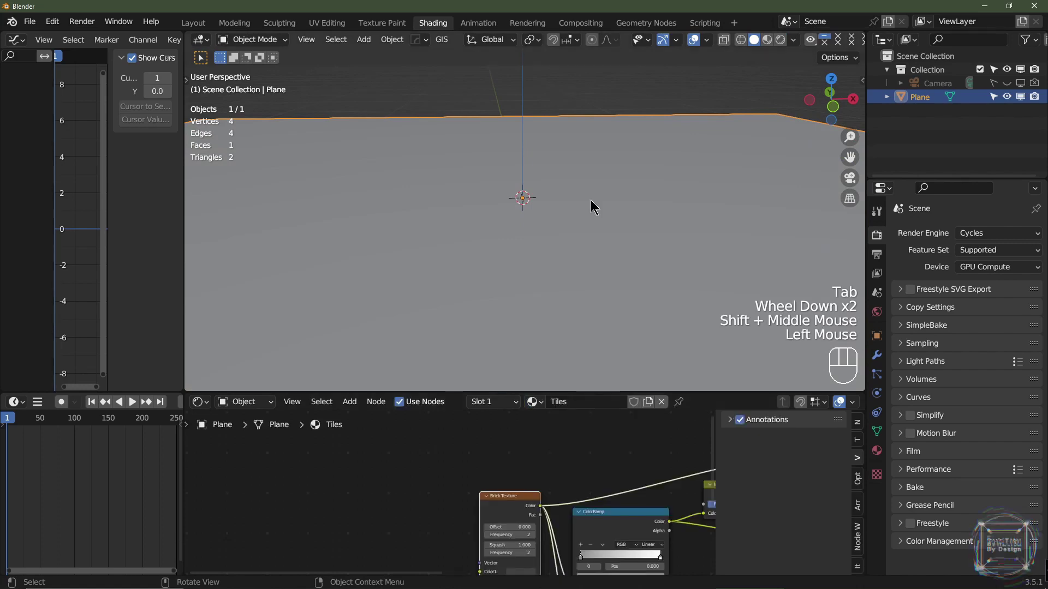
left_click(245, 402)
Show the World nodes and add a Sky Texture feeding the Background's Color
left_click(256, 433)
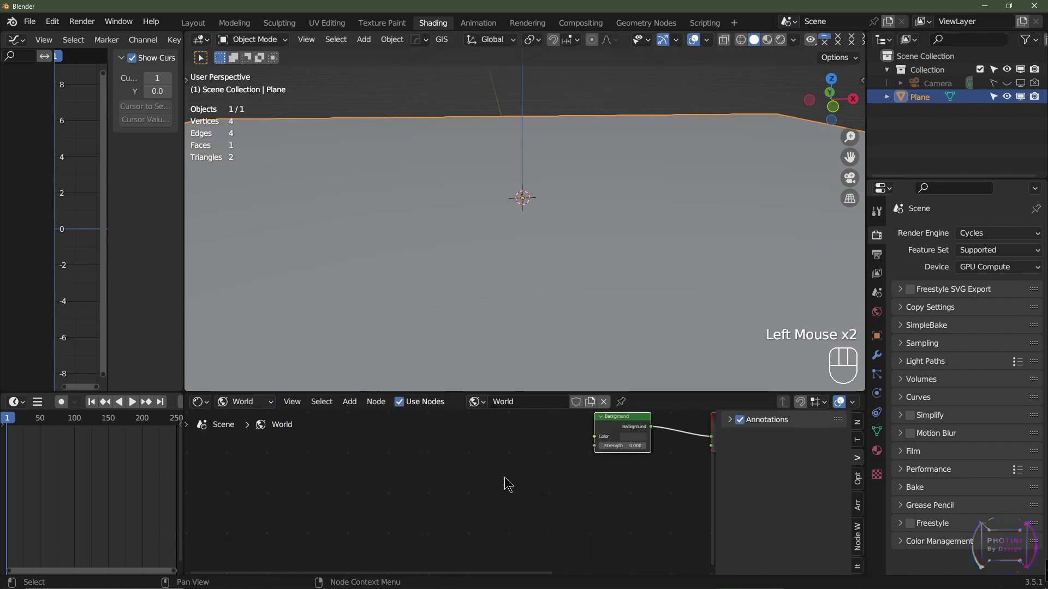
scroll(493, 483, "down", 3)
middle_click_drag(484, 482, 404, 505)
scroll(402, 500, "up", 4)
middle_click_drag(350, 478, 300, 486)
key("shift+a")
mouse_move(301, 487)
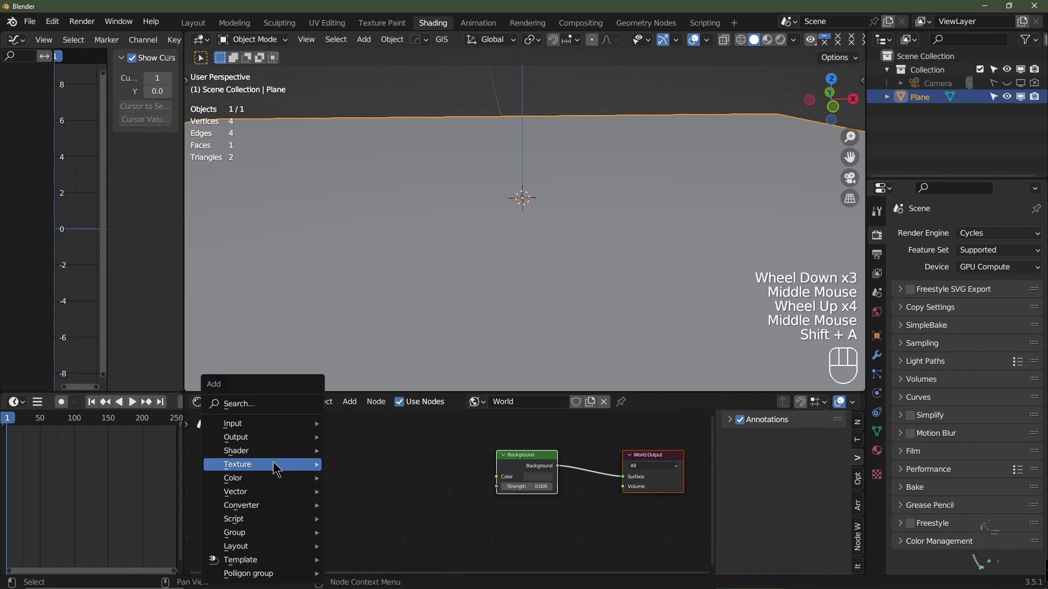
mouse_move(274, 465)
left_click(383, 425)
left_click(370, 448)
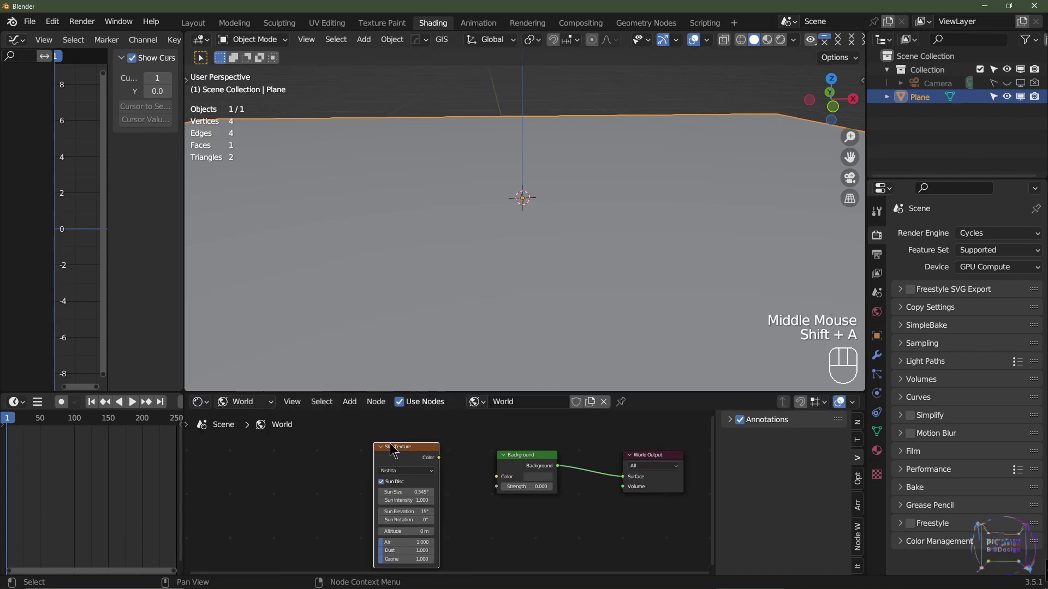
left_click_drag(440, 457, 497, 477)
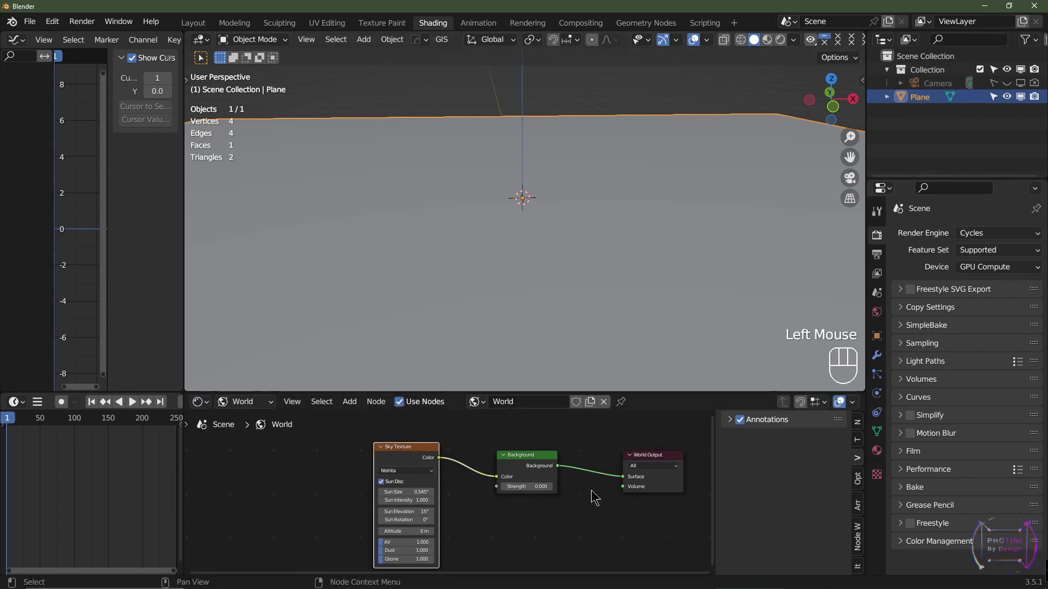
Set Background strength 0.1, sun intensity 0.3, sun rotation -45° and sun elevation 30°
left_click(550, 487)
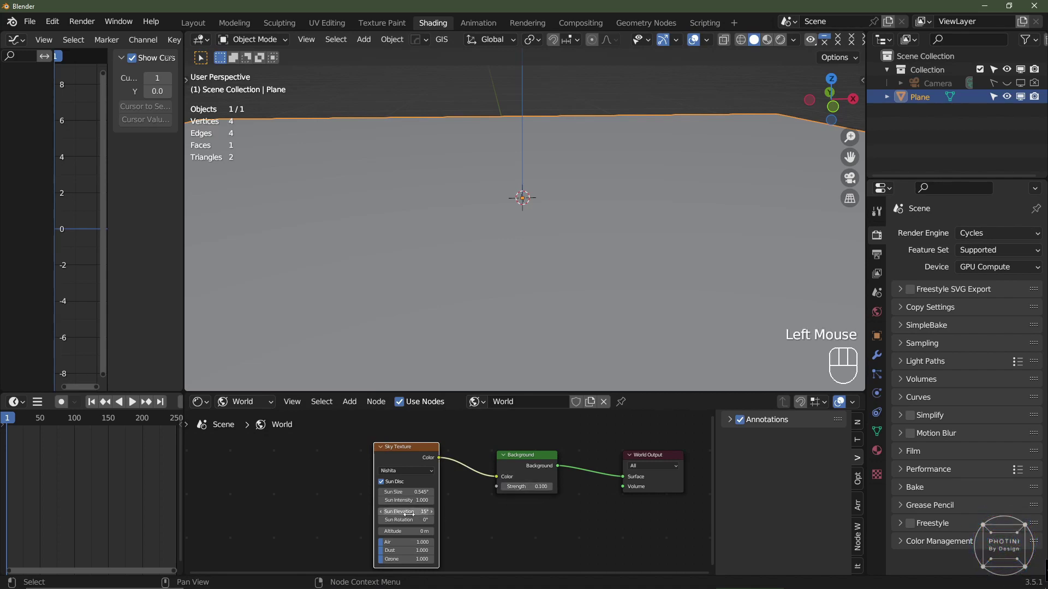
scroll(402, 513, "up", 2)
left_click(396, 504)
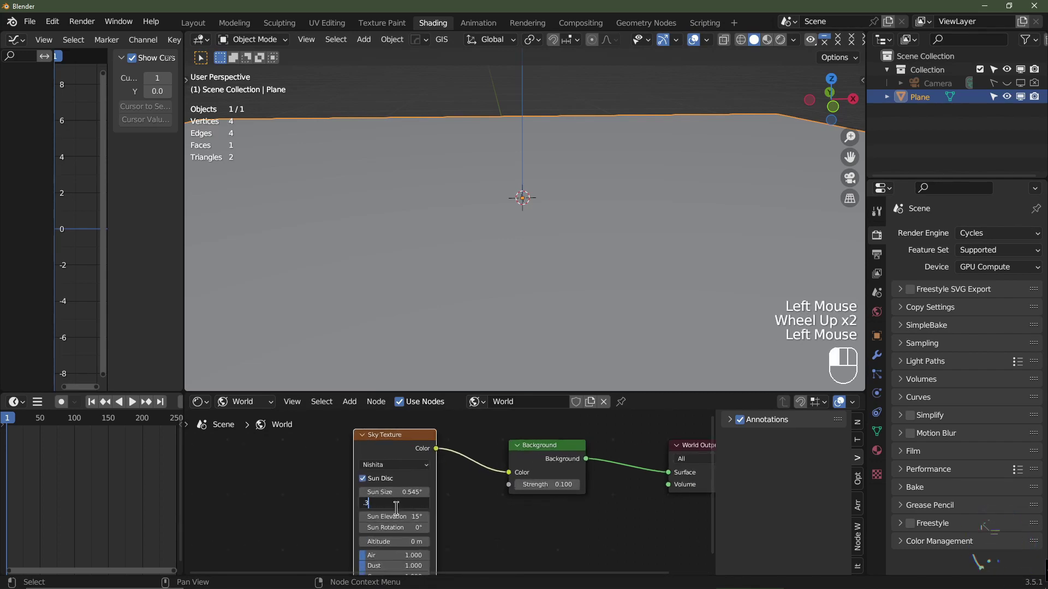
type(".3")
key("Return")
middle_click_drag(517, 306, 522, 227, "shift")
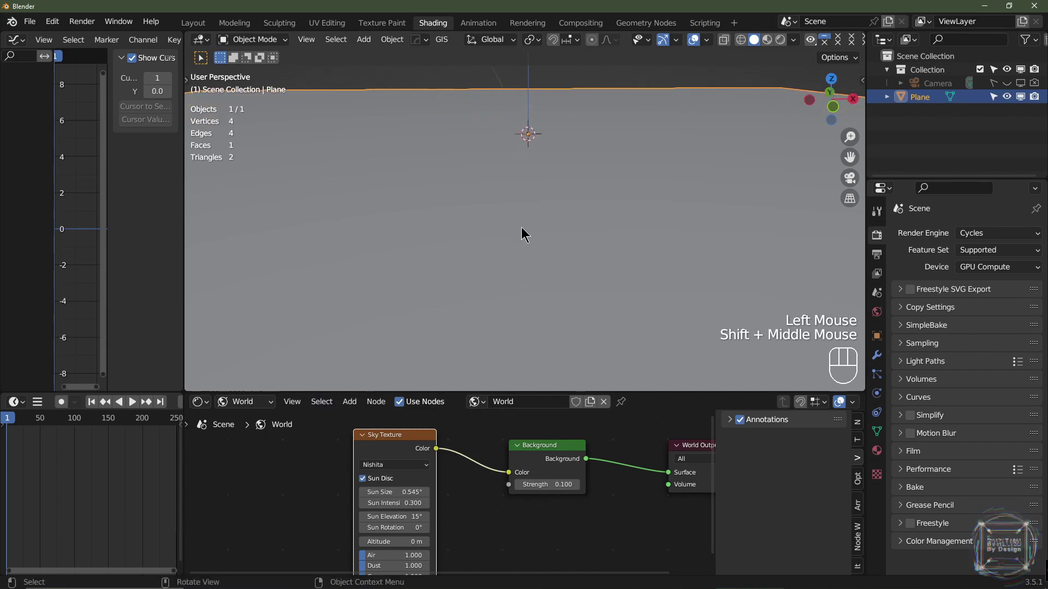
left_click(405, 526)
type("-")
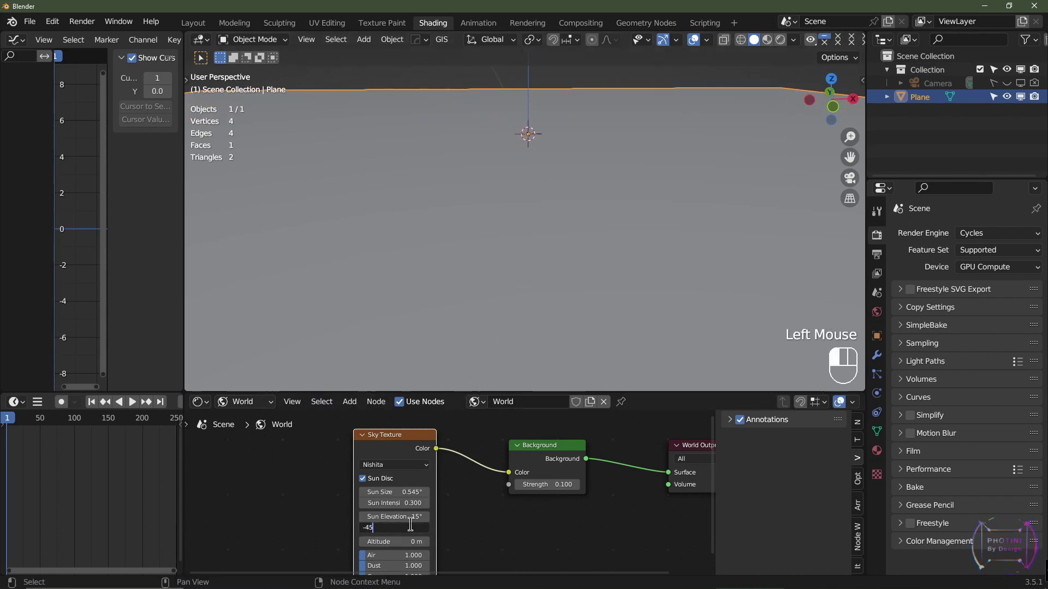
type("45")
key("Return")
double_click(389, 515)
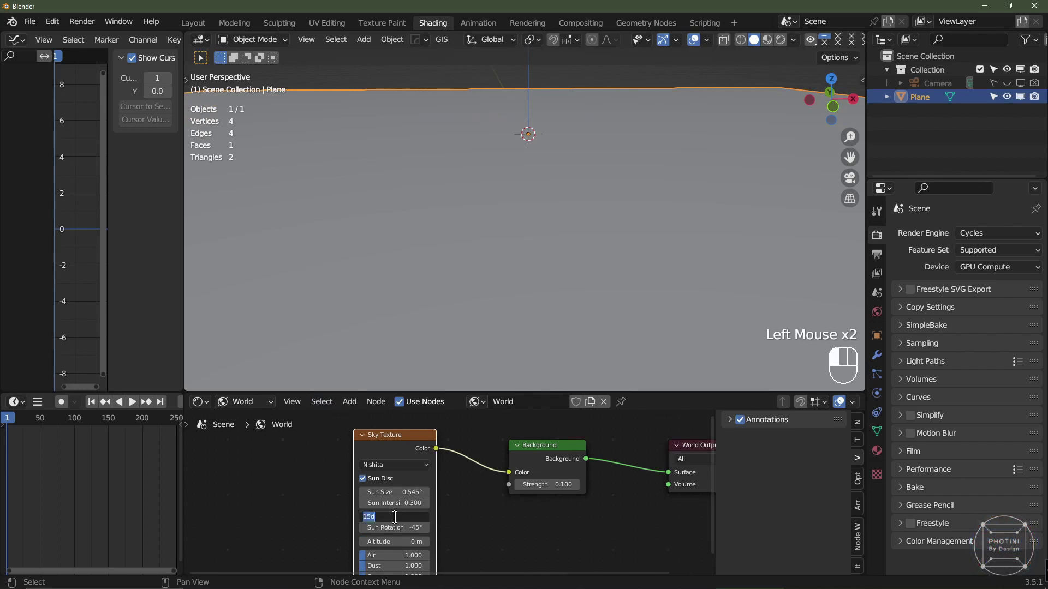
type("30")
key("Return")
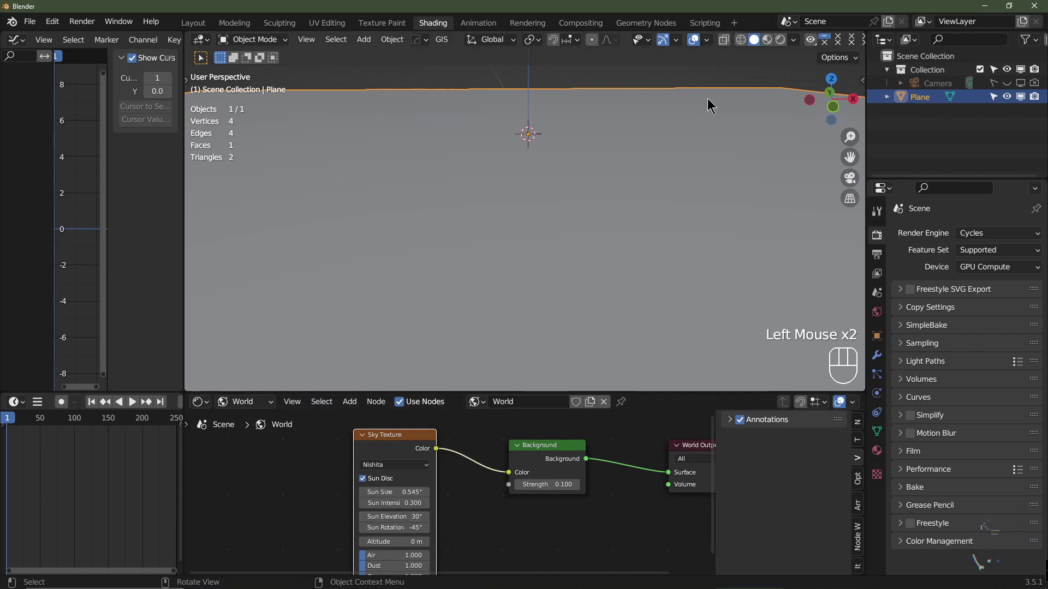
Preview the tiled floor in Rendered shading under the new sky lighting
left_click(781, 41)
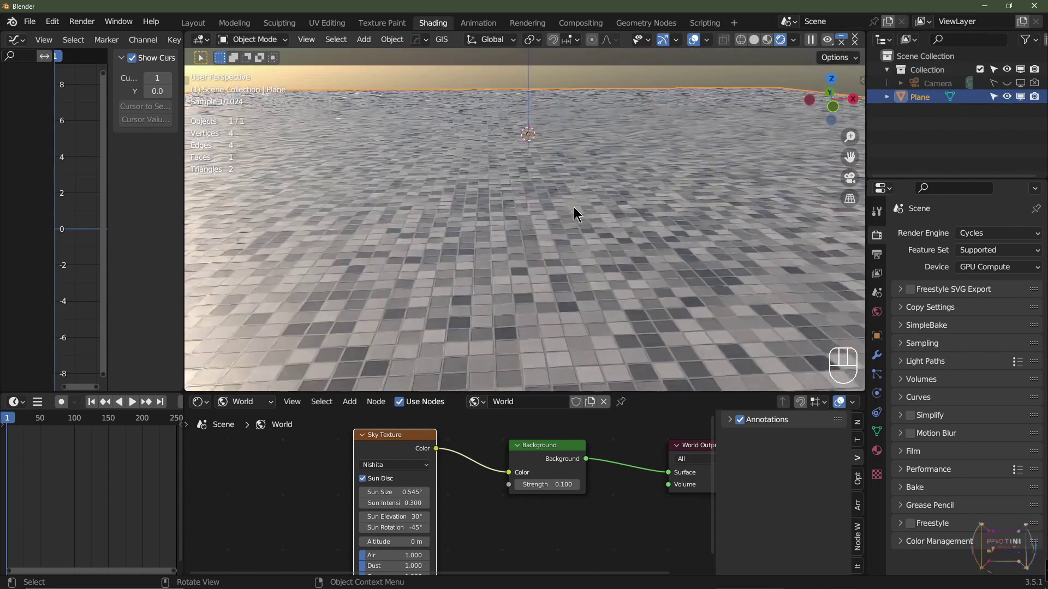
scroll(574, 210, "down", 1)
scroll(572, 207, "down", 2)
scroll(568, 221, "up", 2)
middle_click_drag(525, 235, 522, 264)
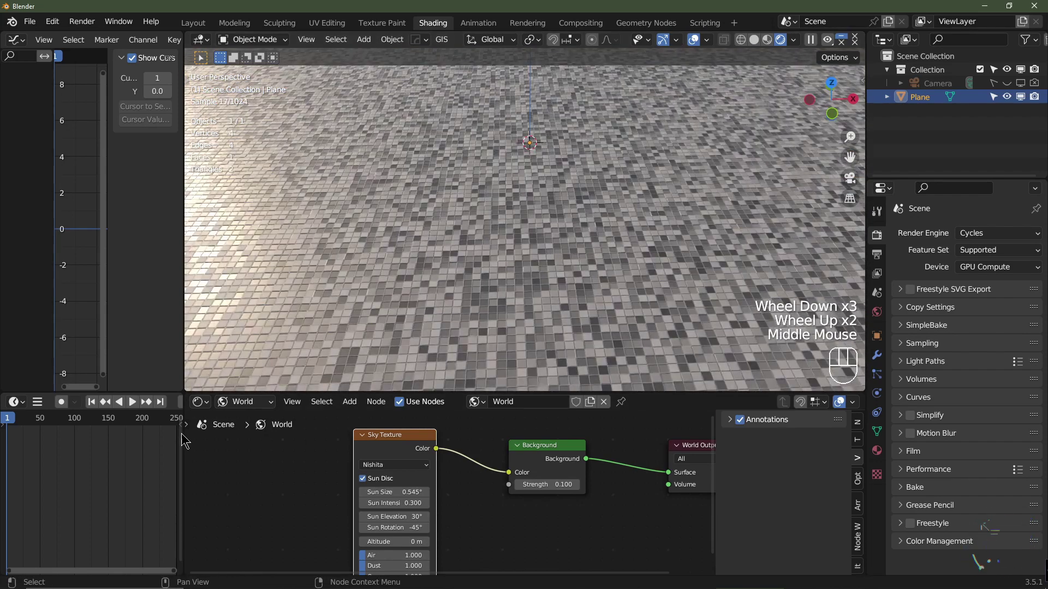
Show the plane's Tiles material nodes again in an enlarged editor with the sidebar hidden
left_click(250, 409)
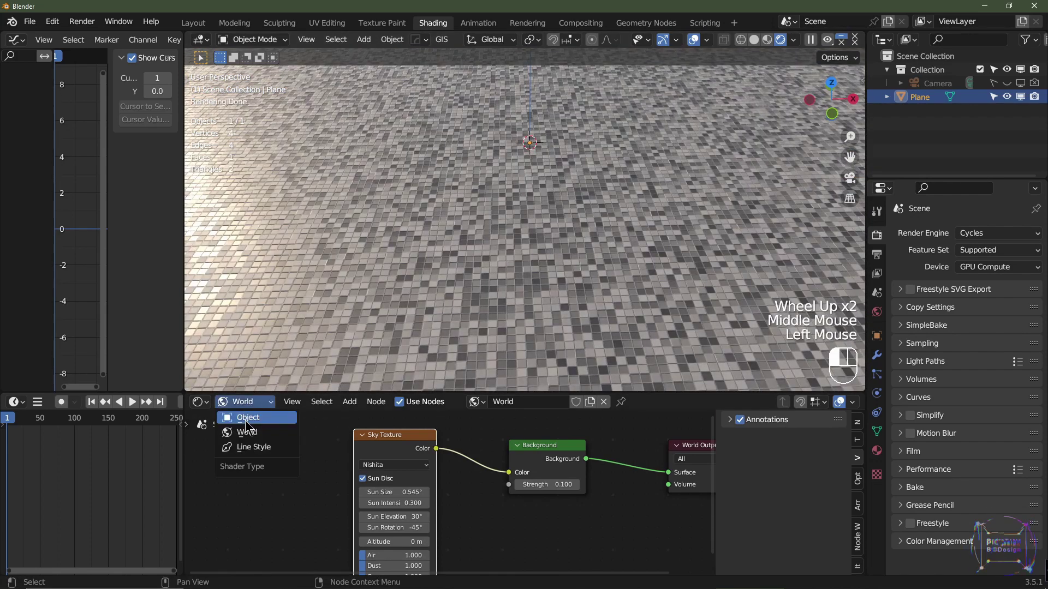
left_click(243, 419)
left_click_drag(525, 392, 526, 206)
scroll(536, 356, "up", 1)
scroll(536, 355, "down", 2)
middle_click_drag(573, 377, 406, 373)
scroll(405, 372, "down", 2)
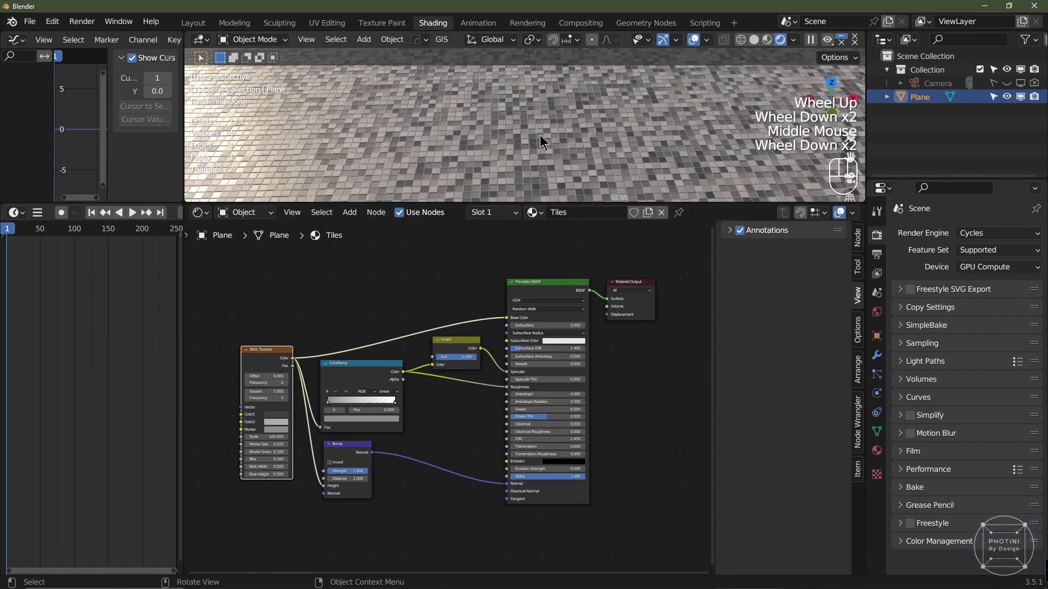
scroll(455, 453, "up", 2)
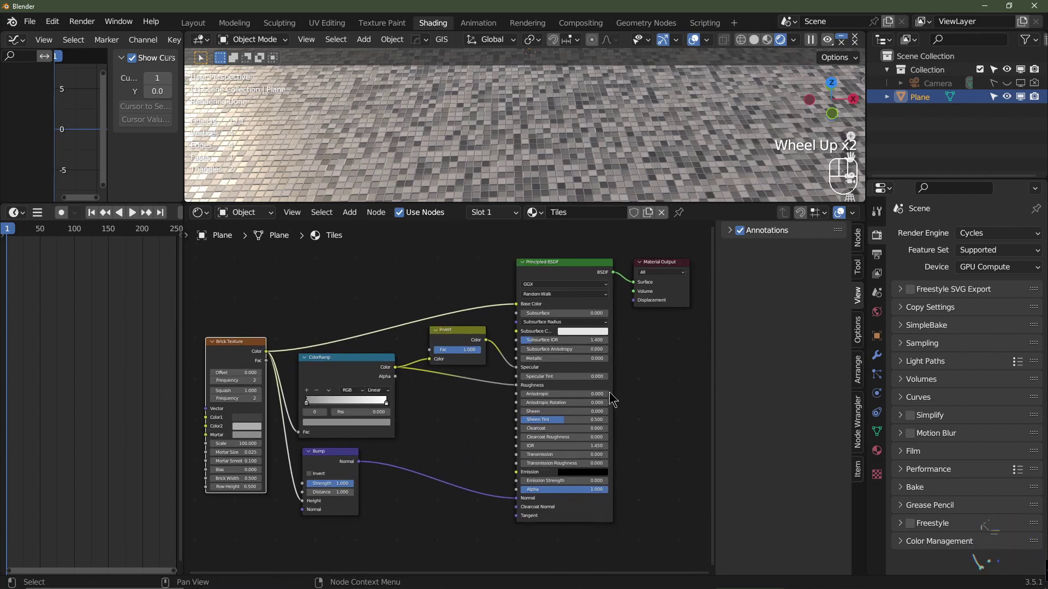
key("n")
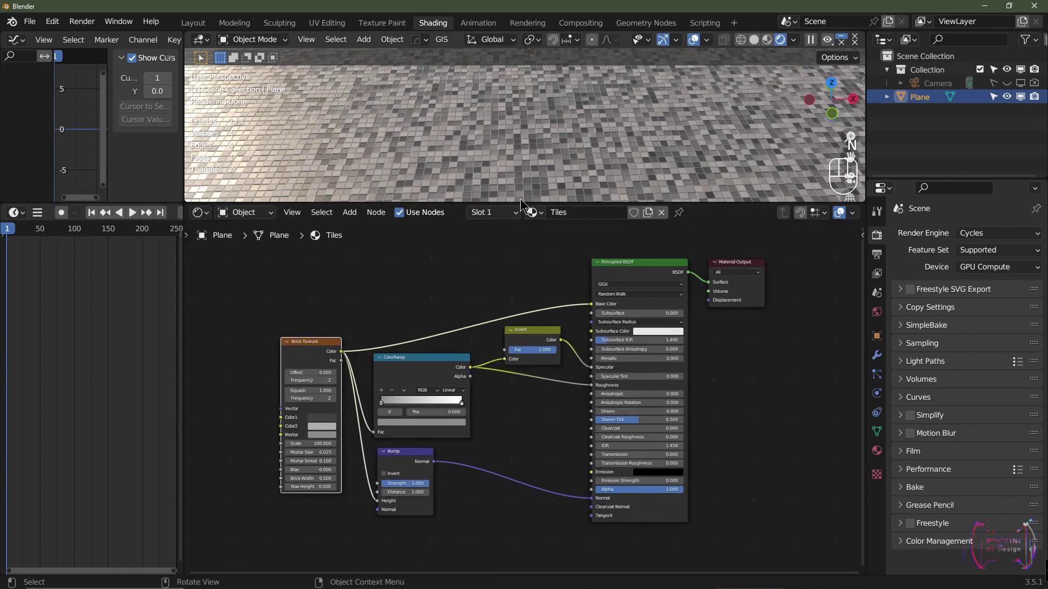
left_click_drag(520, 199, 520, 392)
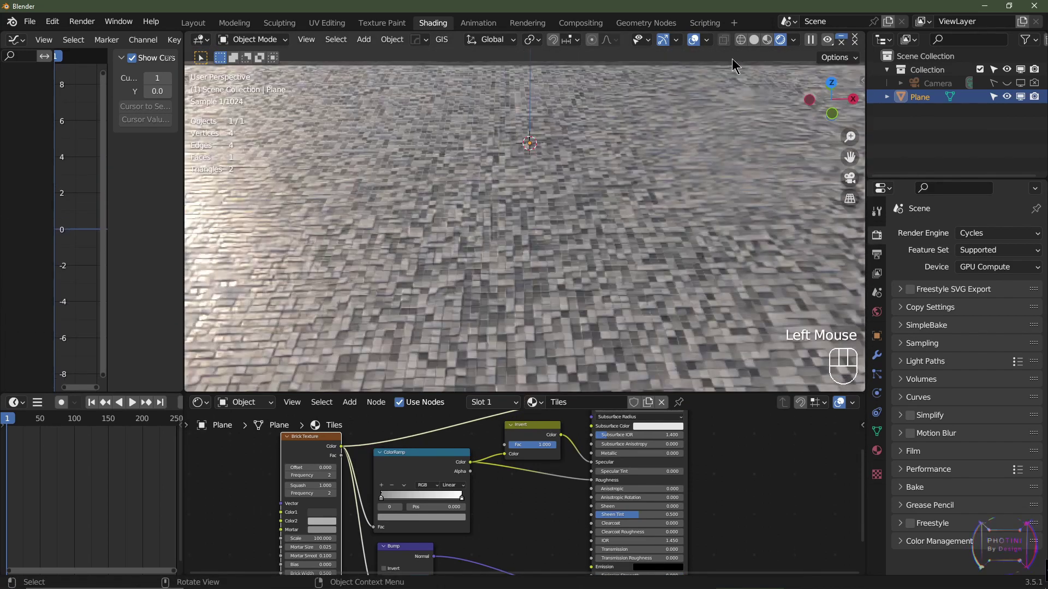
Return to solid shading and add a Suzanne monkey head, viewed from the right side
left_click(753, 40)
mouse_move(555, 330)
middle_mouse_down()
mouse_move(515, 240)
mouse_move(608, 228)
mouse_move(517, 222)
middle_mouse_up()
key("shift+a")
mouse_move(479, 250)
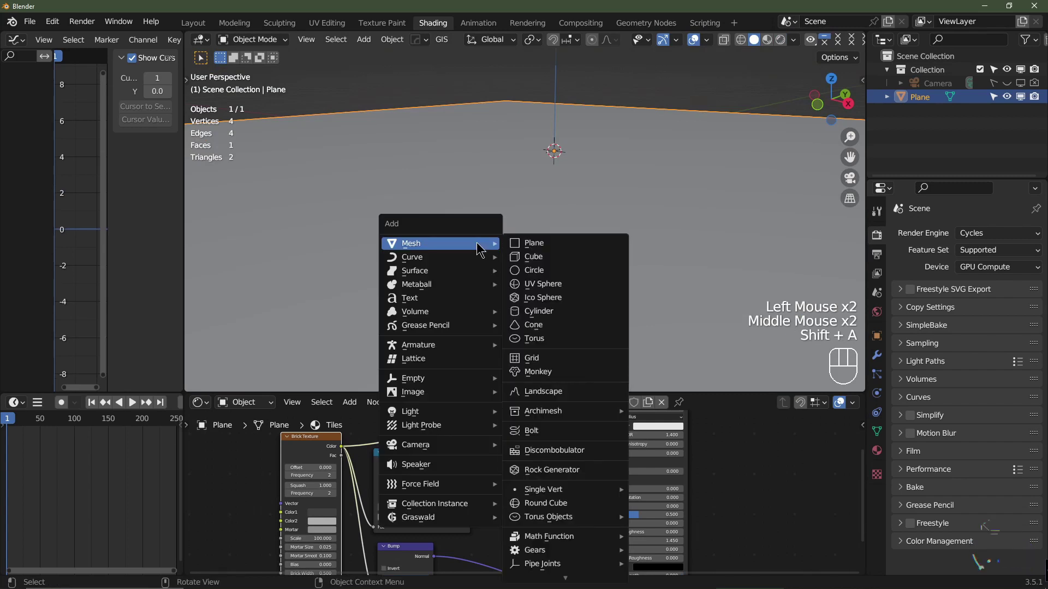
left_click(557, 374)
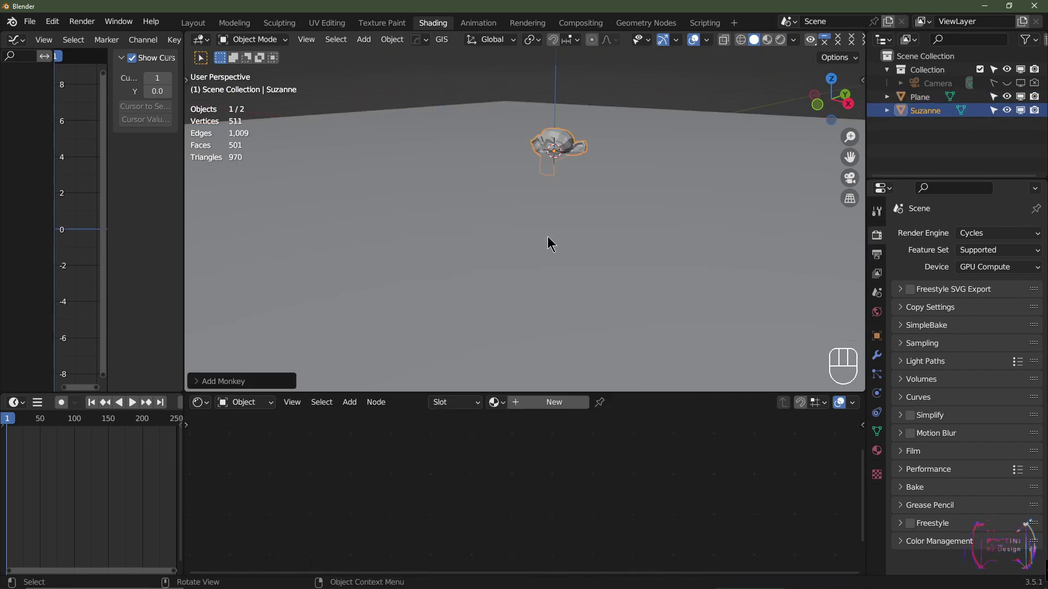
key("KP_3")
scroll(596, 140, "up", 2)
middle_click_drag(599, 182, 548, 297, "shift")
scroll(547, 297, "up", 2)
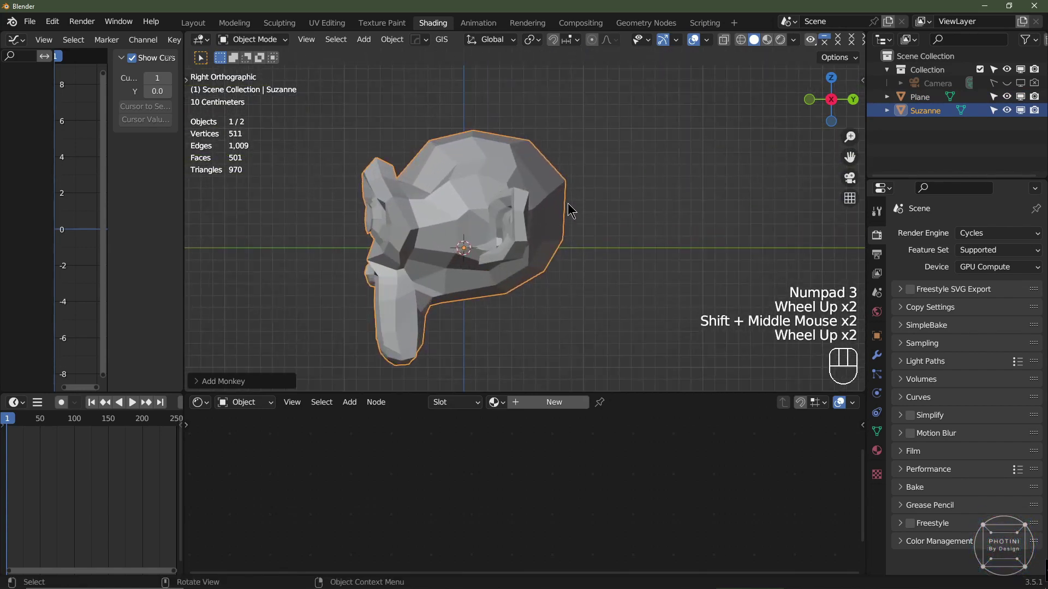
Rotate Suzanne 35° with angle snapping
key("r")
key("ctrl")
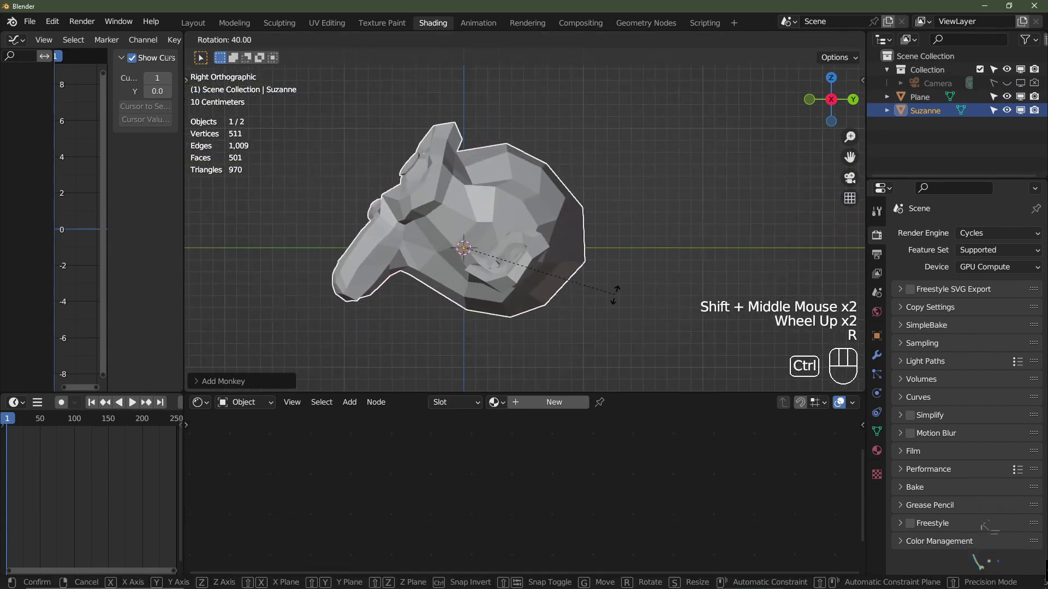
key("shift")
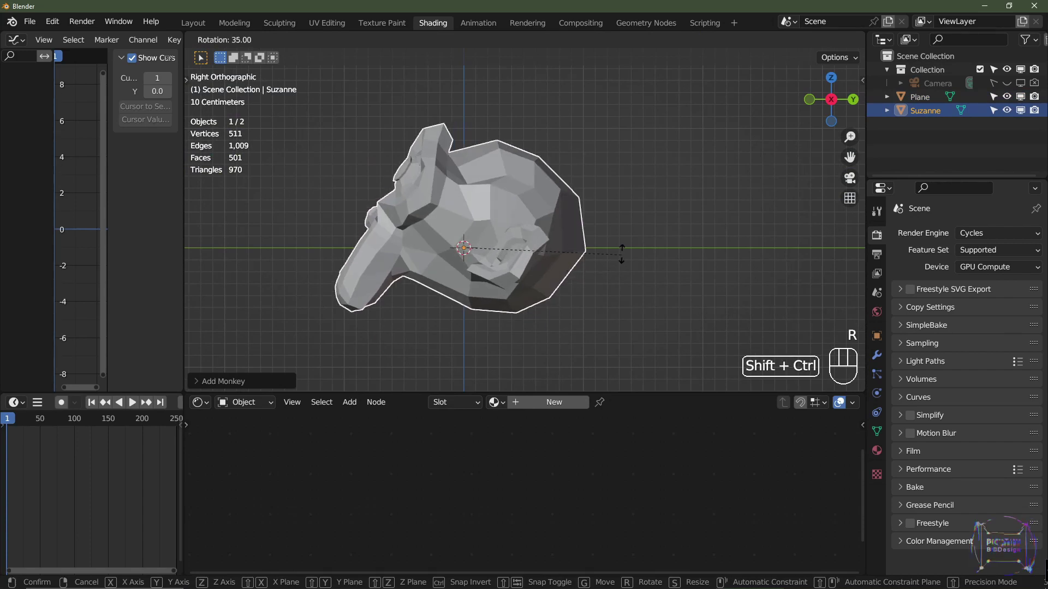
left_click(615, 227)
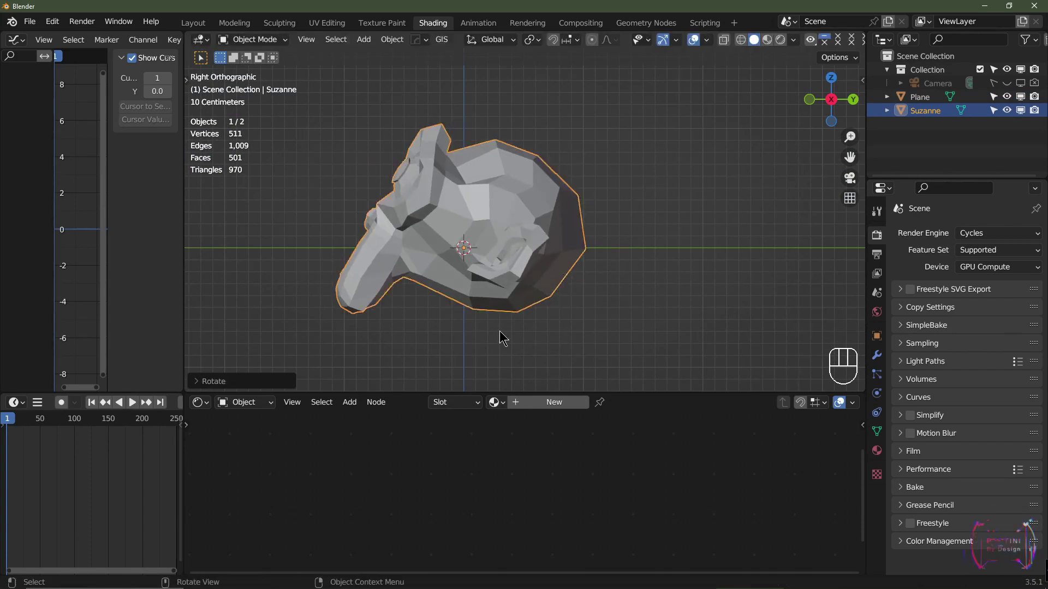
Raise Suzanne 0.55 m along the Z axis from the front view
key("KP_1")
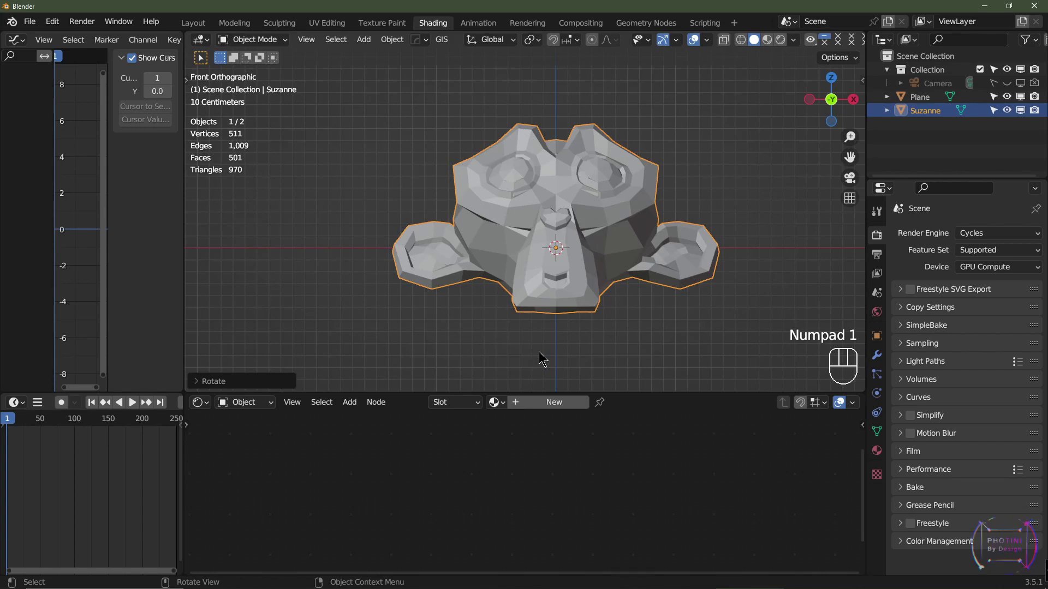
key("g")
middle_click(540, 353)
key("ctrl")
key("shift")
left_click(538, 291)
scroll(677, 234, "up", 2)
middle_click_drag(691, 178, 588, 360, "shift")
scroll(658, 280, "up", 3)
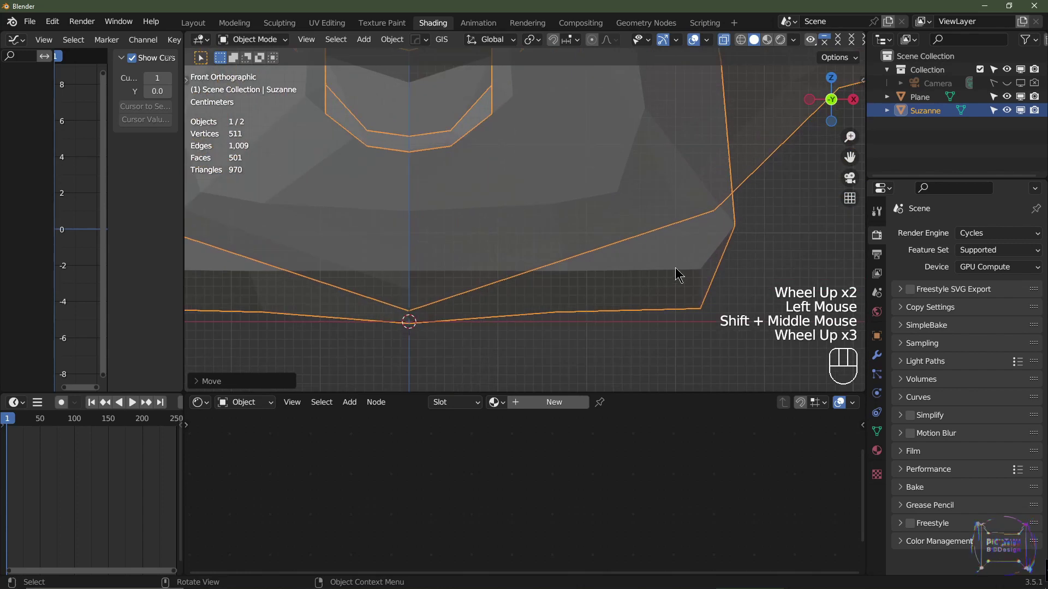
Tilt Suzanne slightly around the X axis
key("r")
key("shift")
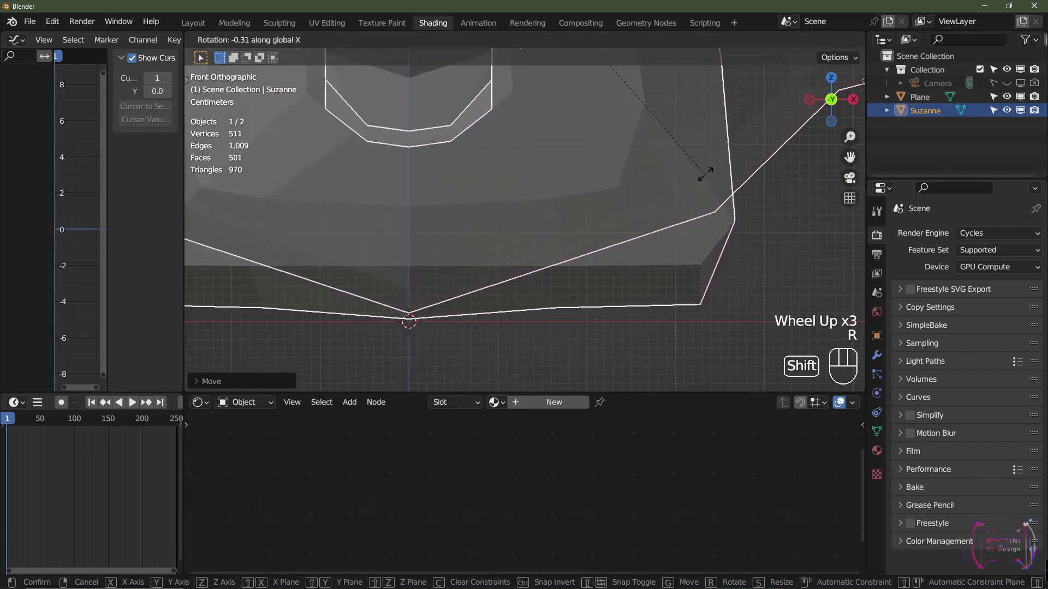
left_click(704, 84)
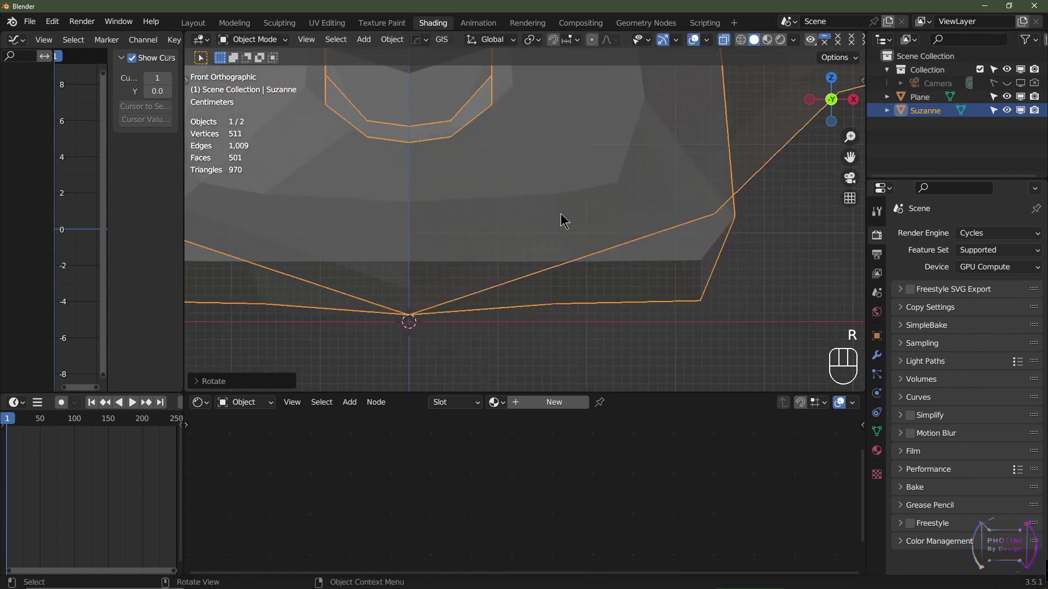
scroll(561, 218, "up", 3)
middle_click_drag(561, 217, 538, 257, "shift")
scroll(538, 257, "up", 1)
middle_click_drag(446, 301, 442, 270, "shift")
Nudge Suzanne down onto the floor plane and orbit to a perspective view
key("g")
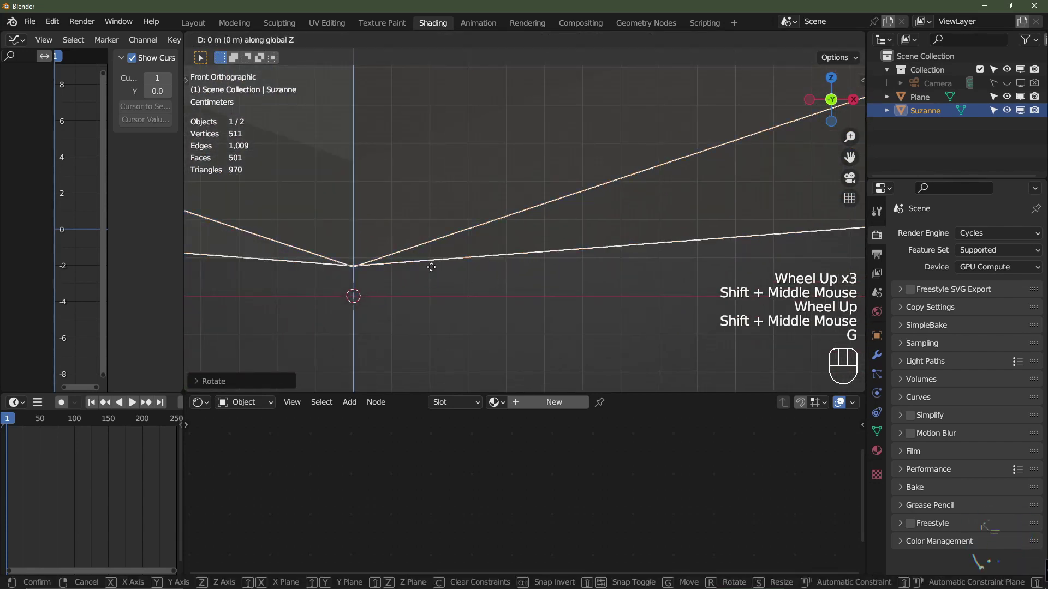
left_click(400, 147)
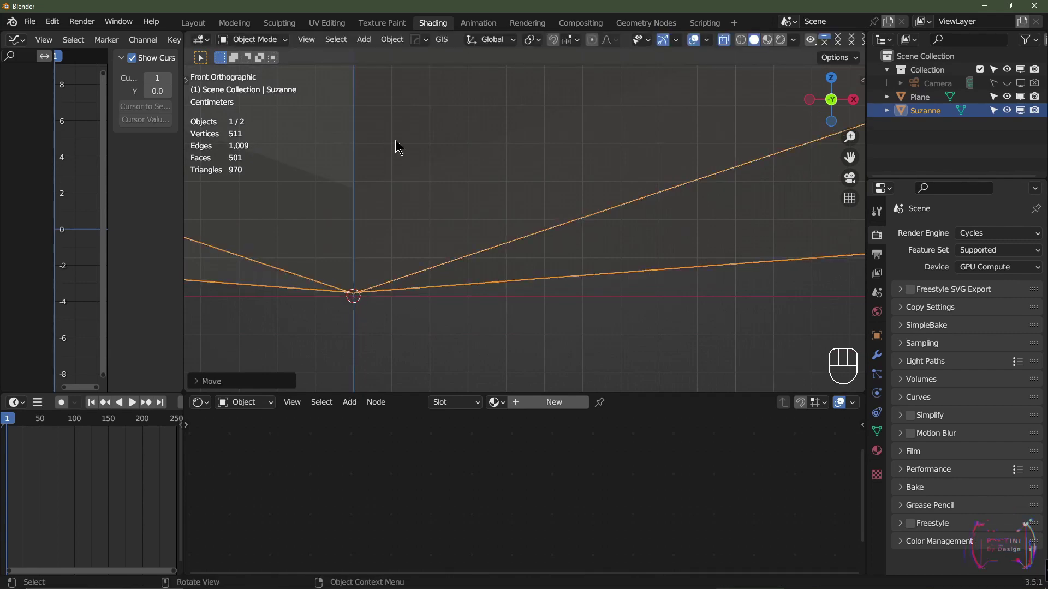
scroll(505, 150, "down", 2)
scroll(504, 151, "down", 3)
scroll(507, 156, "up", 1)
scroll(509, 159, "down", 3)
middle_click_drag(637, 177, 719, 42)
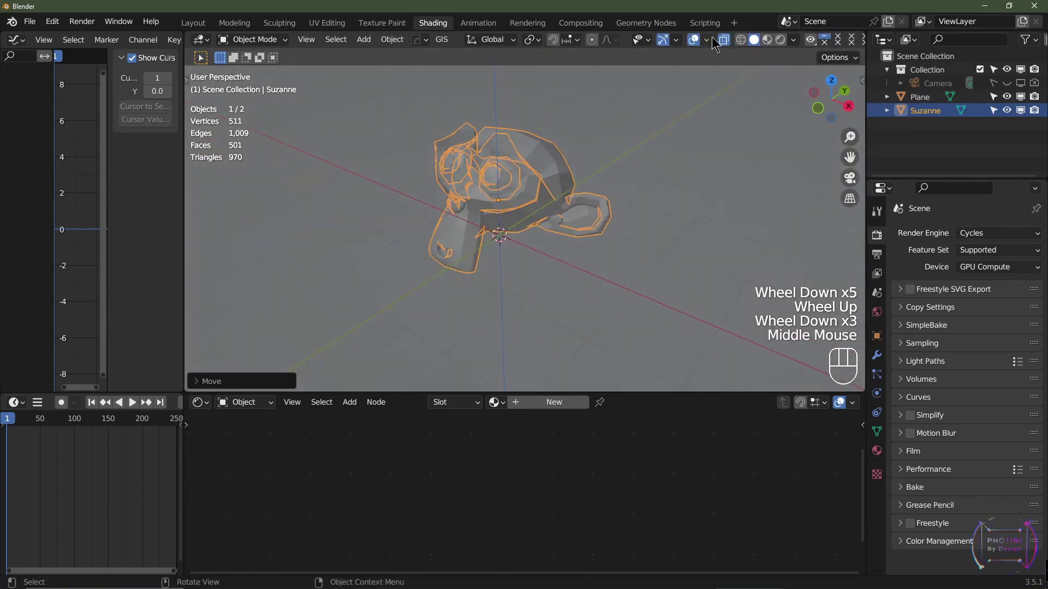
Turn off X-ray and give Suzanne a Subdivision modifier at level 3 for viewport and render
left_click(725, 40)
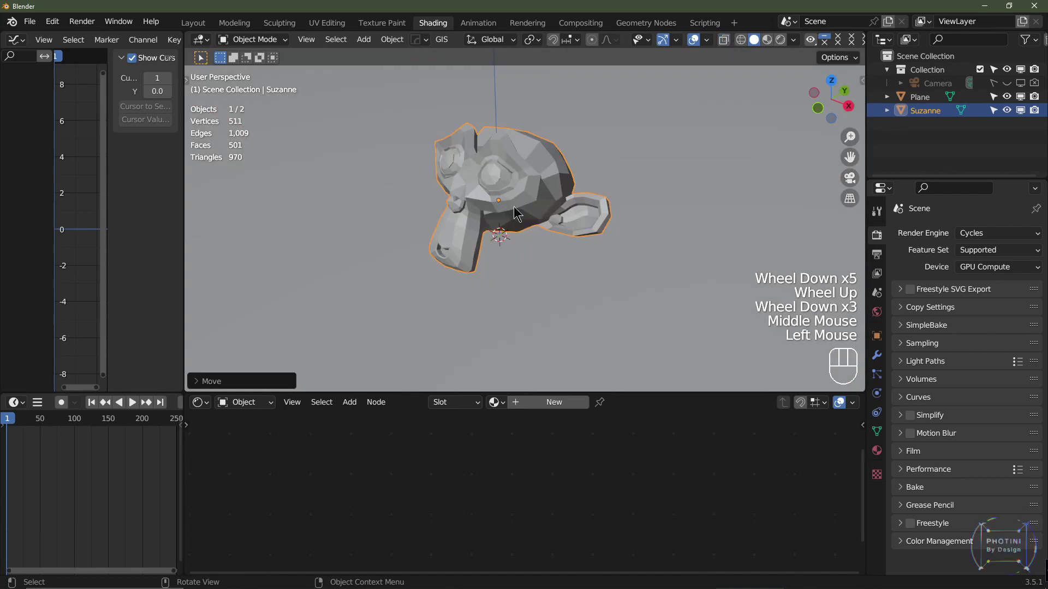
left_click(880, 357)
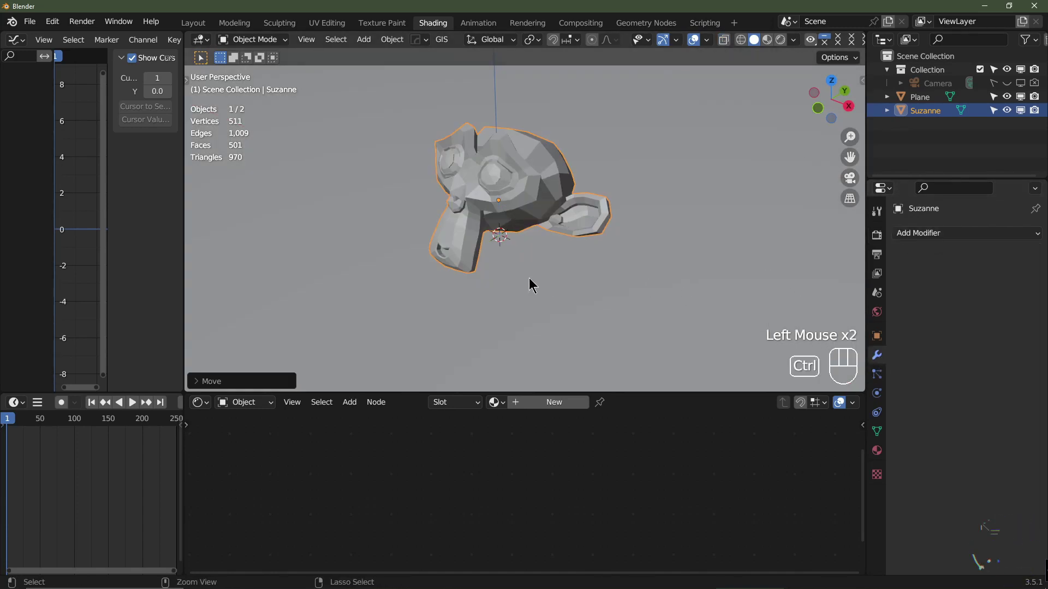
key("ctrl+3")
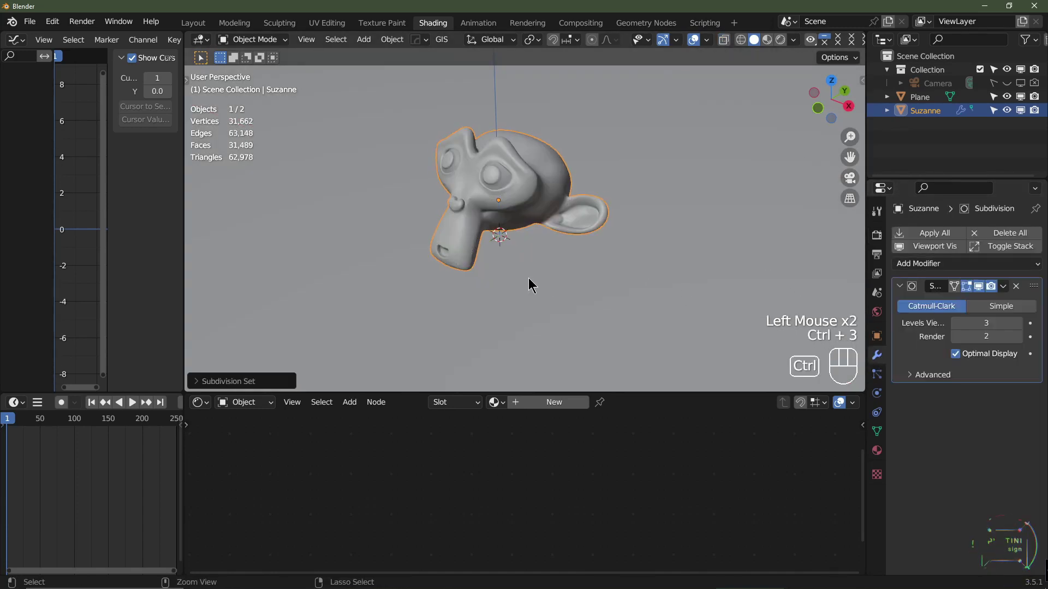
left_click(1018, 337)
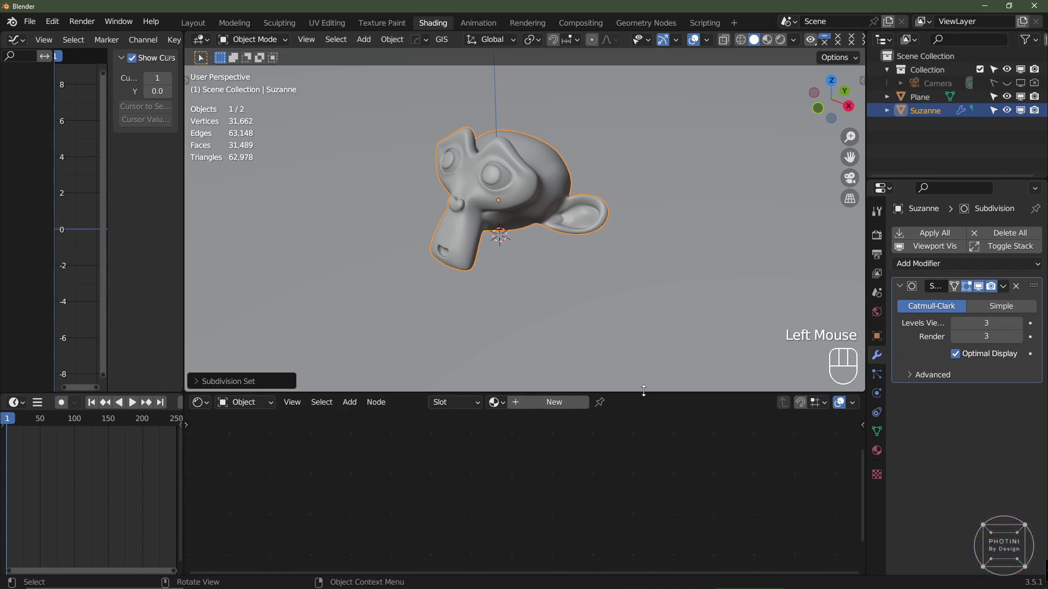
Enlarge the node editor and preview Suzanne in Rendered shading
left_click_drag(644, 391, 644, 285)
middle_click_drag(597, 158, 626, 200, "shift")
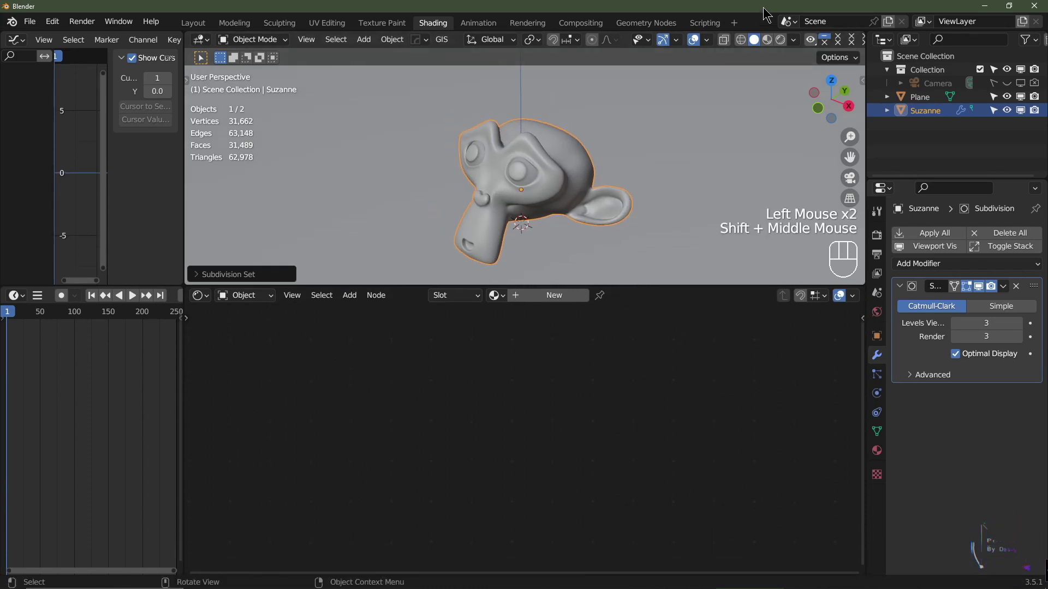
left_click(781, 40)
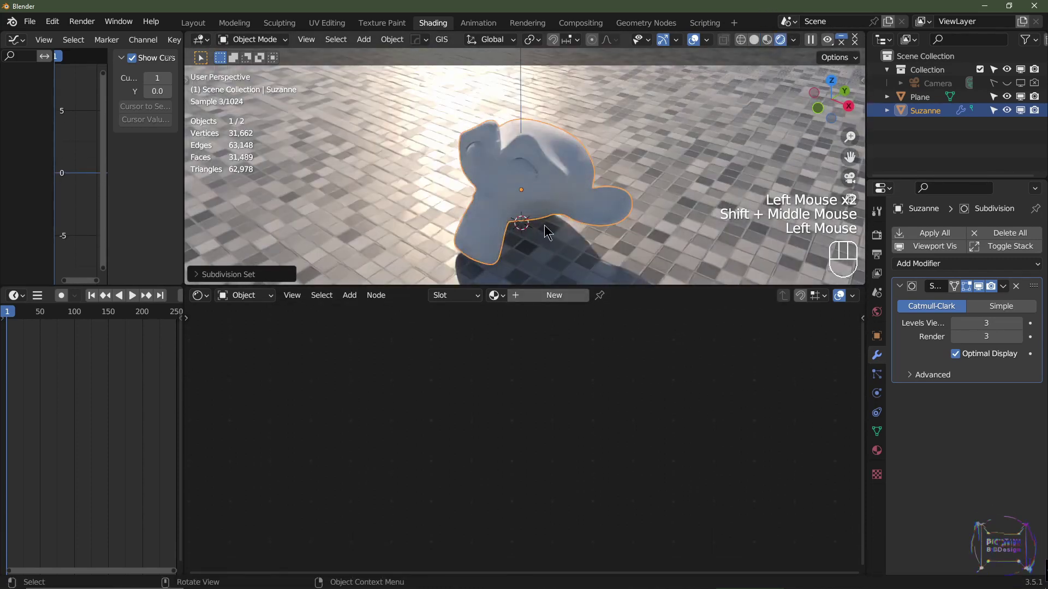
Create a new material for Suzanne and delete its Principled BSDF node
left_click(541, 161)
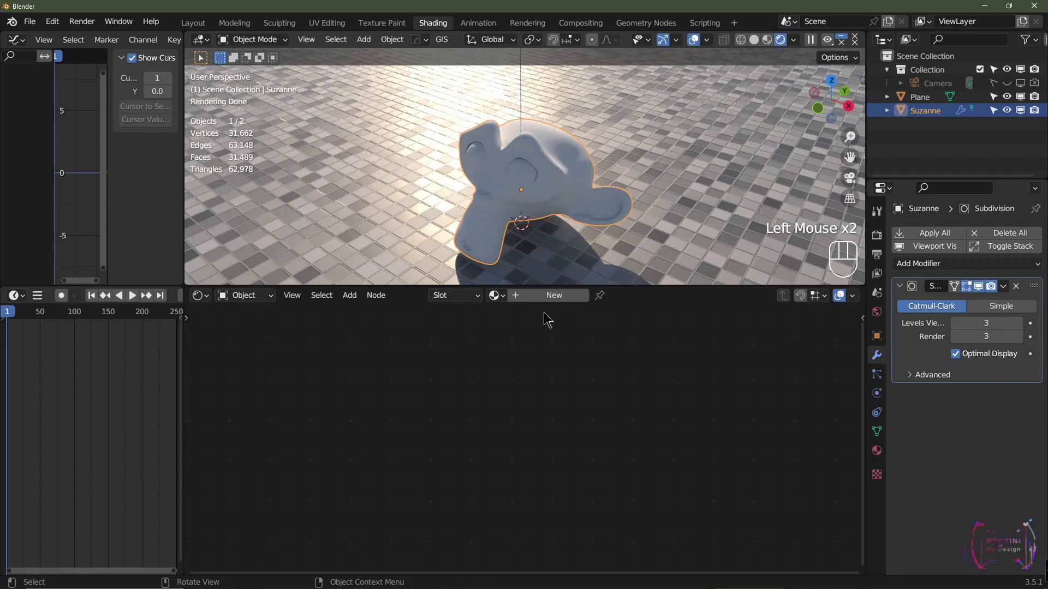
left_click(554, 296)
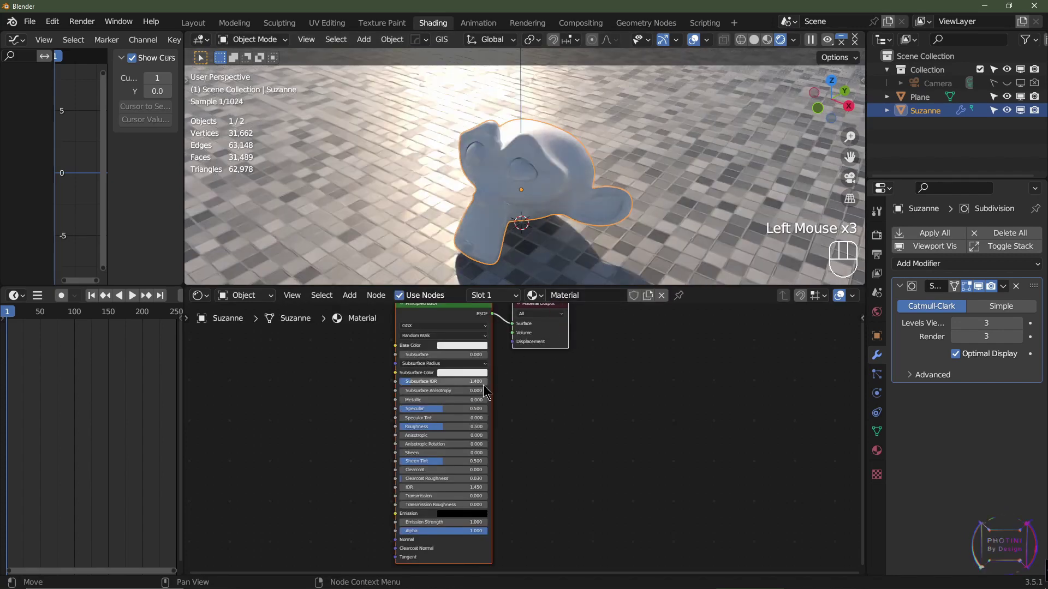
middle_click_drag(521, 375, 548, 417)
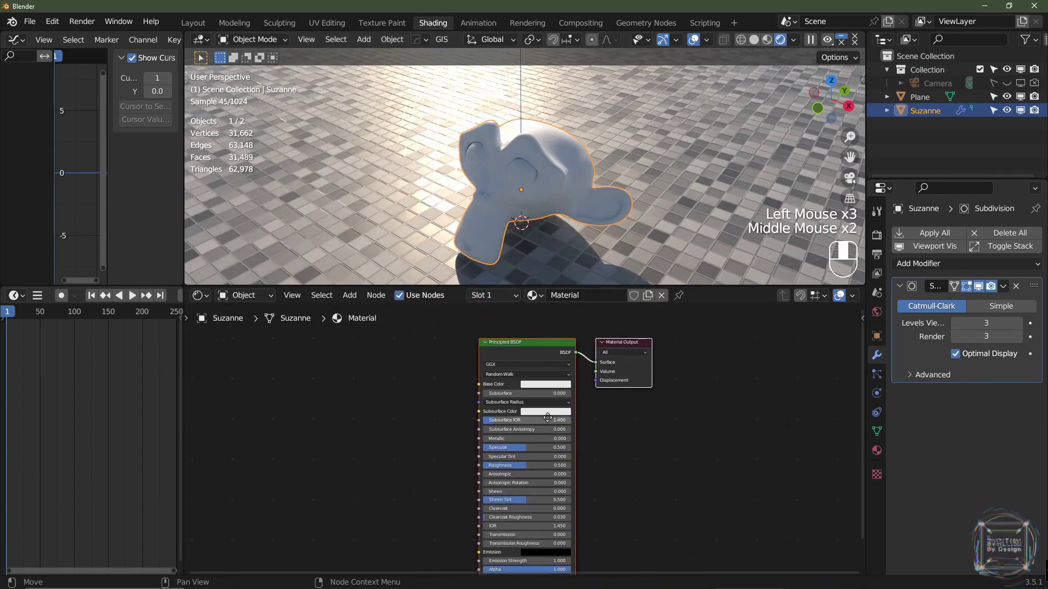
left_click(524, 351)
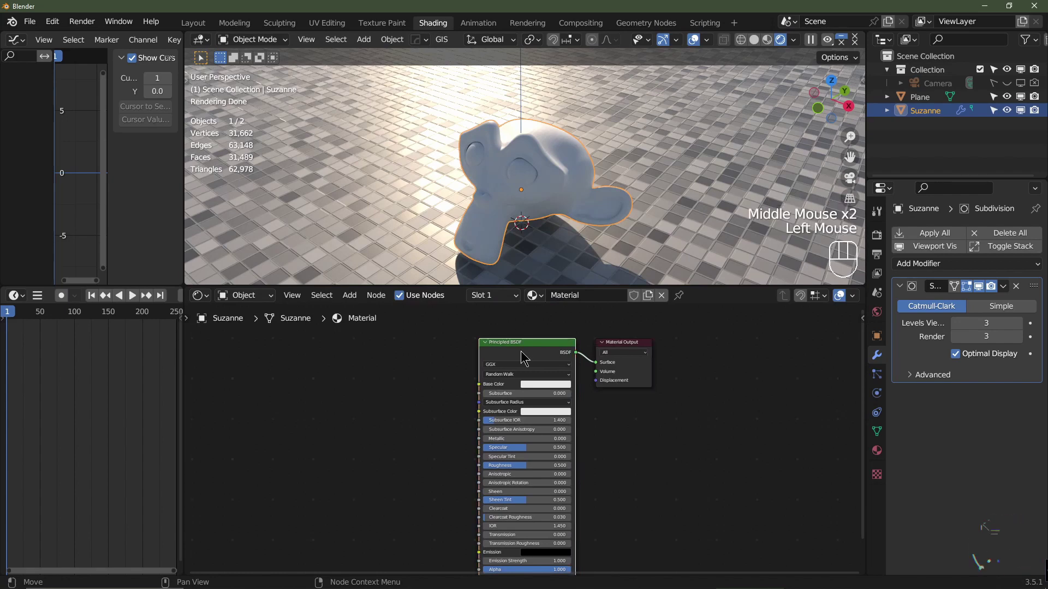
key("Delete")
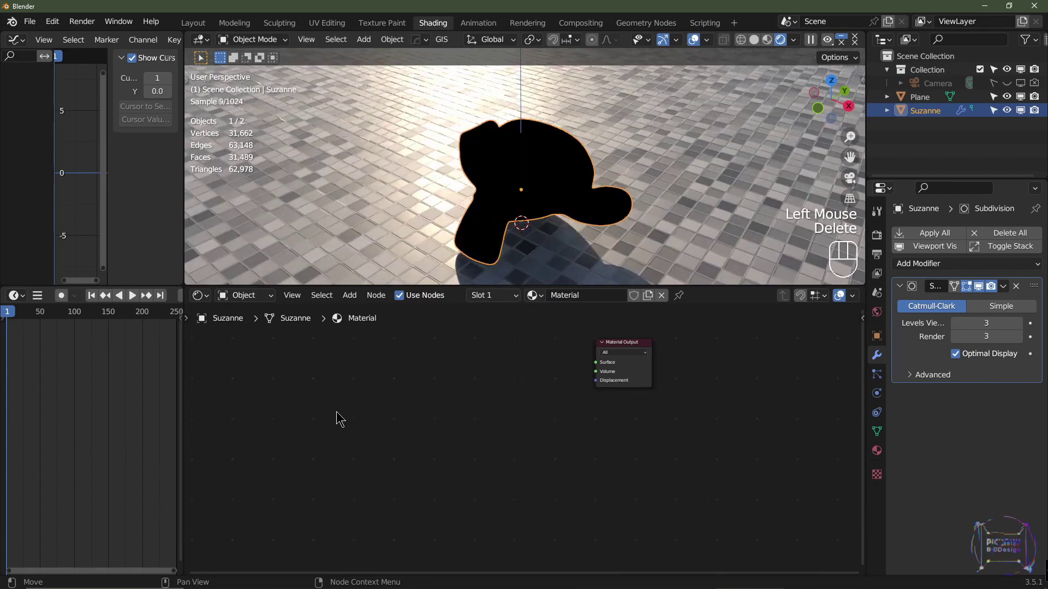
Add a Glass BSDF node in its place and make the node editor taller
key("shift+a")
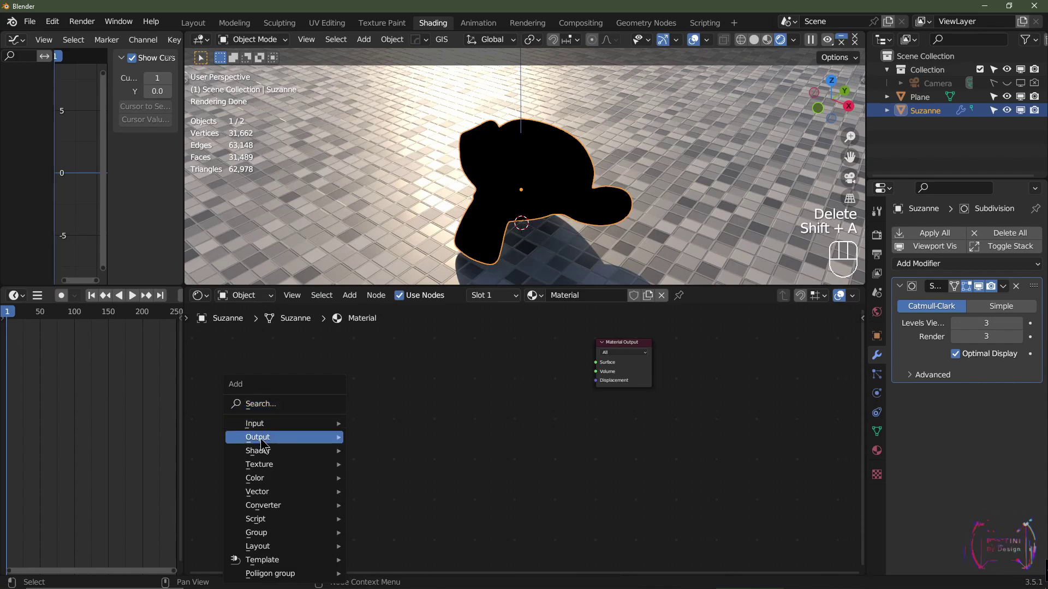
mouse_move(262, 451)
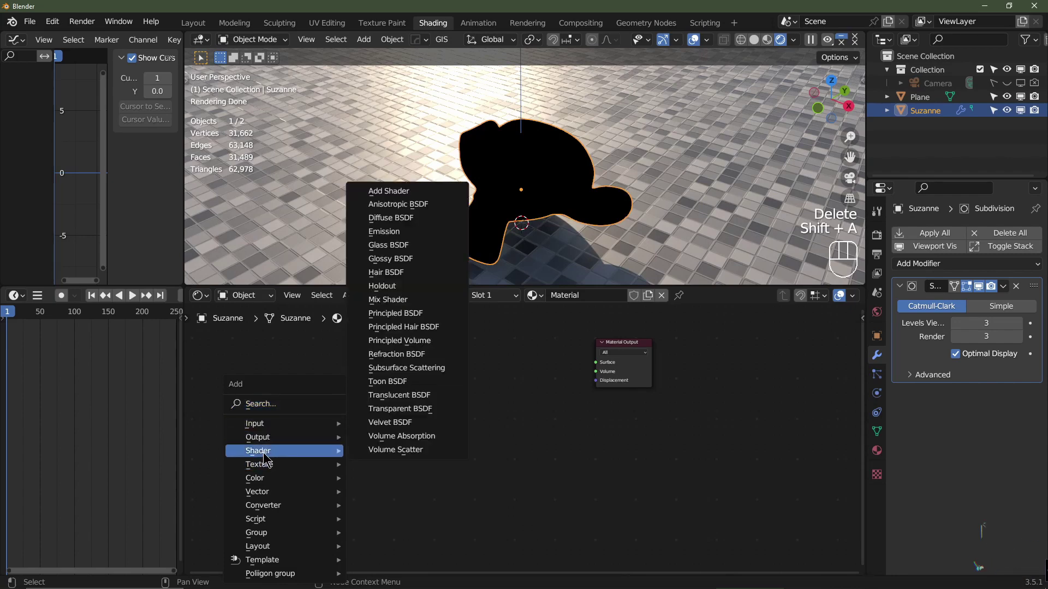
left_click(407, 247)
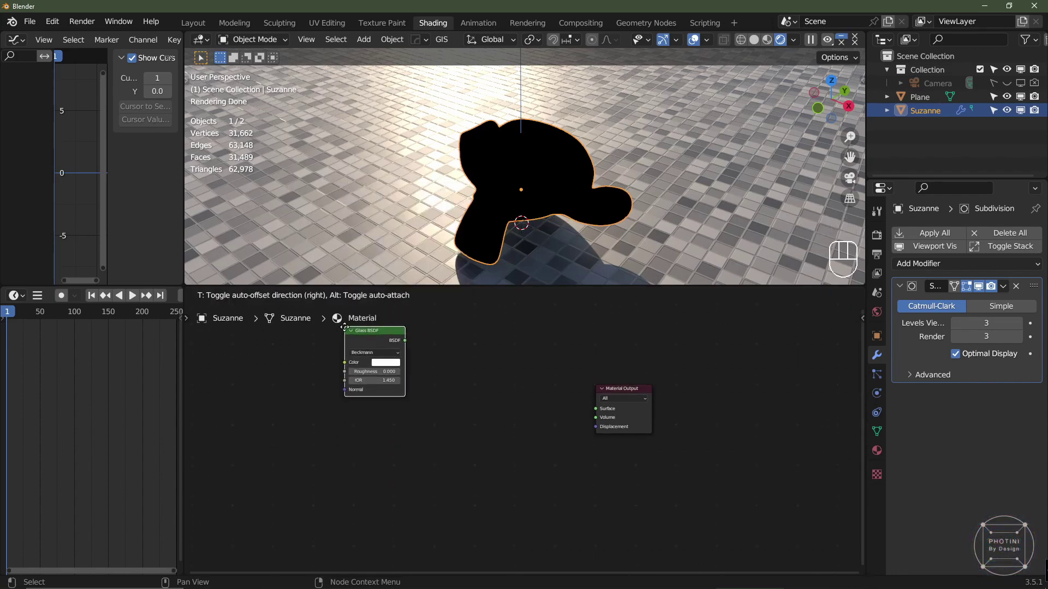
left_click(469, 374)
left_click_drag(588, 284, 546, 185)
left_click(386, 289)
Duplicate the Glass BSDF three times, stacking four glass nodes vertically
key("shift")
key("shift+d")
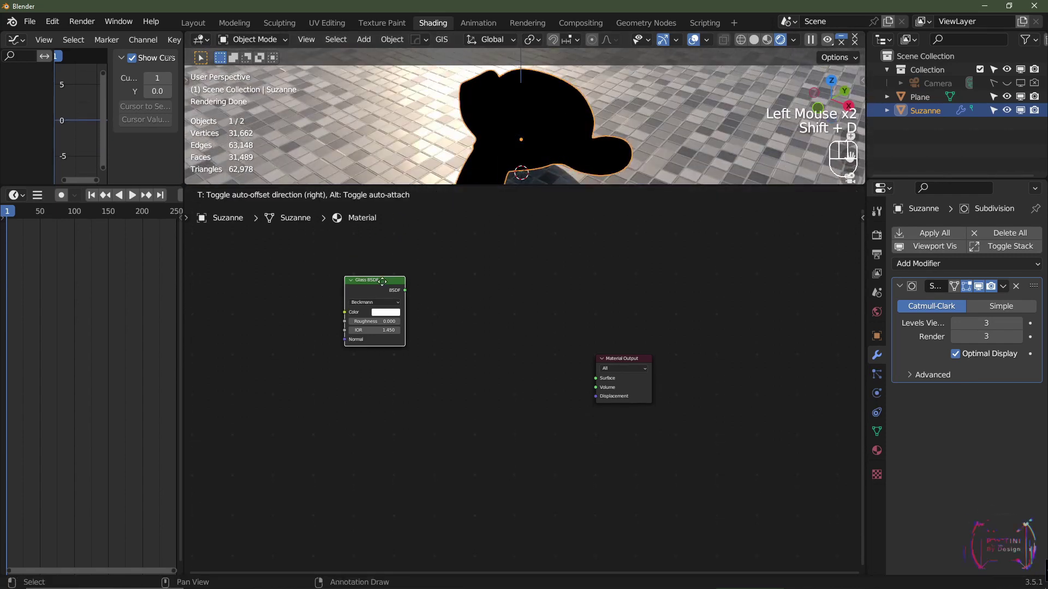
left_click(358, 364)
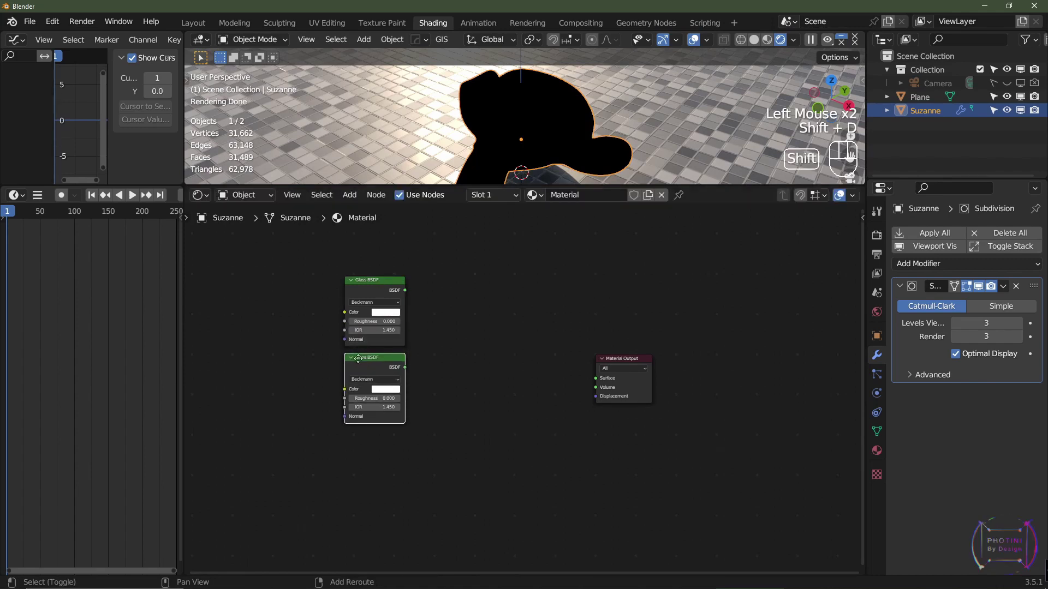
key("shift+d")
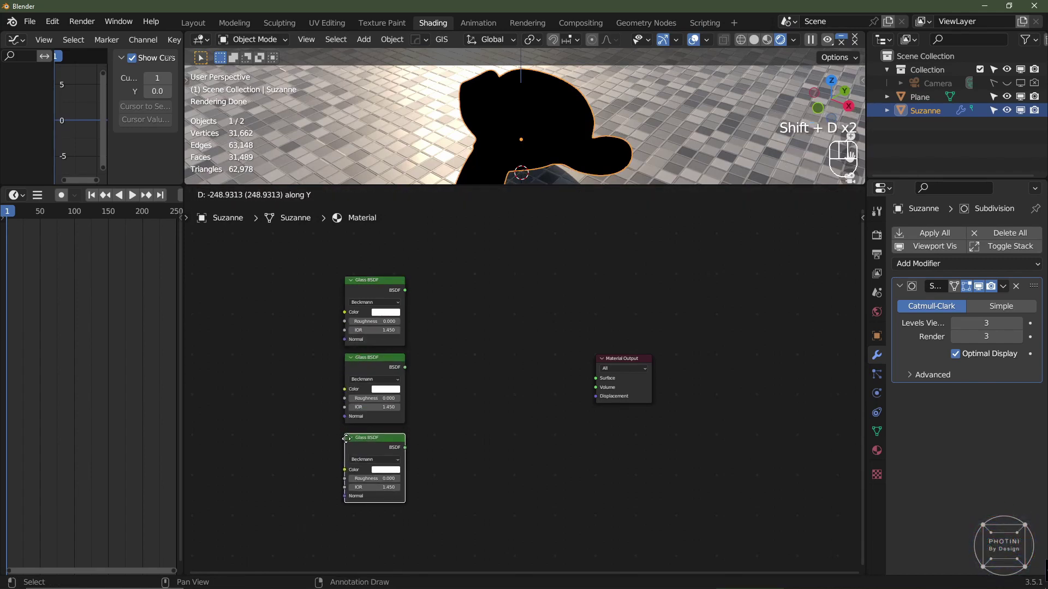
left_click(344, 436)
key("shift+d")
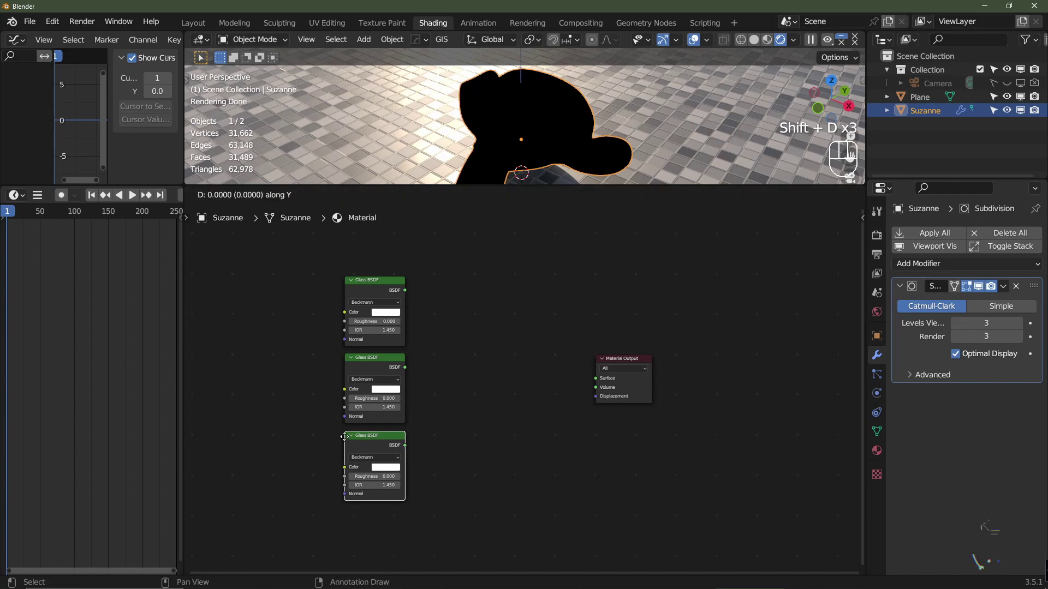
left_click(343, 511)
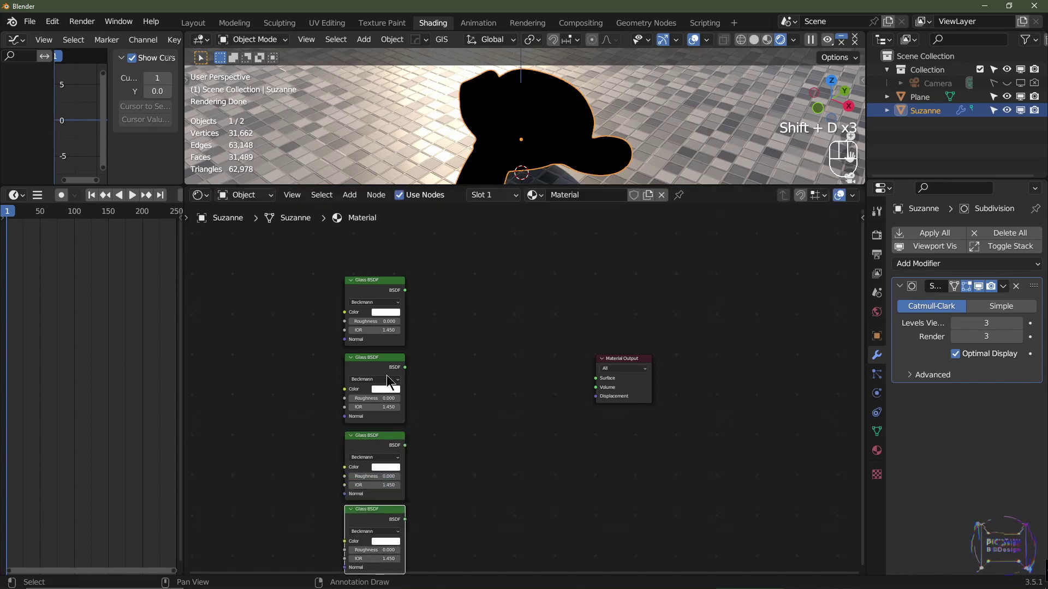
Set the glass nodes' IOR values to 1.35, 1.4 and 1.45
left_click(383, 330)
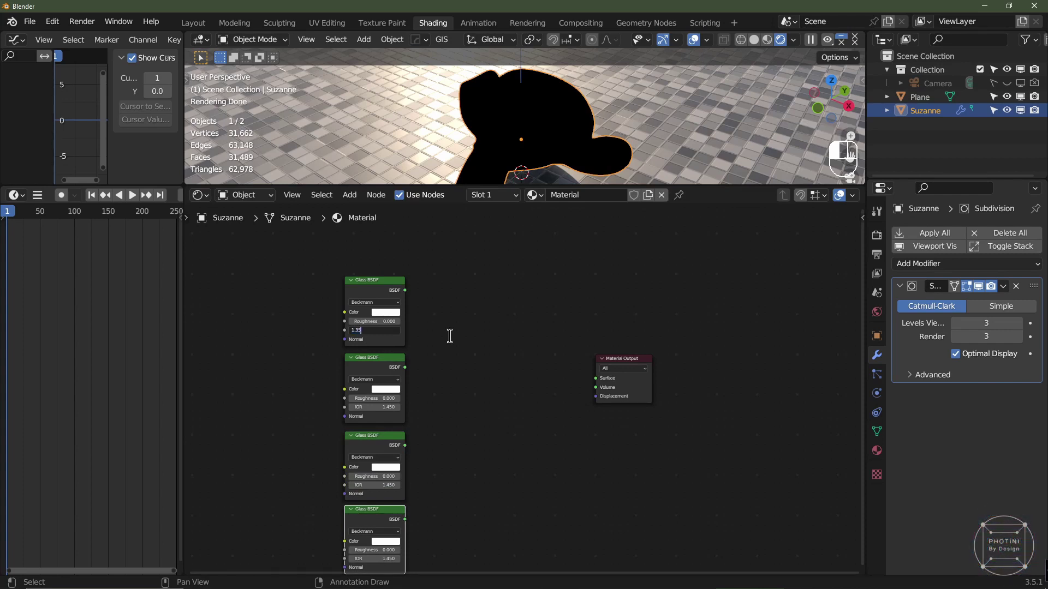
key("Return")
left_click(384, 407)
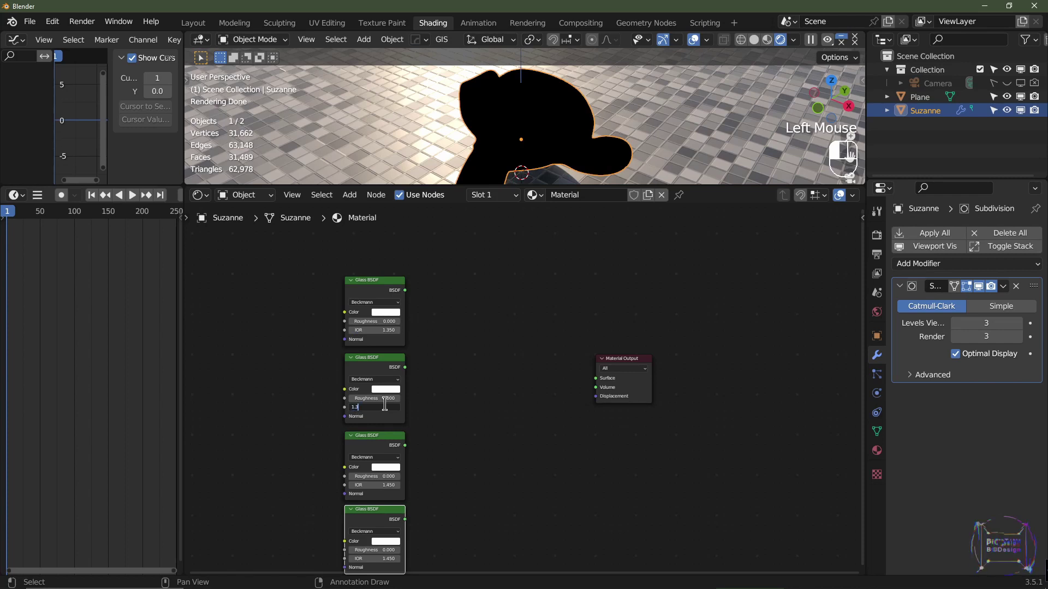
key("Return")
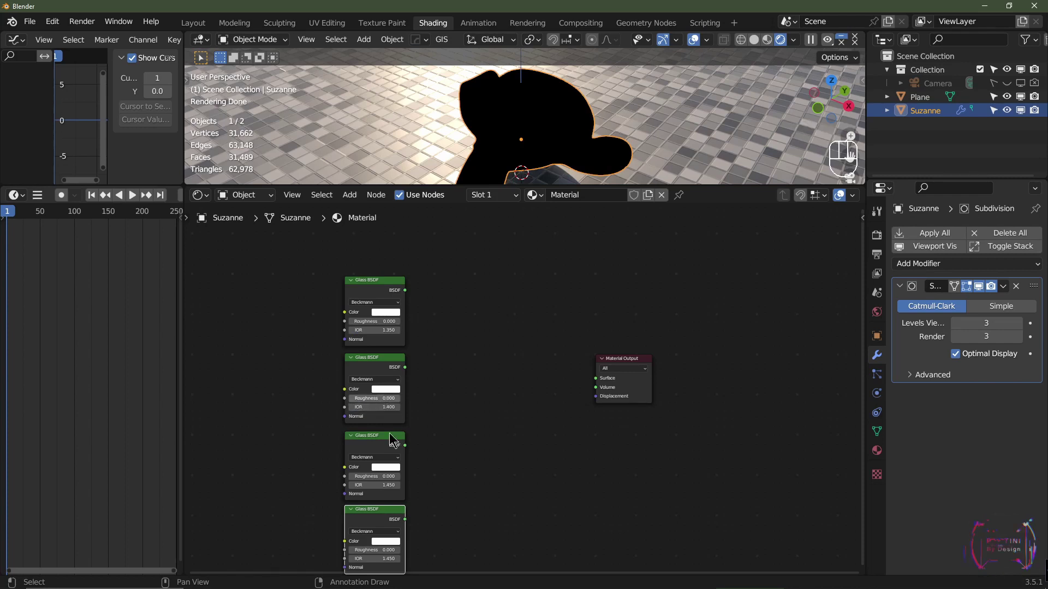
left_click(444, 489)
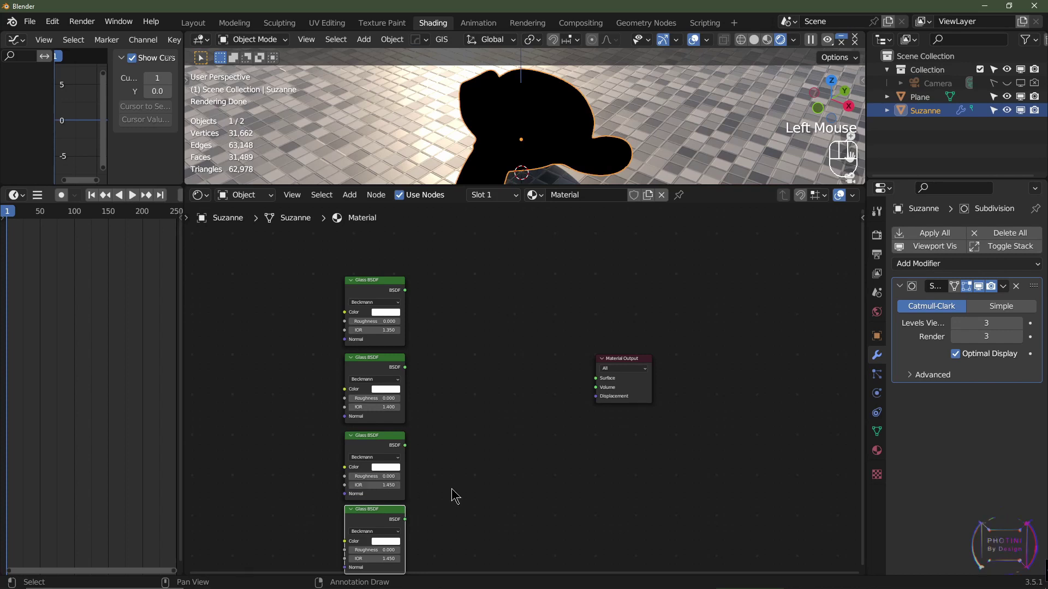
middle_click_drag(448, 535, 437, 474)
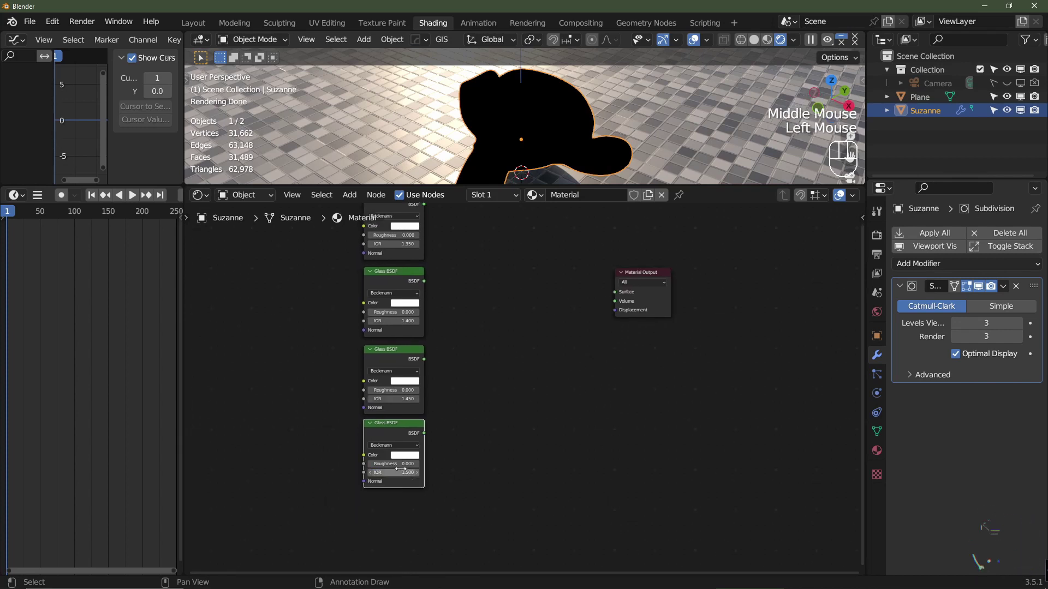
middle_click_drag(527, 386, 446, 451)
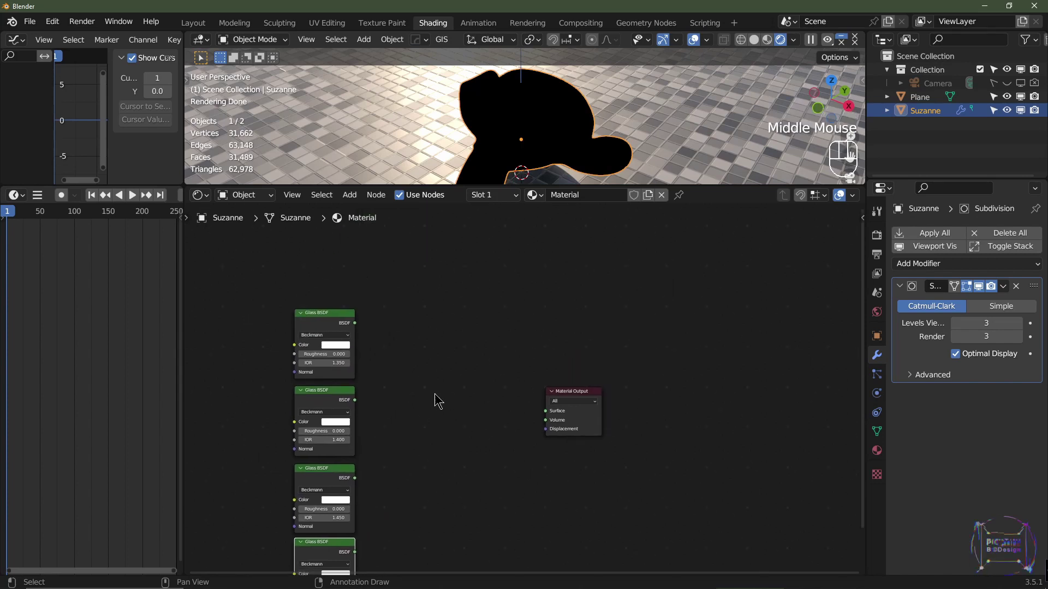
Add an Add Shader fed by the first Glass BSDF and move Material Output far right
key("shift+a")
mouse_move(424, 395)
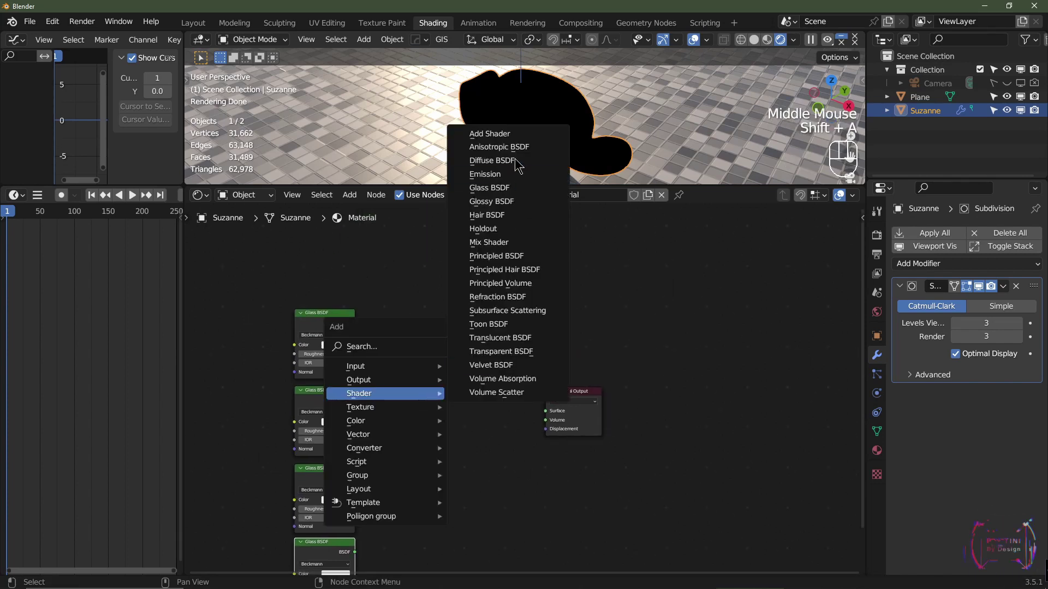
left_click(489, 134)
left_click(402, 369)
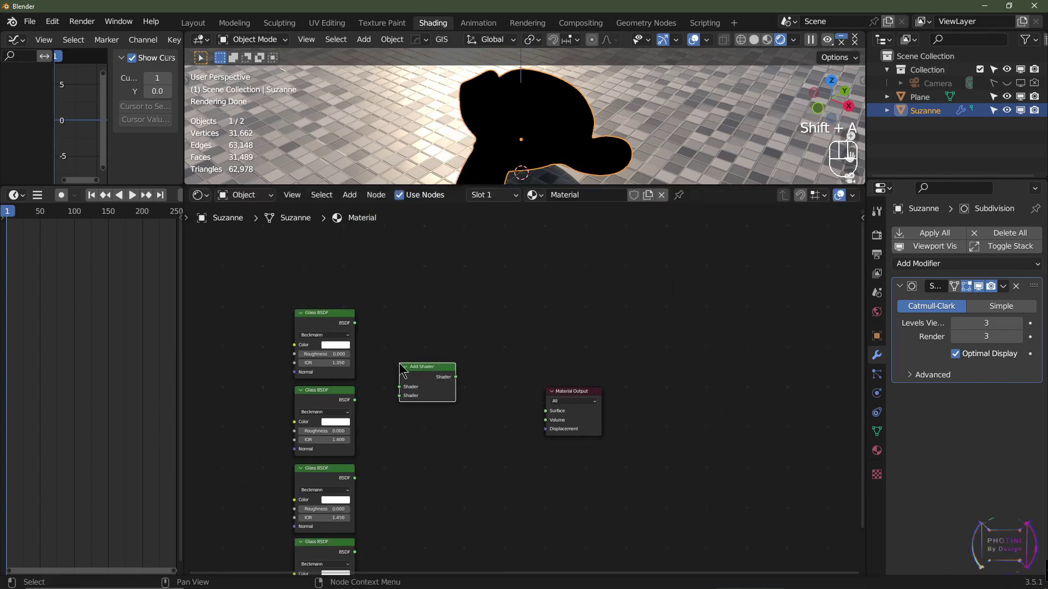
left_click(577, 391)
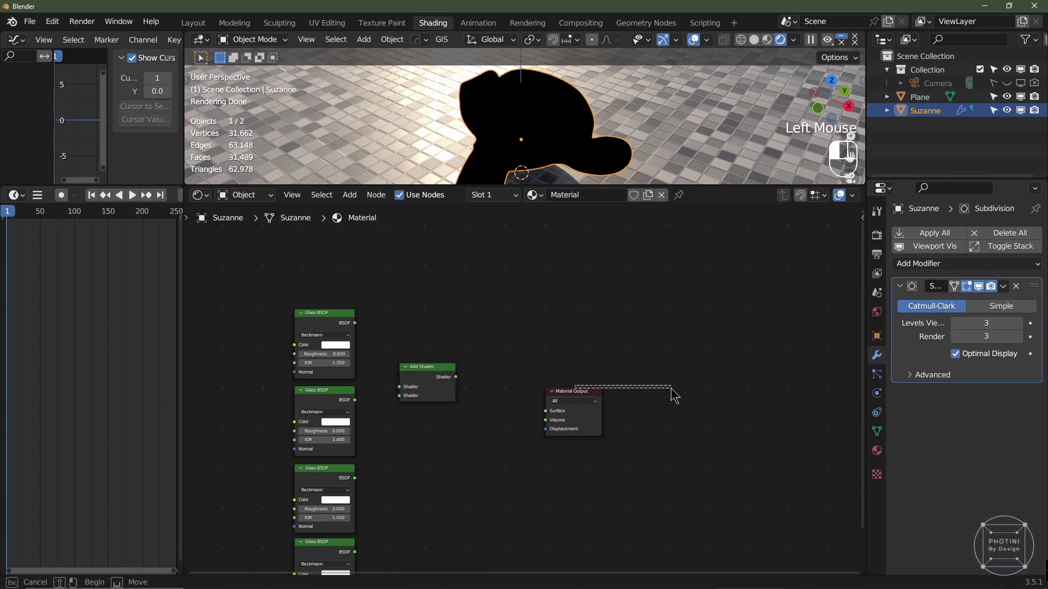
left_click_drag(578, 391, 837, 396)
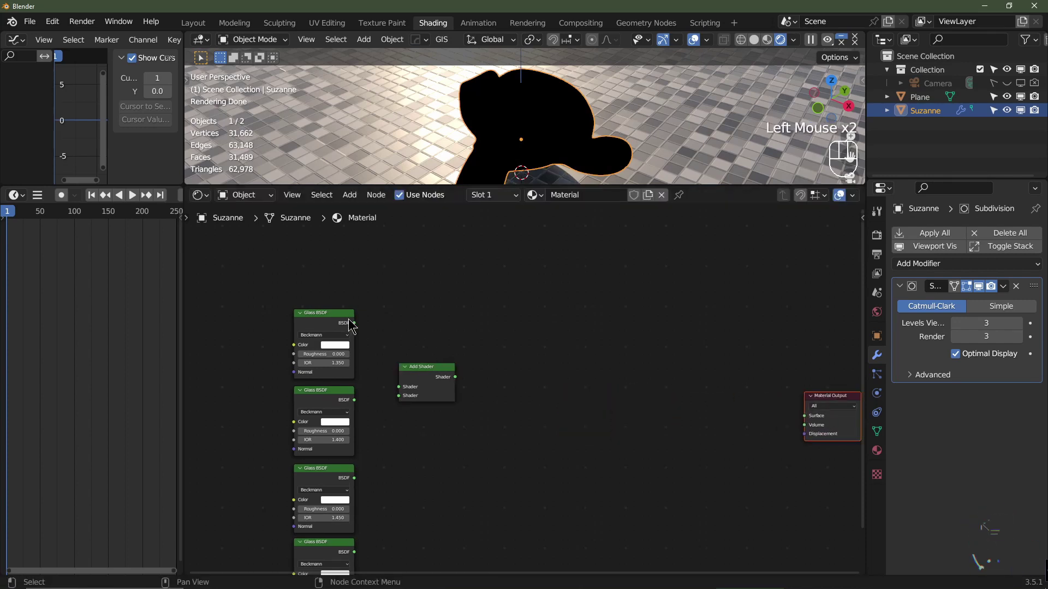
left_click_drag(354, 323, 399, 396)
Chain two more Add Shader copies, wiring in the third and fourth Glass BSDFs
left_click(442, 368)
key("shift+d")
left_click(530, 374)
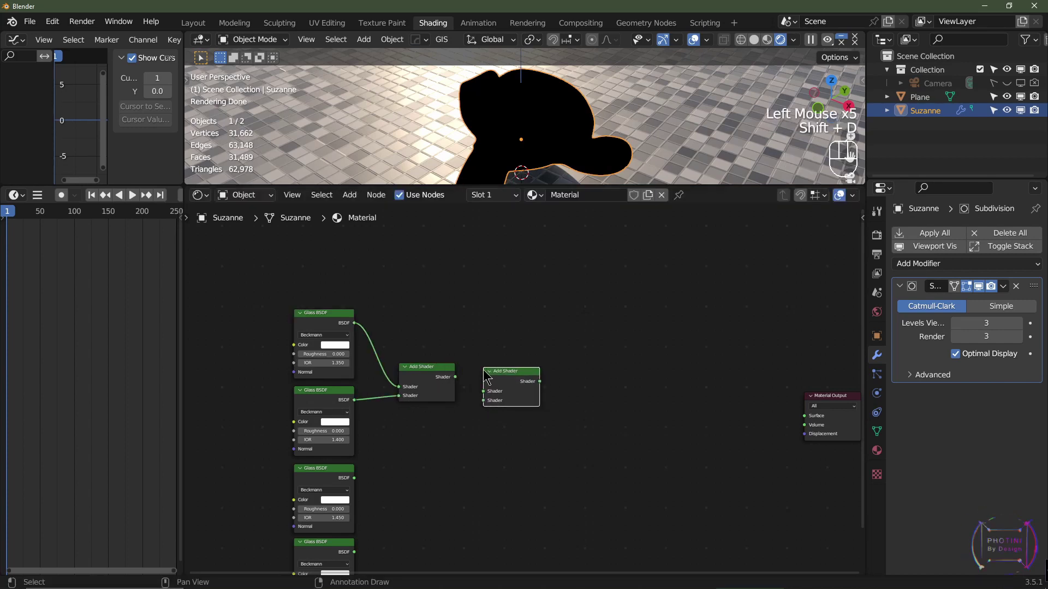
left_click_drag(455, 377, 487, 393)
left_click_drag(354, 478, 497, 403)
left_click(513, 392)
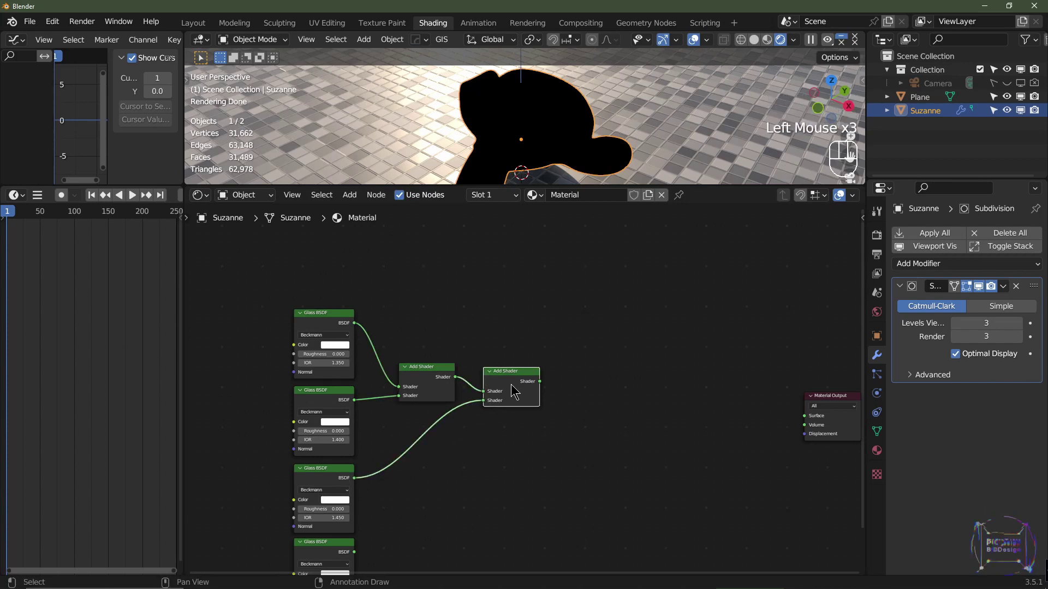
key("shift+d")
left_click(594, 396)
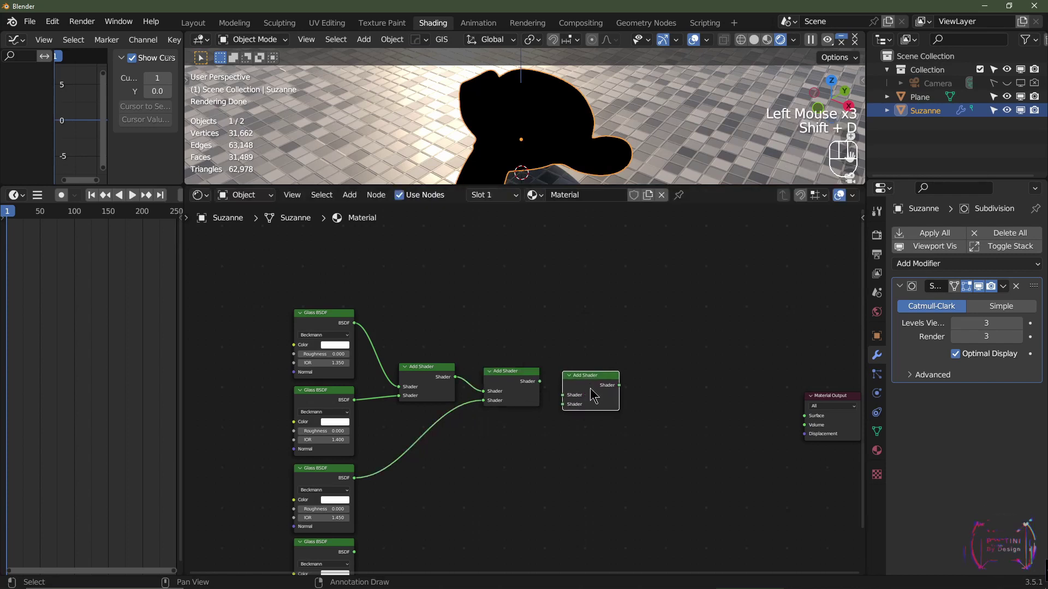
left_click_drag(355, 553, 566, 398)
Colour the first Glass BSDF red and the second Glass BSDF green using RGB values
scroll(369, 366, "up", 1)
middle_click_drag(369, 366, 473, 387)
scroll(399, 369, "up", 2)
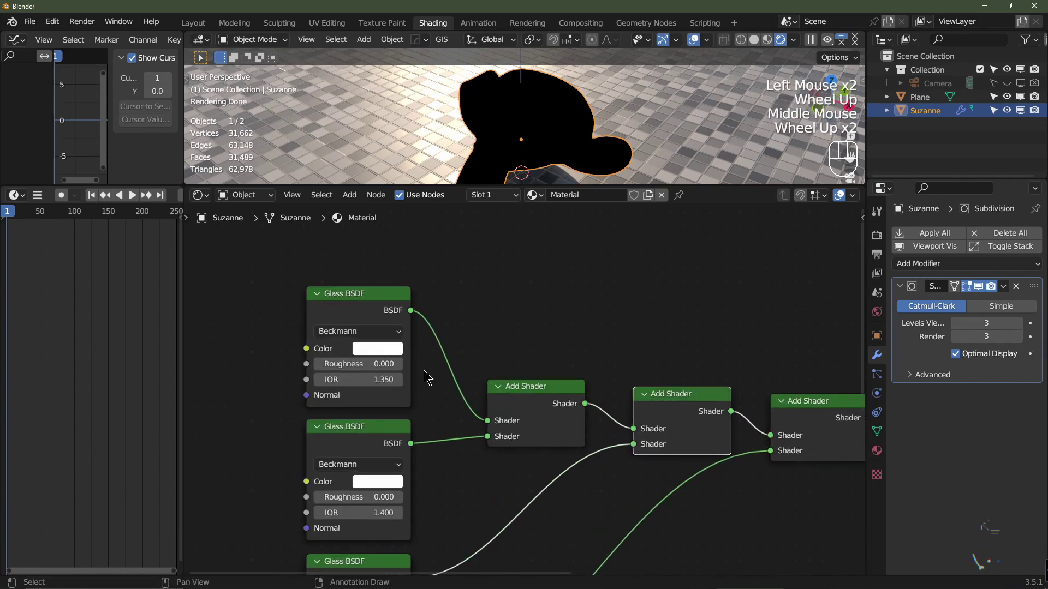
left_click(376, 349)
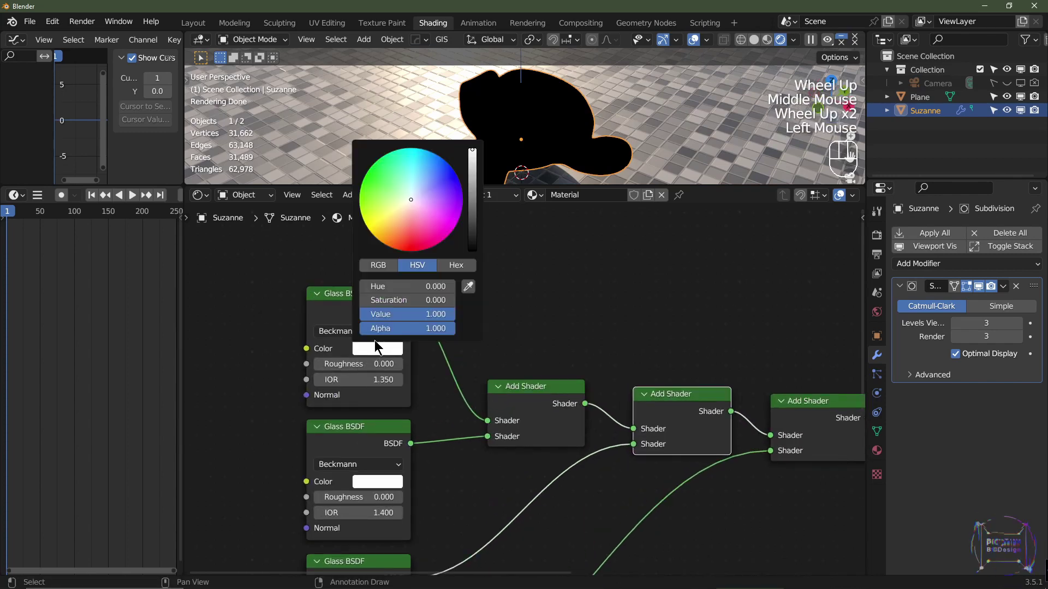
left_click(380, 265)
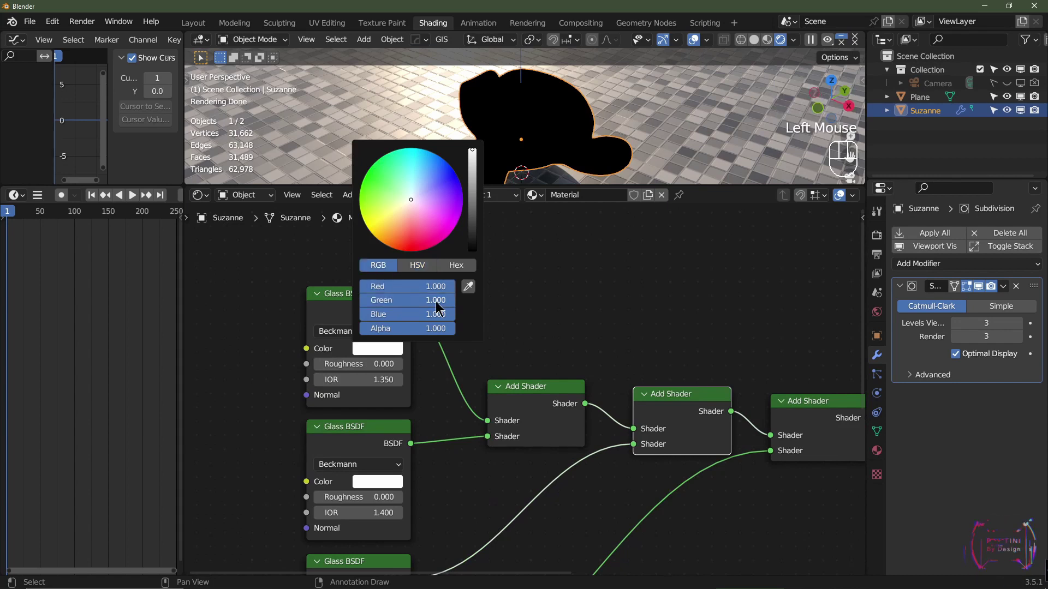
left_click_drag(435, 301, 382, 315)
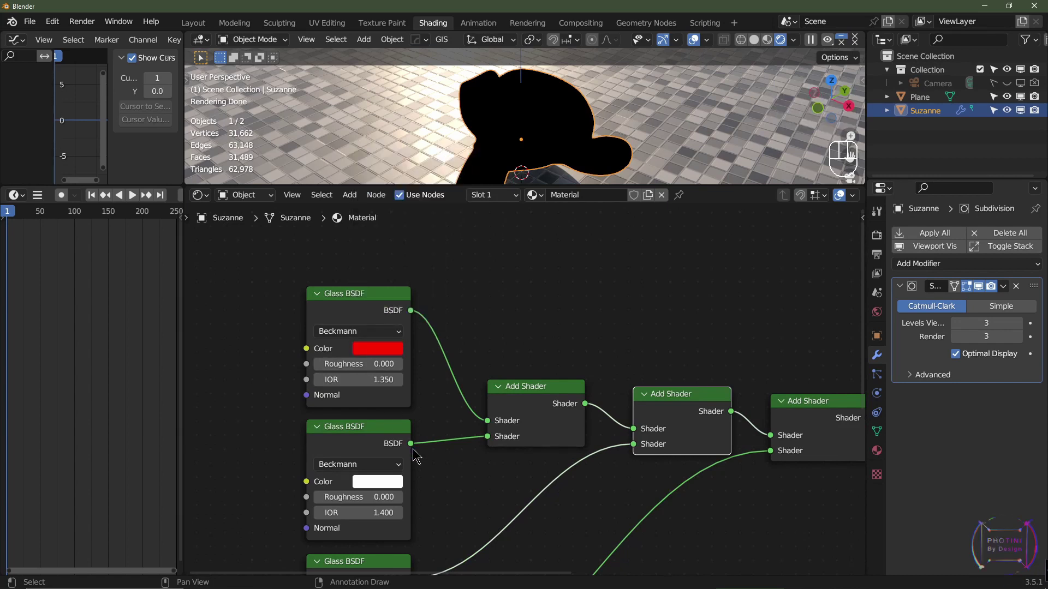
middle_click_drag(415, 530, 444, 437)
left_click(403, 391)
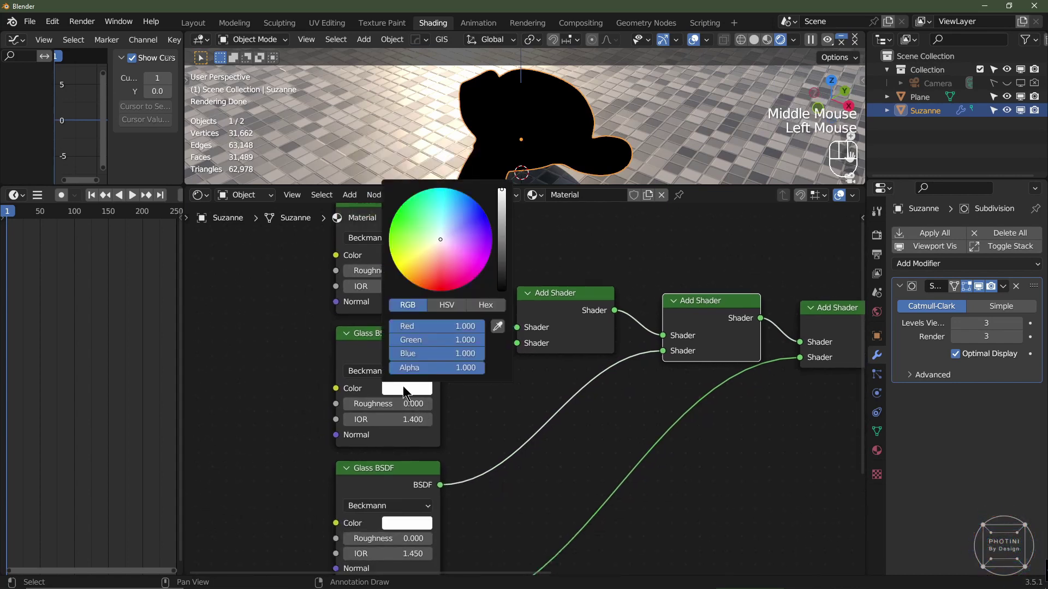
left_click_drag(444, 325, 390, 326)
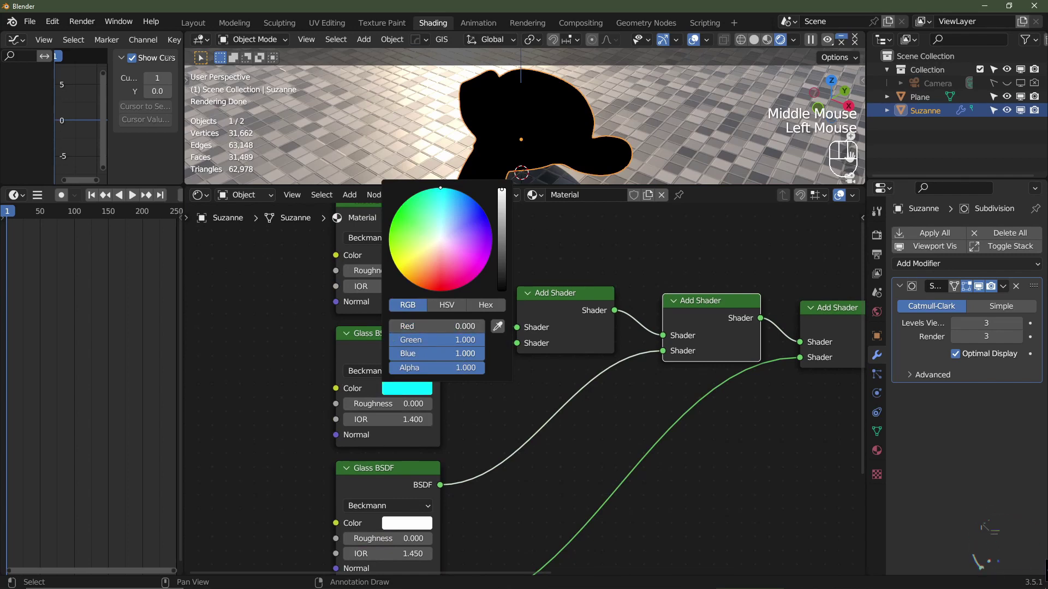
left_click_drag(444, 353, 390, 354)
Make the third Glass BSDF's colour red
middle_click_drag(529, 446, 570, 316)
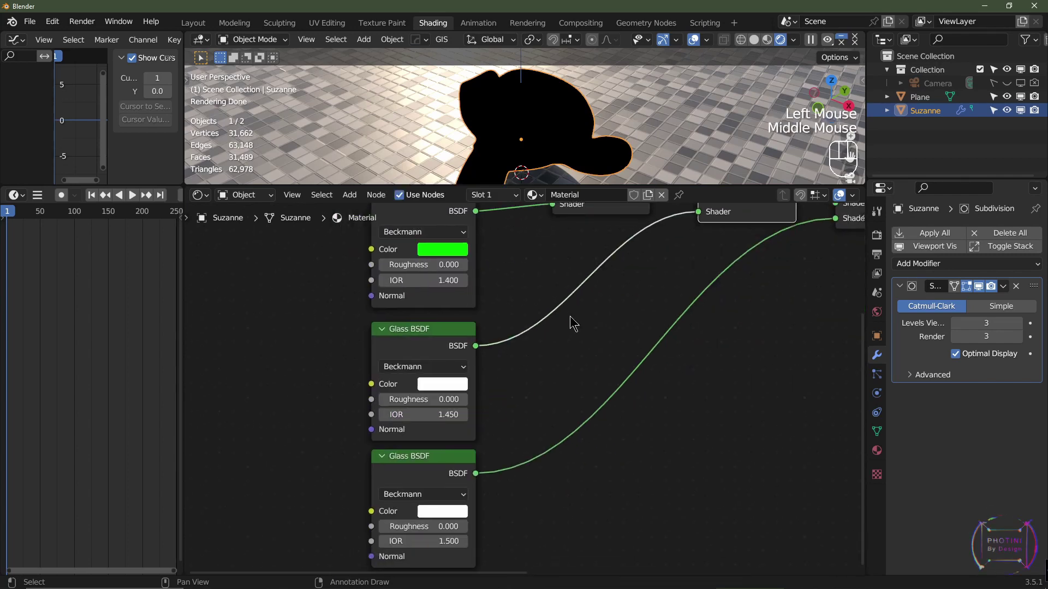
left_click(442, 385)
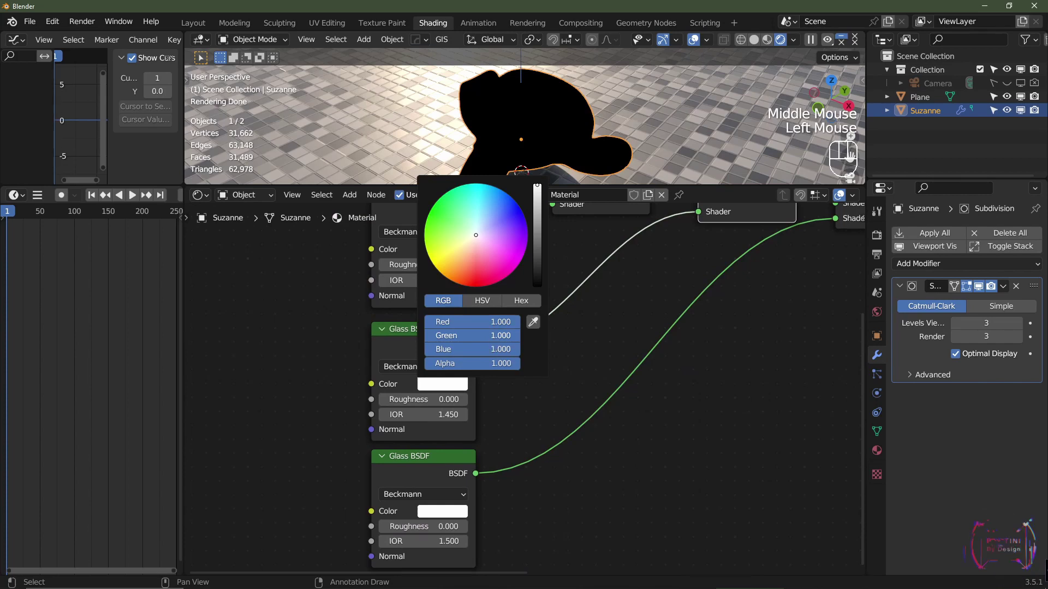
left_click_drag(443, 335, 390, 335)
left_click_drag(443, 349, 390, 349)
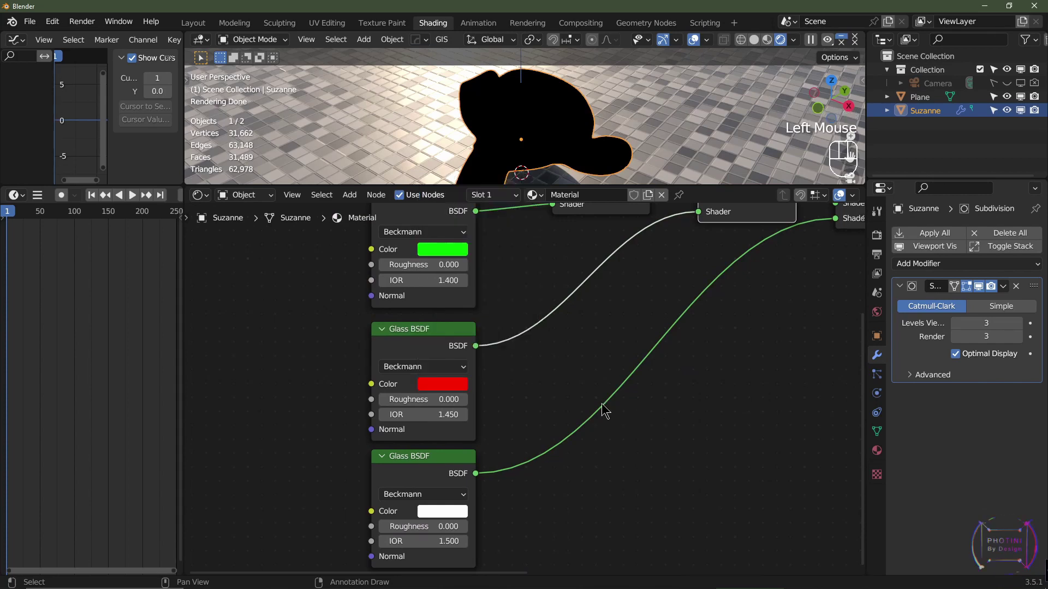
scroll(602, 404, "down", 3)
scroll(549, 510, "up", 1)
Darken the fourth Glass BSDF's colour to grey with an HSV Value of 0.25
middle_click_drag(549, 509, 463, 456)
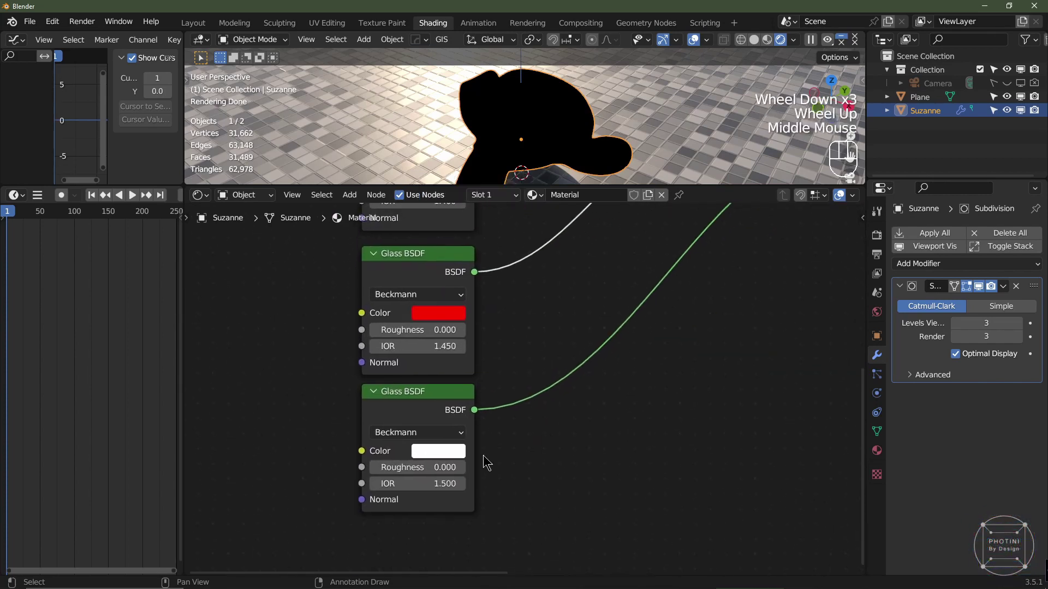
left_click(438, 453)
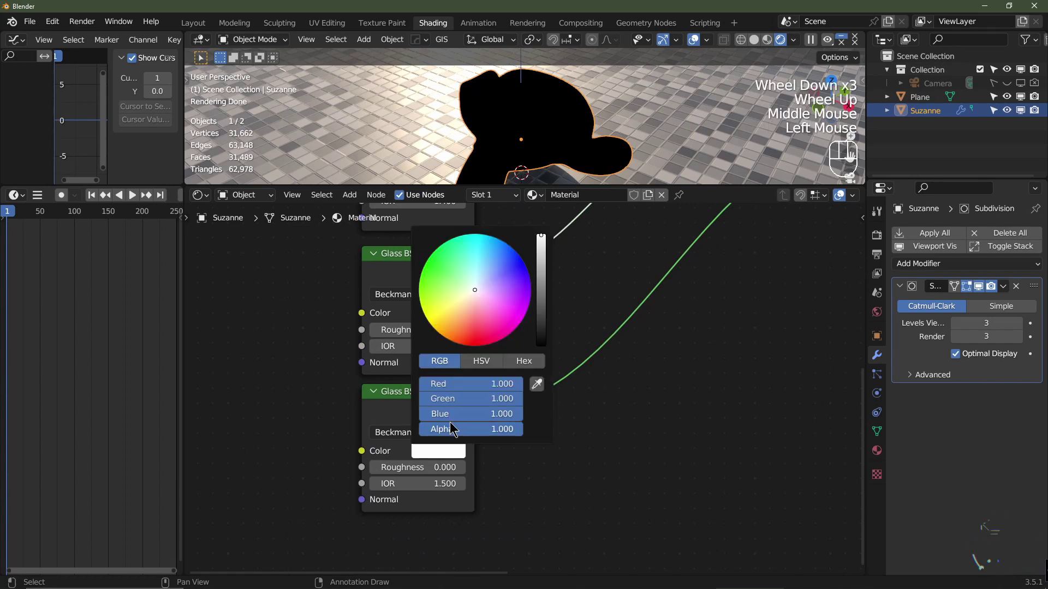
left_click(478, 362)
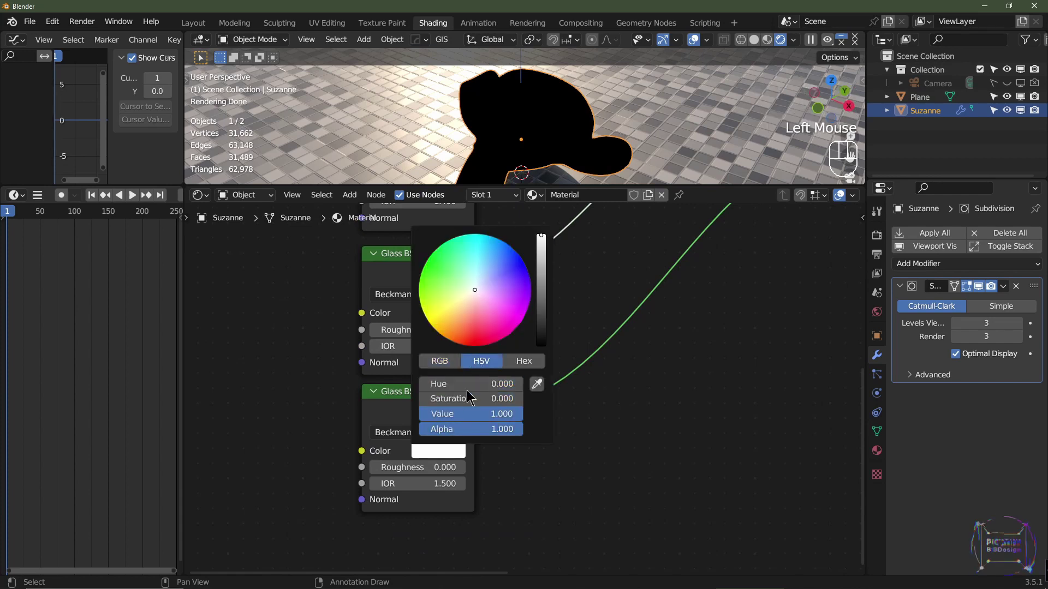
left_click(456, 414)
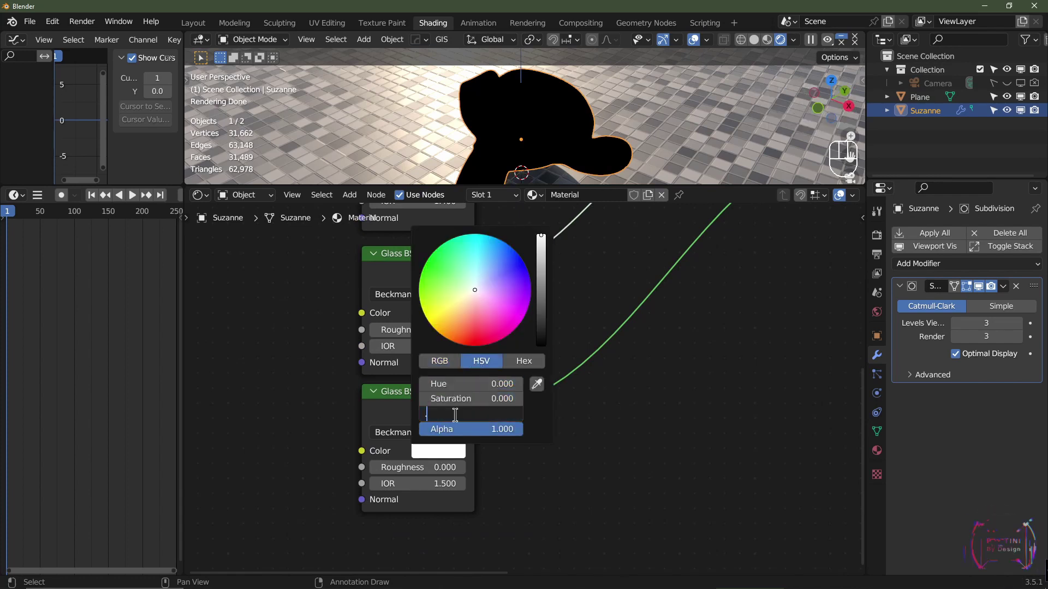
key("Return")
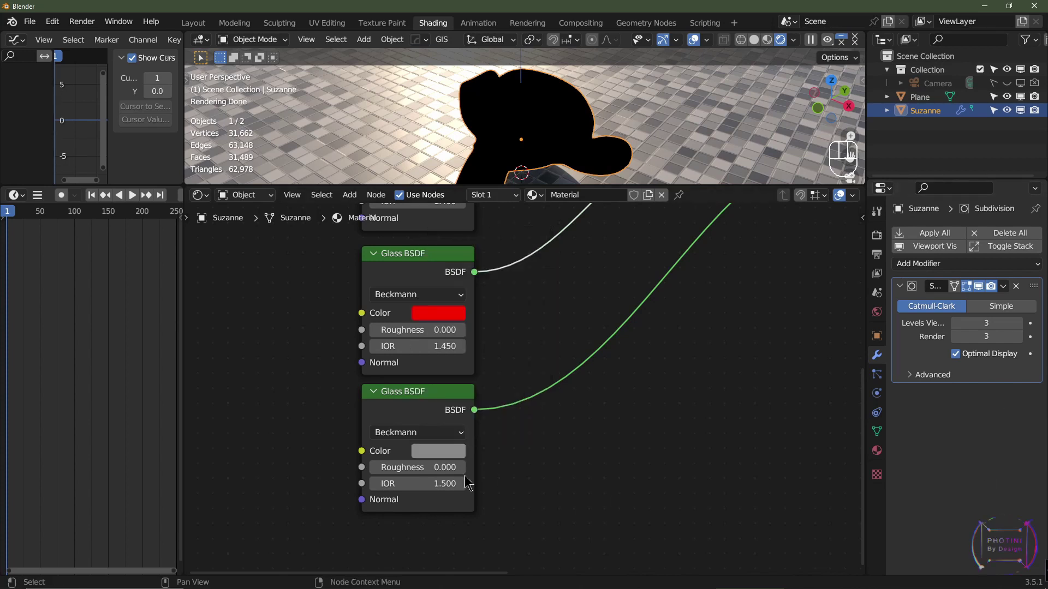
left_click(427, 453)
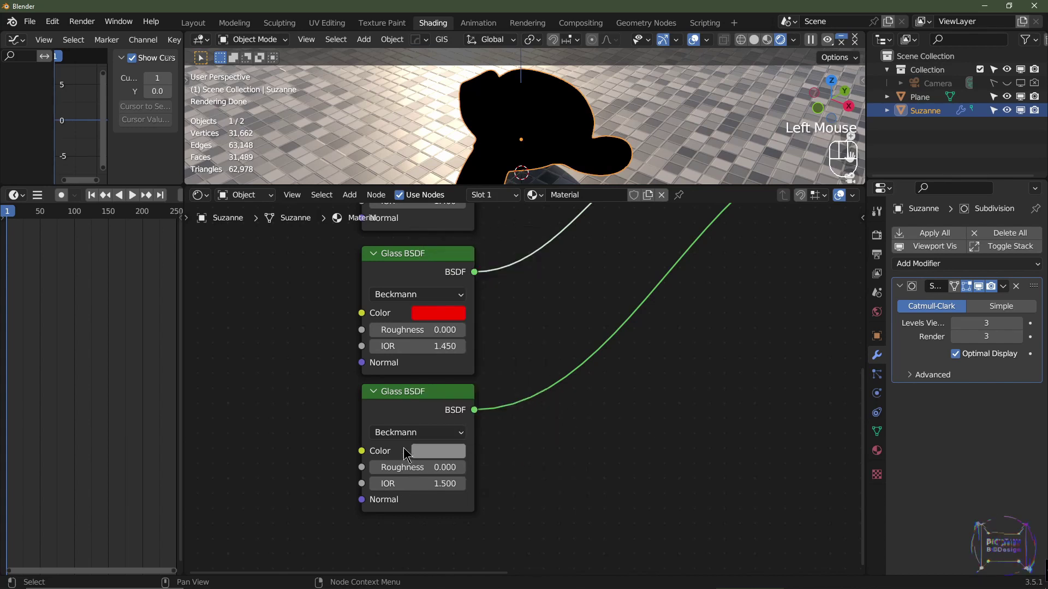
Add a Transparent BSDF shader node, placed beneath the last Add Shader node
scroll(617, 418, "down", 2)
middle_click_drag(608, 421, 404, 491)
middle_click_drag(539, 366, 487, 431)
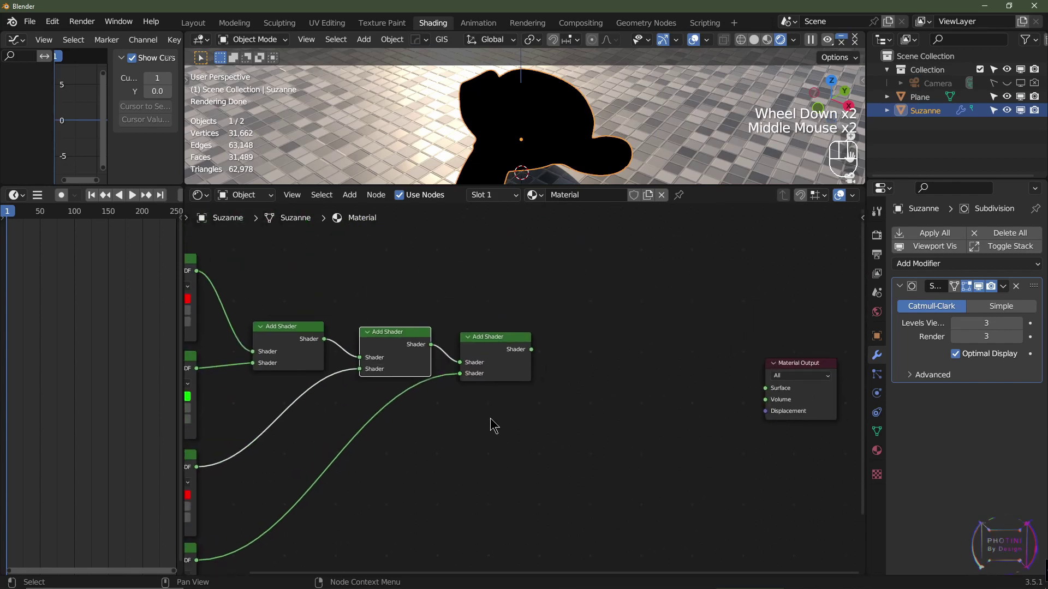
key("shift+a")
mouse_move(490, 423)
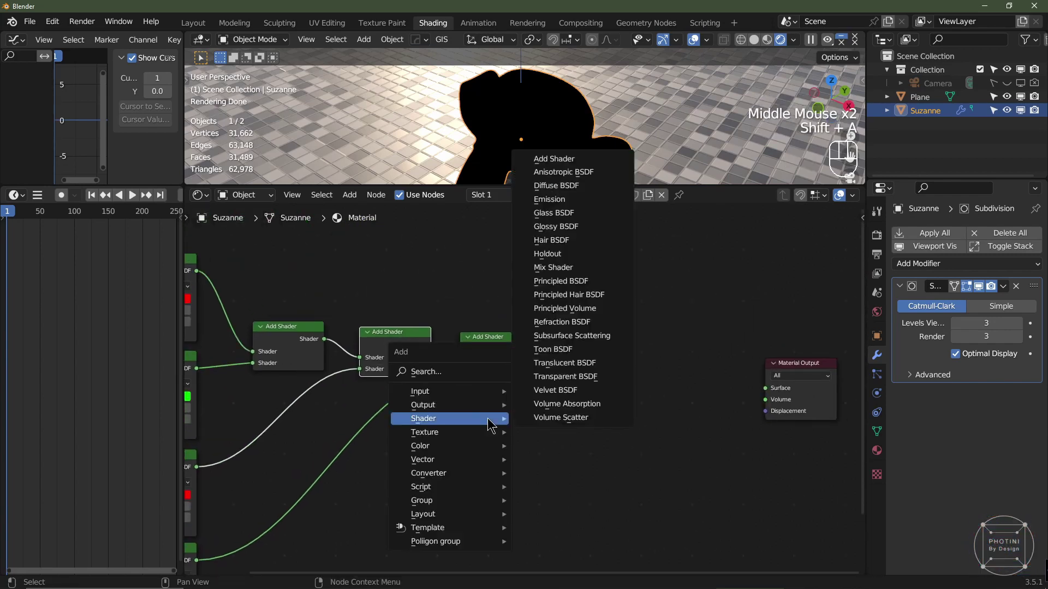
left_click(562, 377)
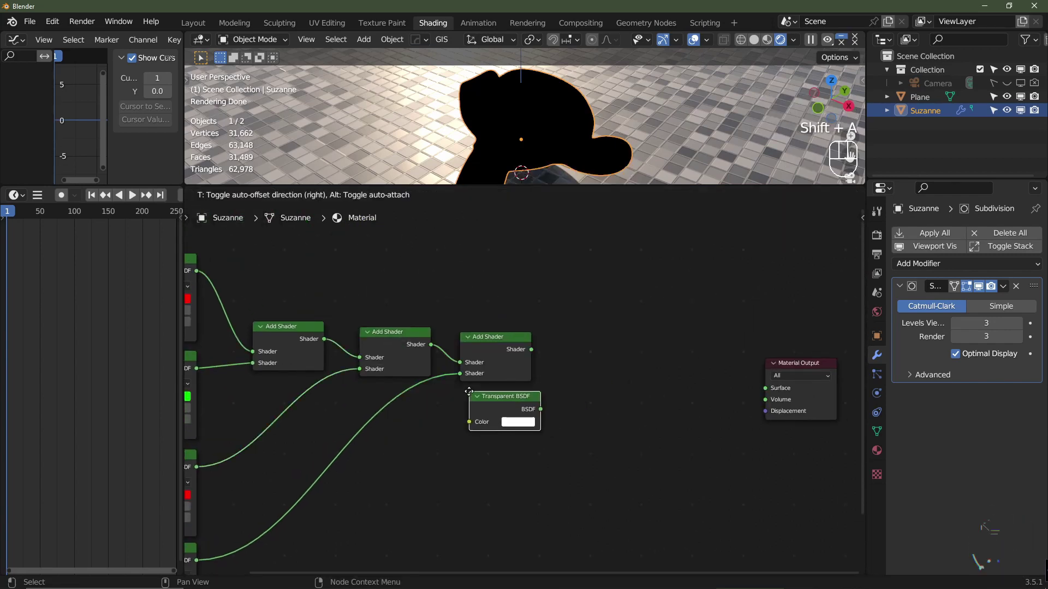
left_click(460, 389)
left_click(505, 420)
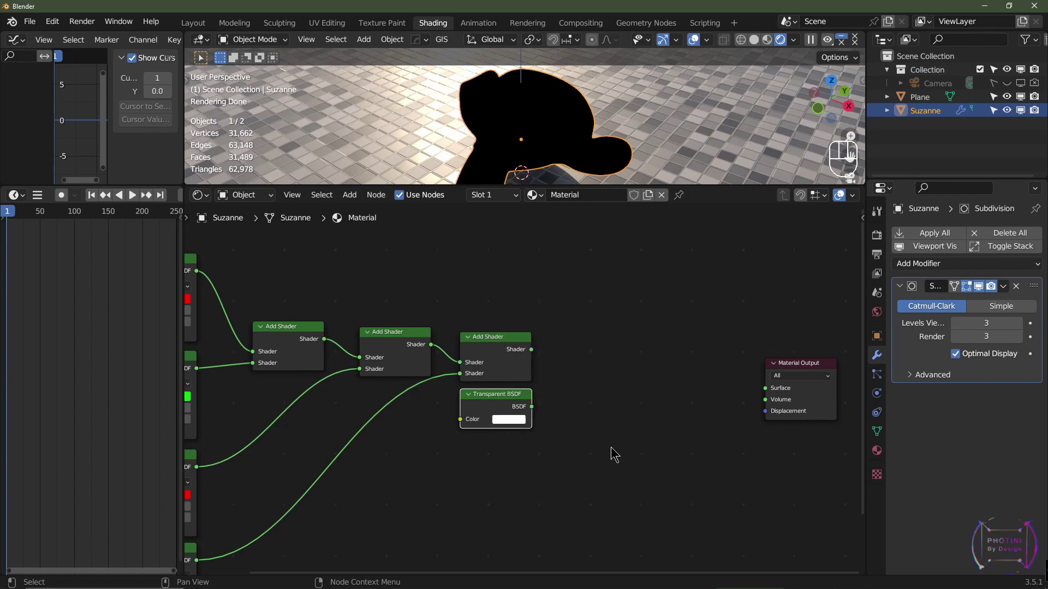
Add a Mix Shader fed by the last Add Shader, with its output linked to the Material Output Surface
middle_click_drag(609, 431, 547, 410)
key("shift+a")
mouse_move(543, 390)
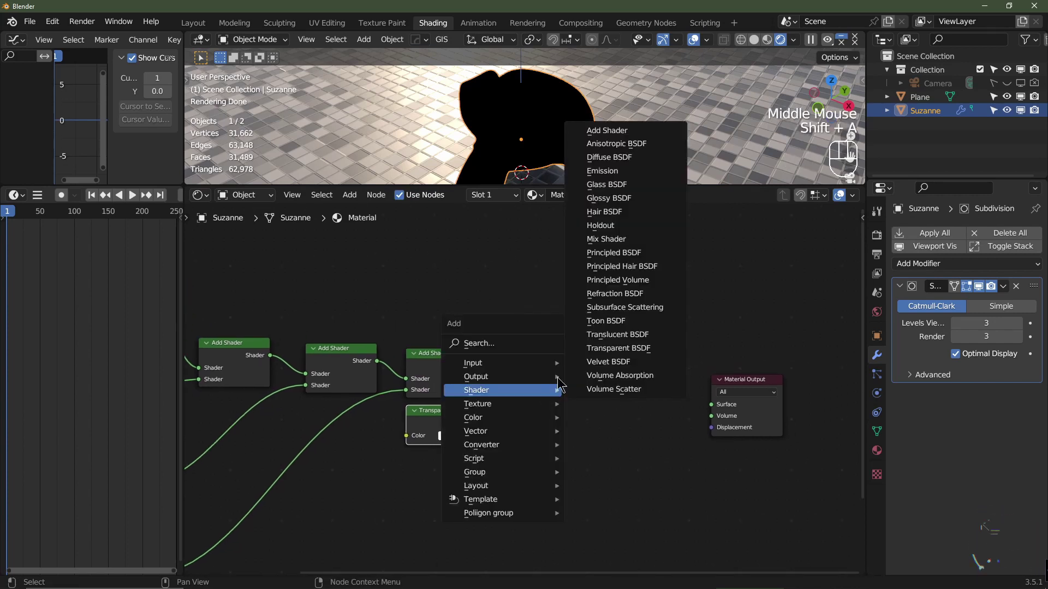
left_click(606, 239)
left_click(514, 365)
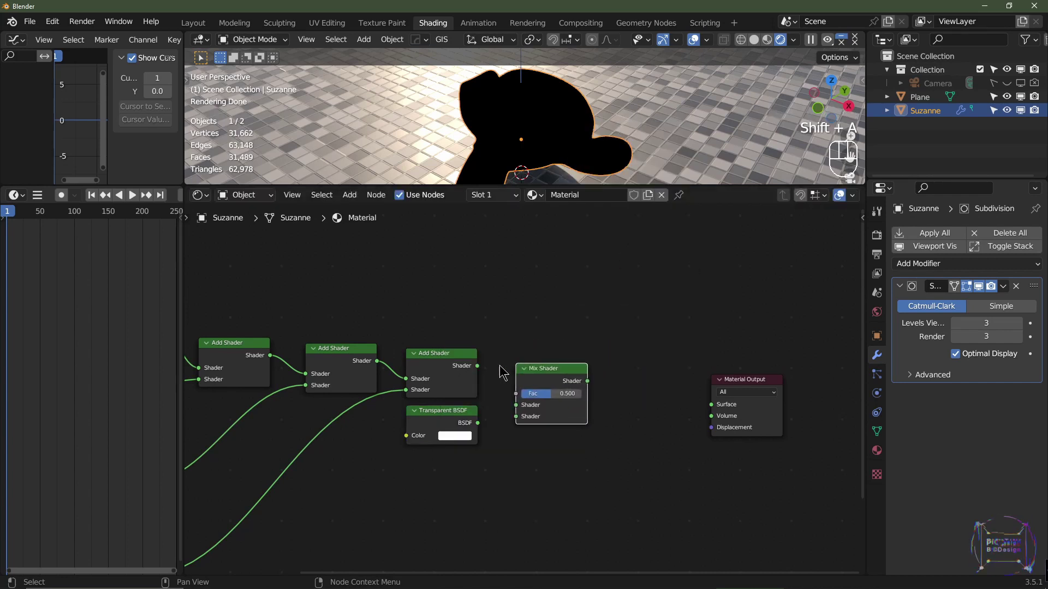
left_click_drag(478, 366, 516, 417)
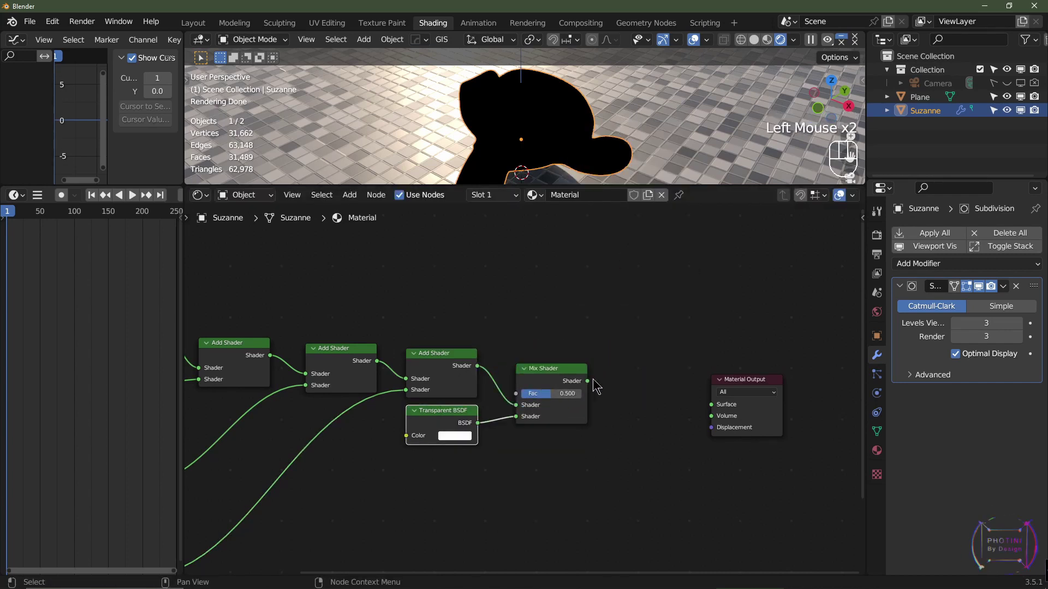
left_click_drag(588, 381, 712, 404)
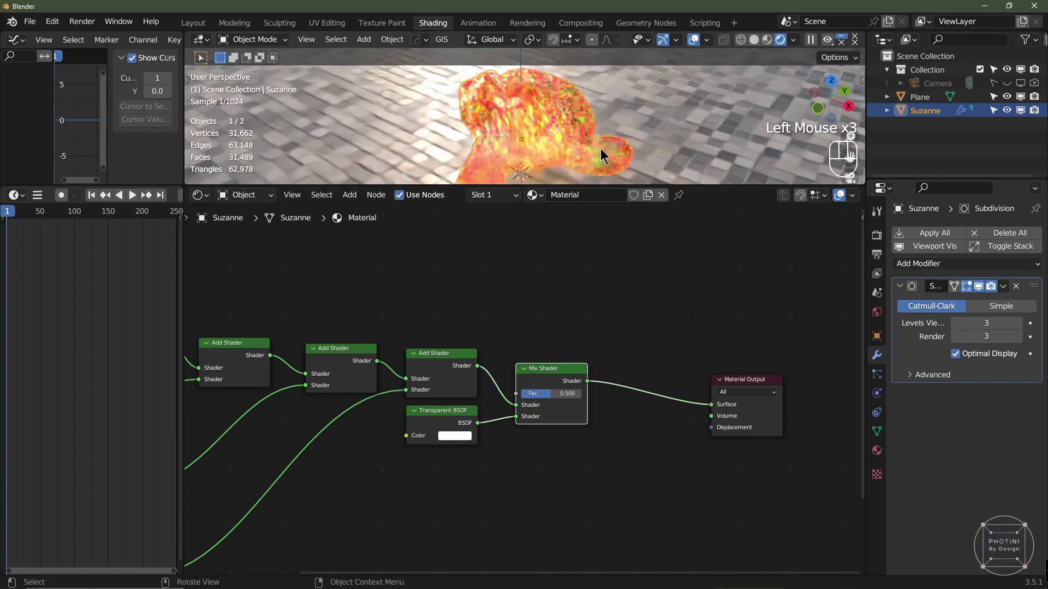
Set the third Glass BSDF's RGB colour to Red 0 and Blue 1, making it pure blue
scroll(538, 328, "down", 2)
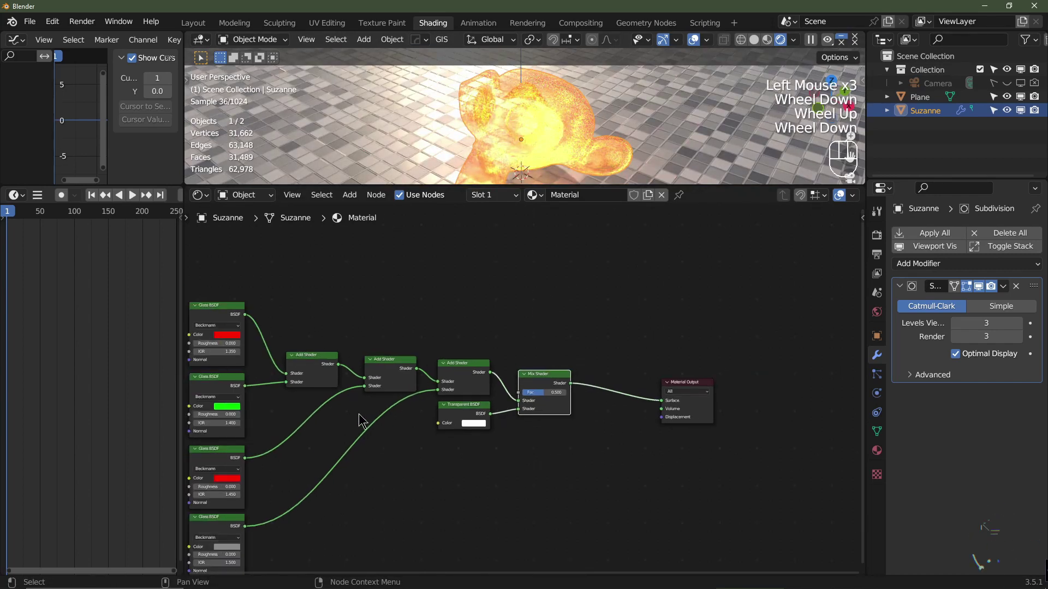
middle_click_drag(343, 431, 449, 412)
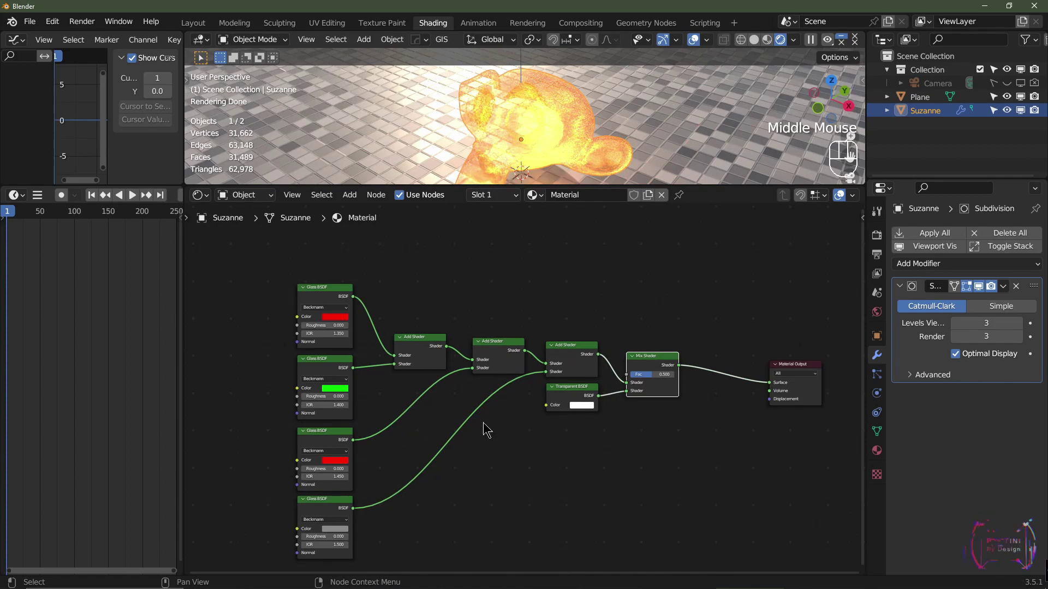
scroll(518, 377, "up", 2)
middle_click_drag(498, 165, 592, 147)
scroll(592, 145, "down", 2)
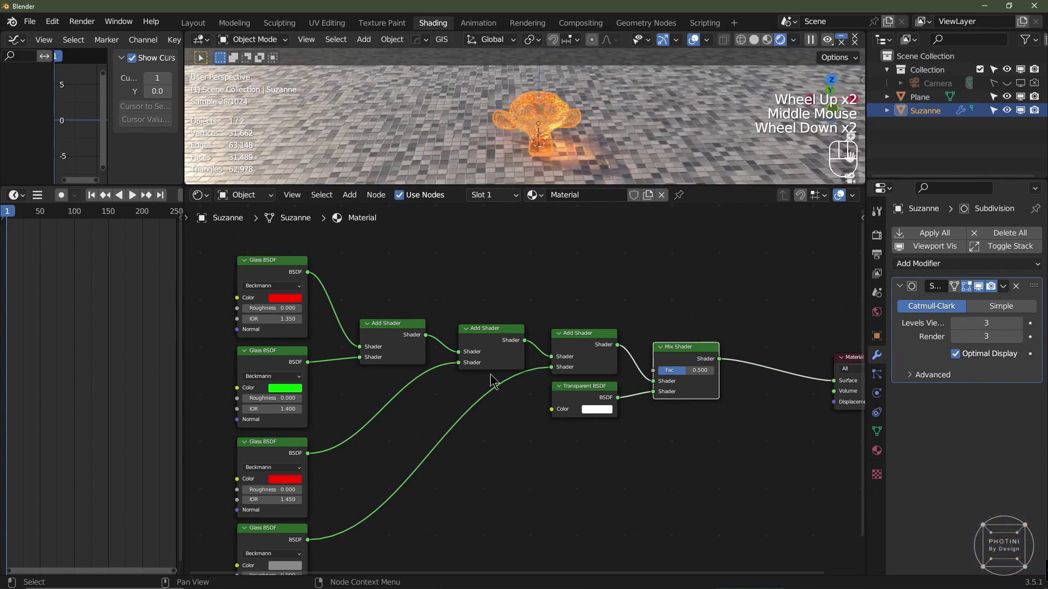
scroll(311, 475, "up", 2)
middle_click_drag(304, 488, 461, 437)
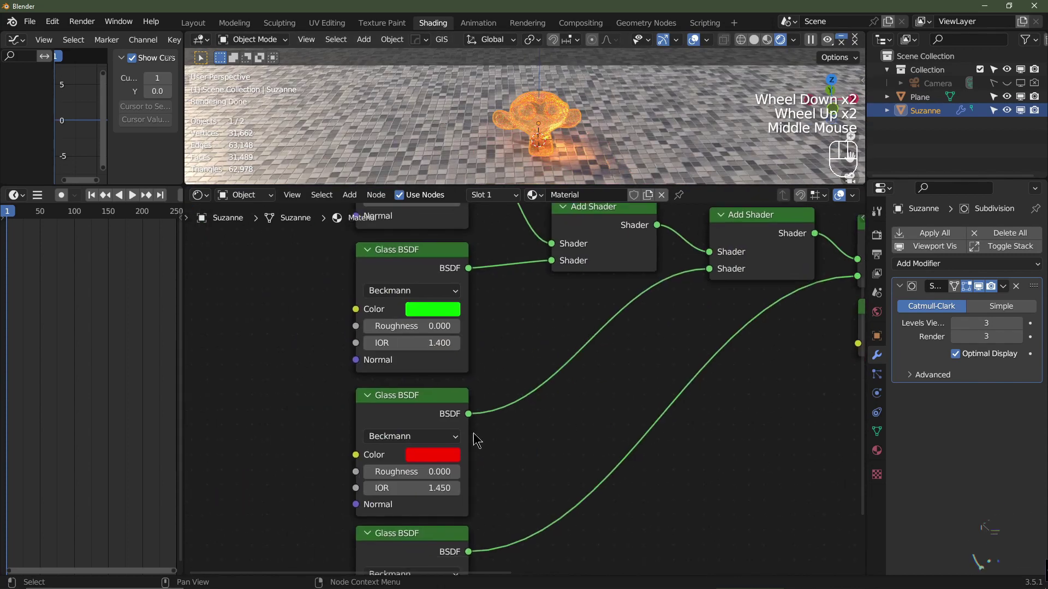
left_click(431, 461)
left_click(433, 365)
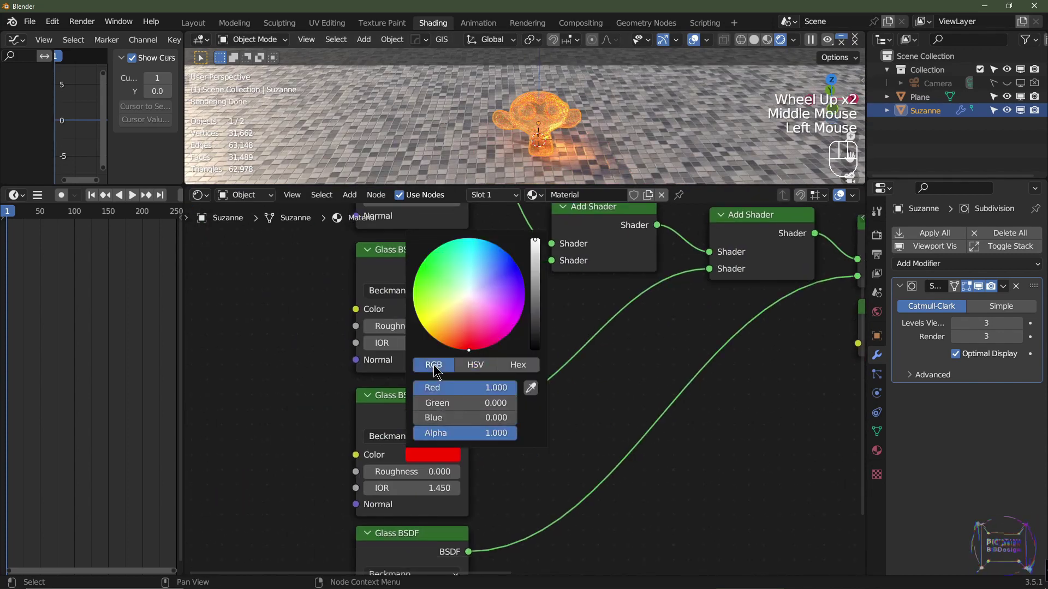
left_click(480, 387)
type("0")
key("Return")
left_click(480, 417)
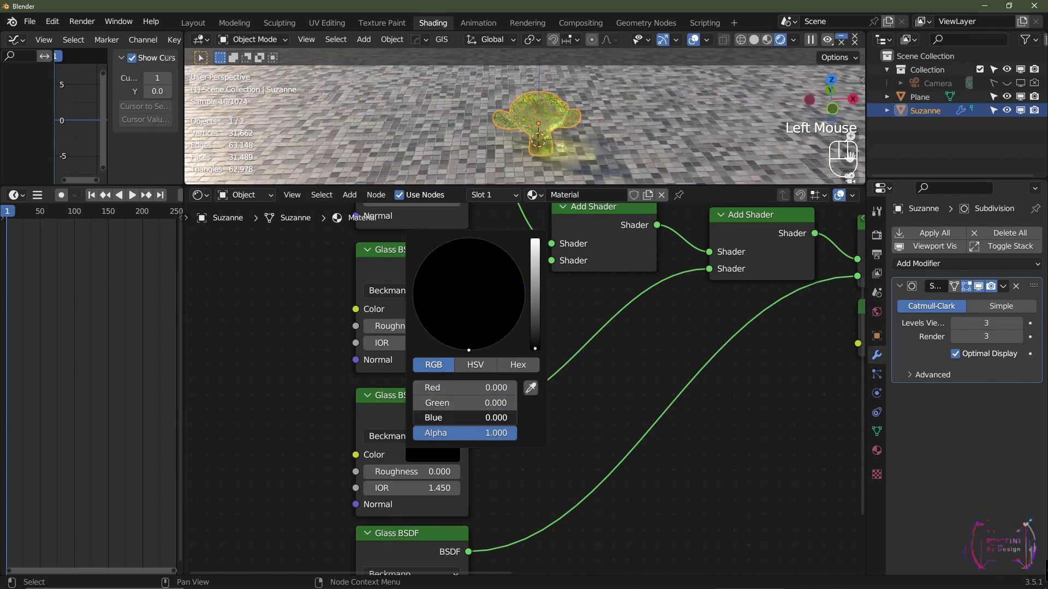
type("1")
key("Return")
scroll(666, 140, "up", 2)
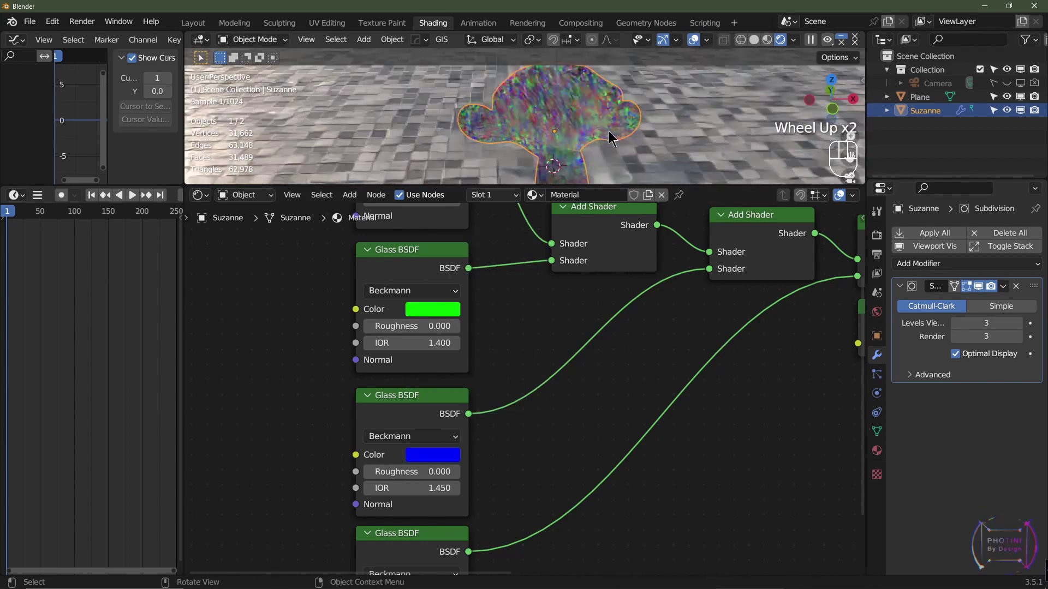
middle_click_drag(666, 139, 613, 145)
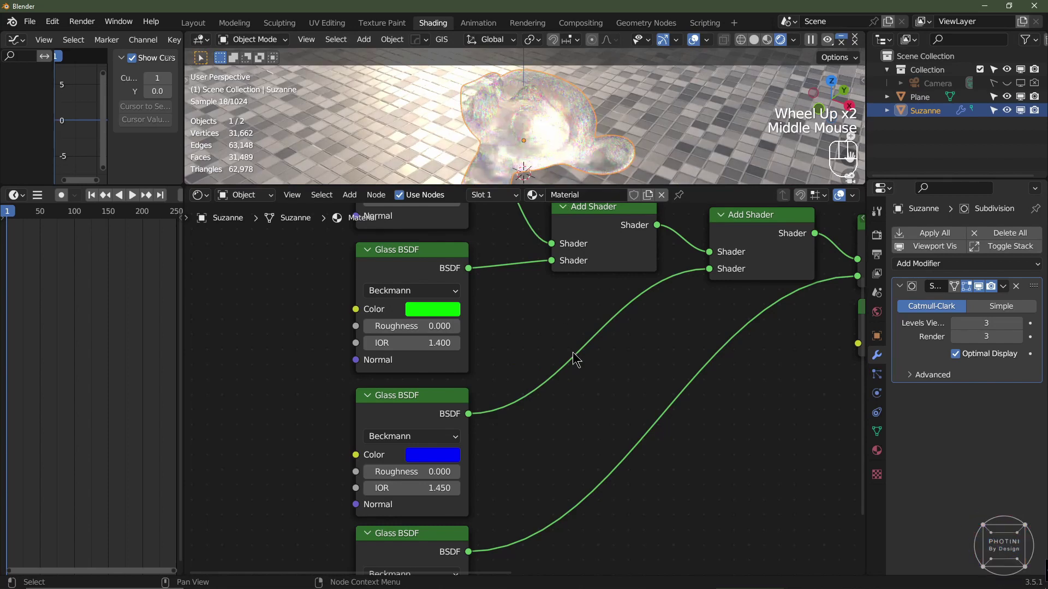
Add a Light Path node above the shaders and link its Glossy Depth to the Mix Shader's Fac
scroll(579, 397, "down", 2)
middle_click_drag(589, 393, 409, 487)
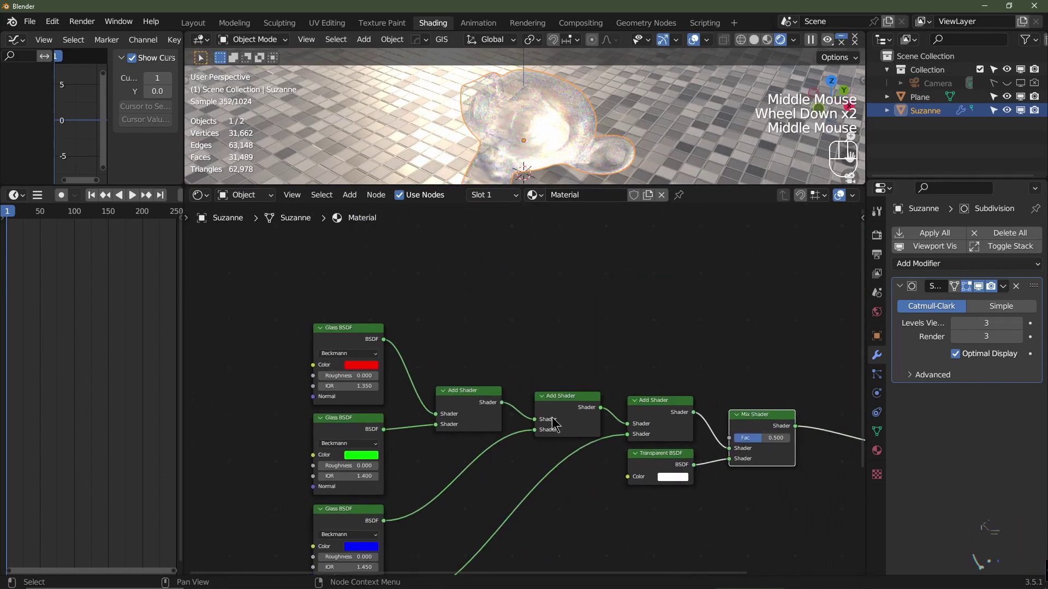
middle_click_drag(562, 427, 543, 394)
key("shift+a")
mouse_move(534, 324)
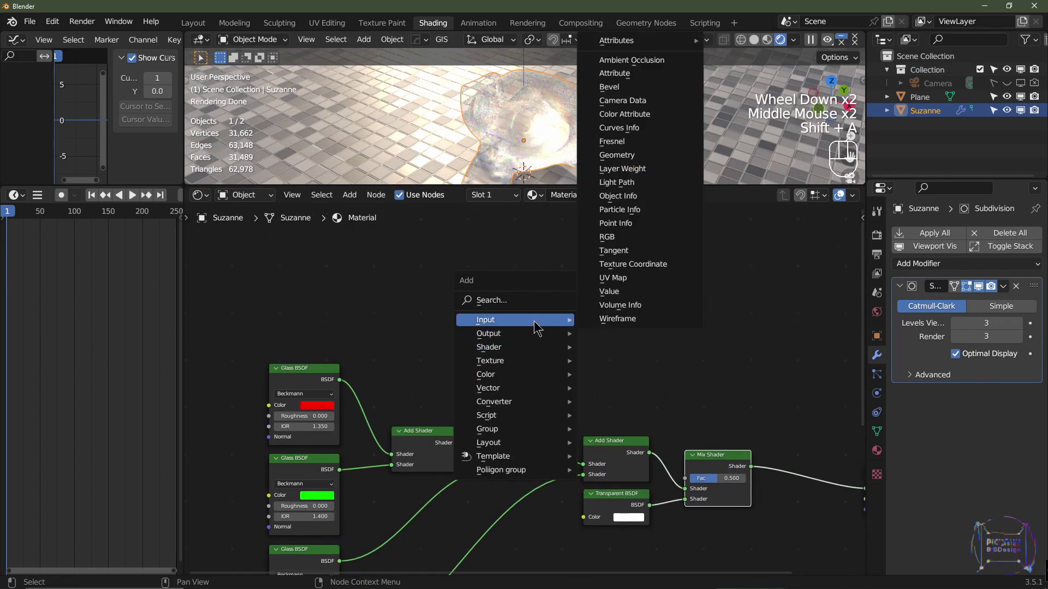
left_click(617, 183)
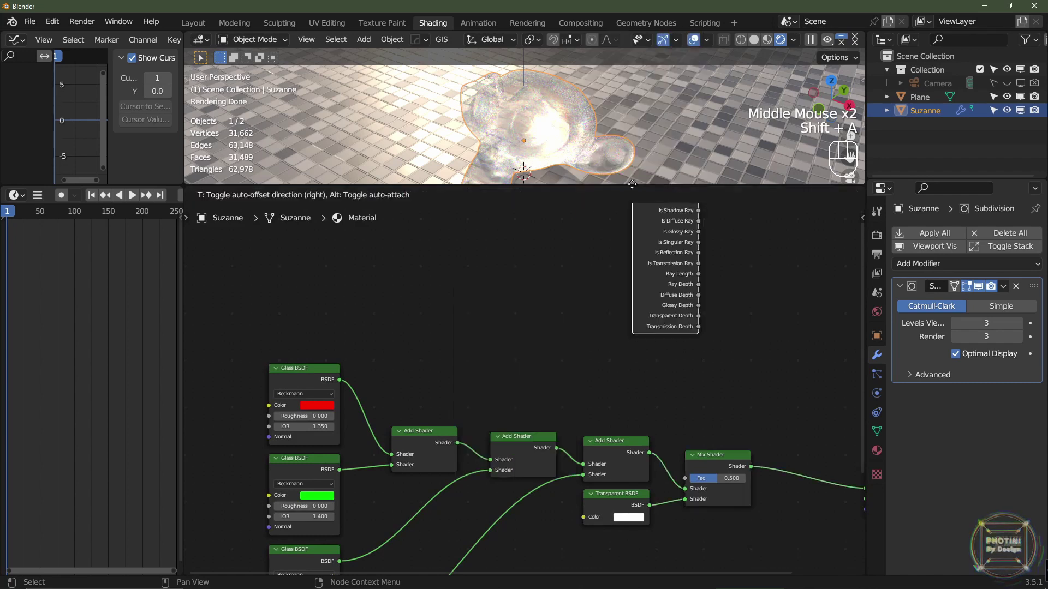
left_click(583, 285)
middle_click_drag(675, 398, 528, 372)
left_click_drag(503, 380, 543, 453)
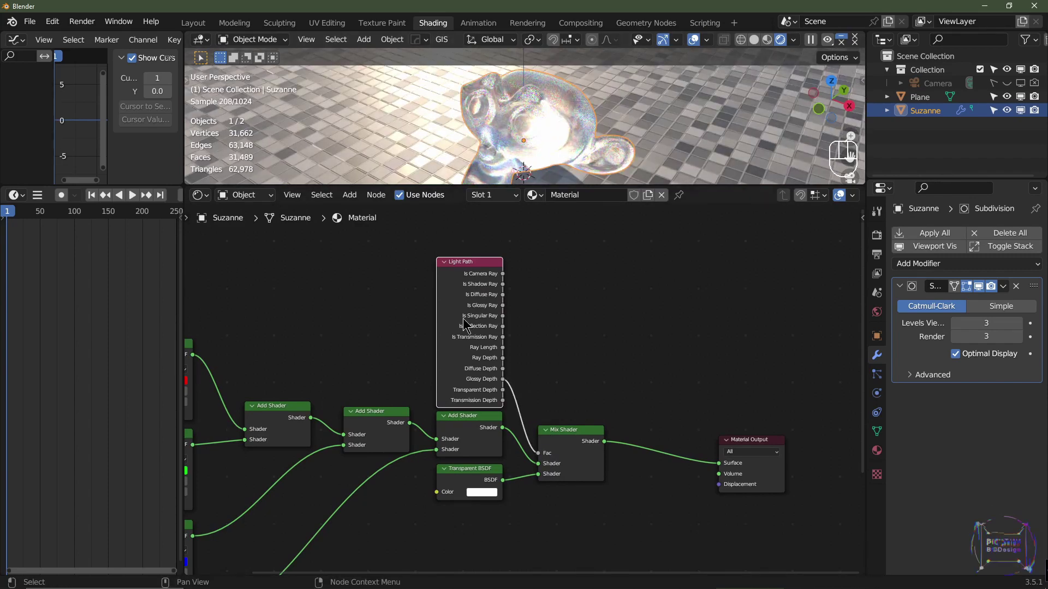
scroll(570, 428, "down", 2)
middle_click_drag(564, 500, 574, 434)
middle_click_drag(574, 105, 614, 136)
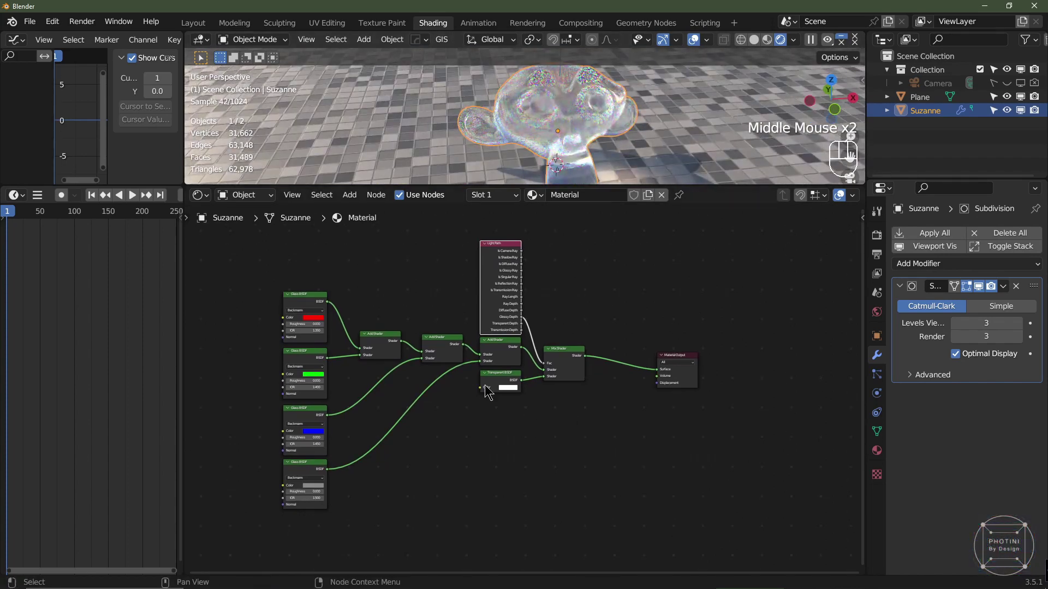
middle_click_drag(430, 425, 492, 433)
scroll(557, 119, "up", 2)
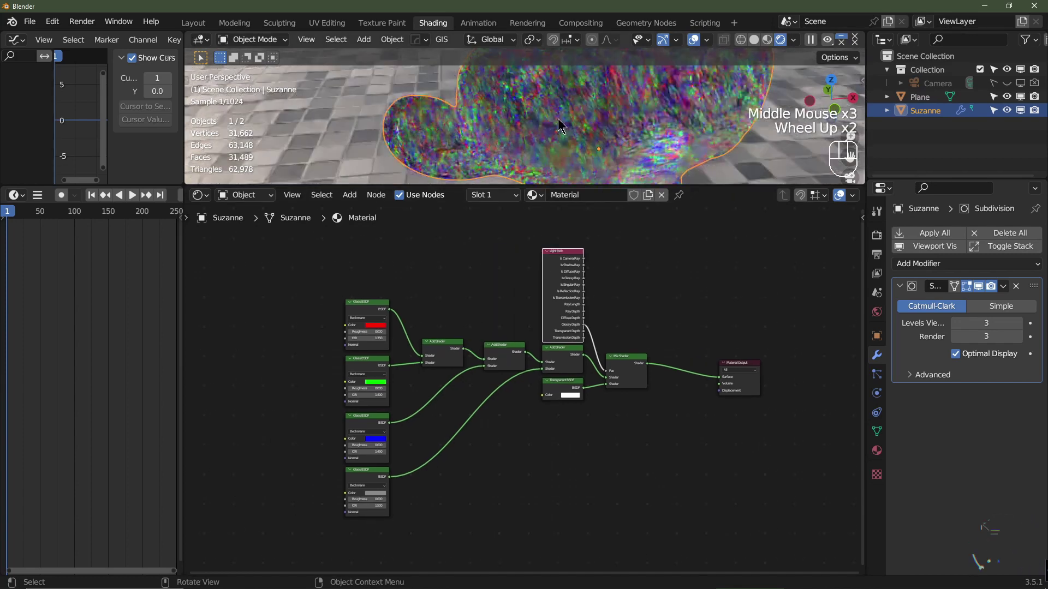
middle_click_drag(553, 158, 524, 111)
scroll(600, 141, "down", 2)
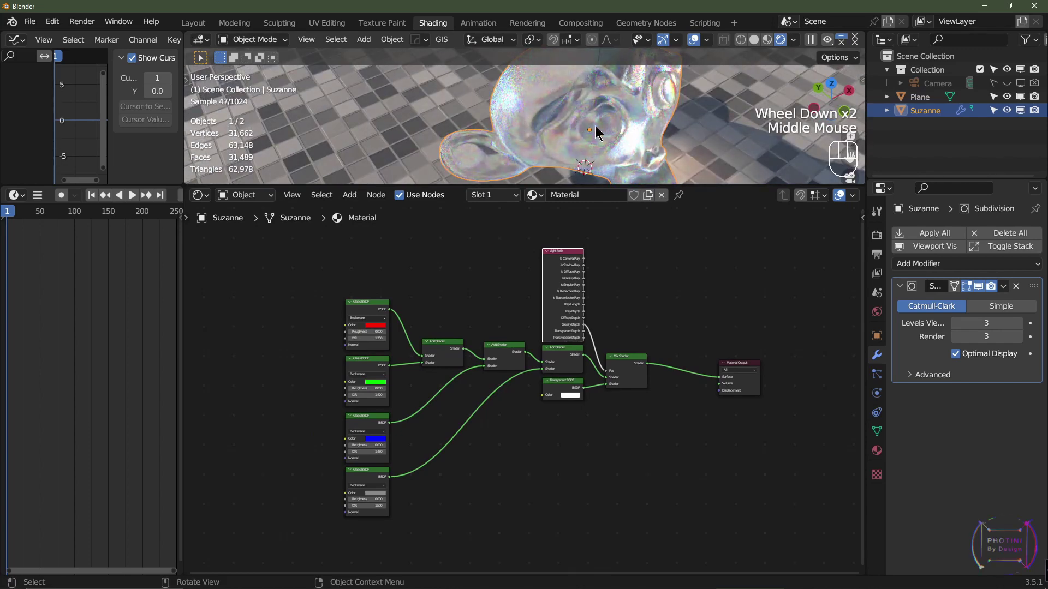
scroll(438, 345, "up", 3)
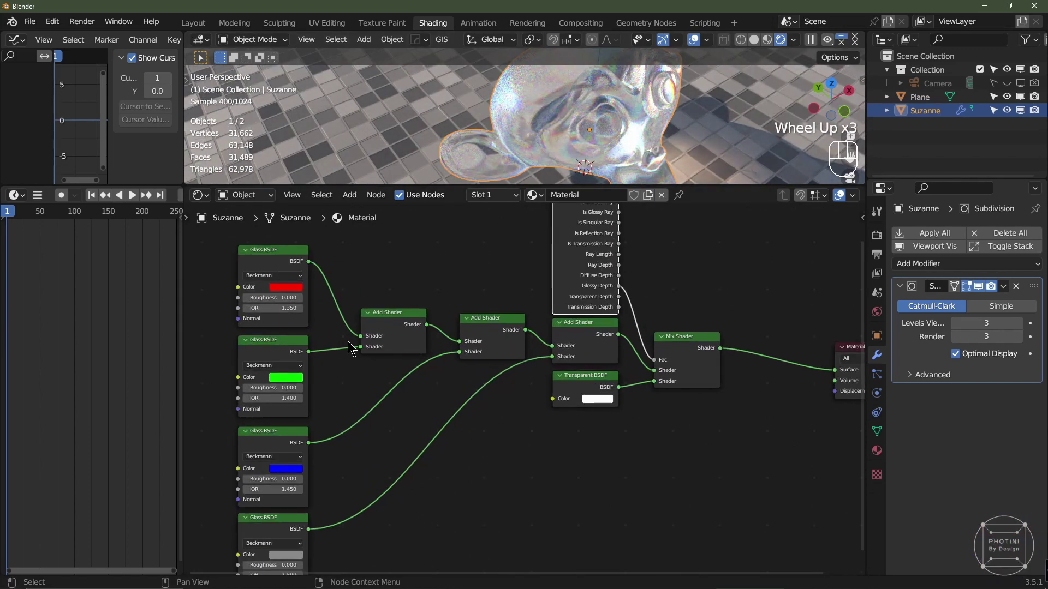
middle_click_drag(306, 328, 436, 319)
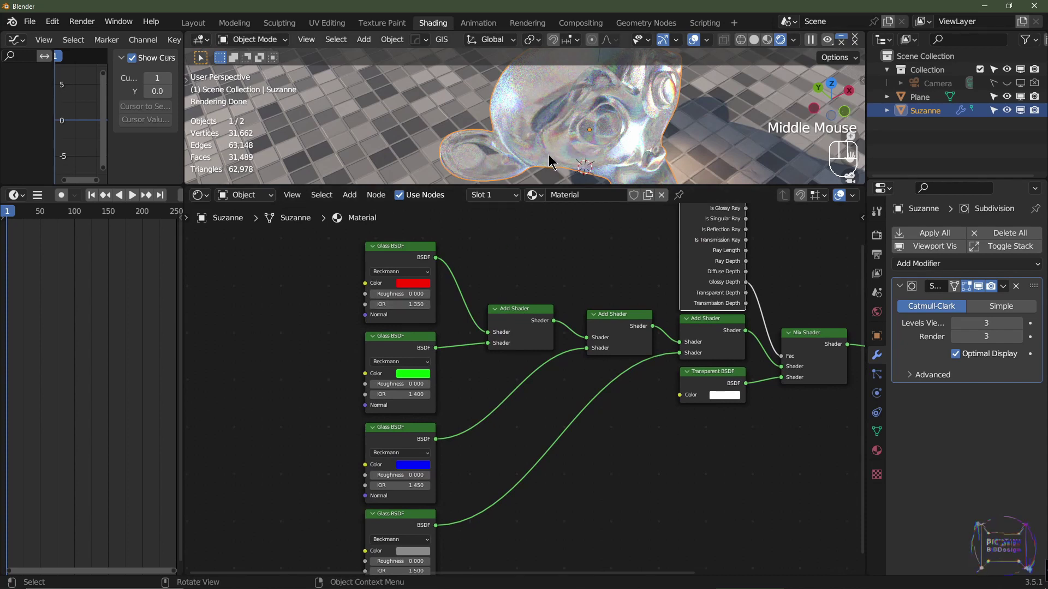
Set the Glass BSDF IORs to 1.250 (red), 1.550 (blue) and 1.700 (grey), then orbit Suzanne
left_click(373, 304)
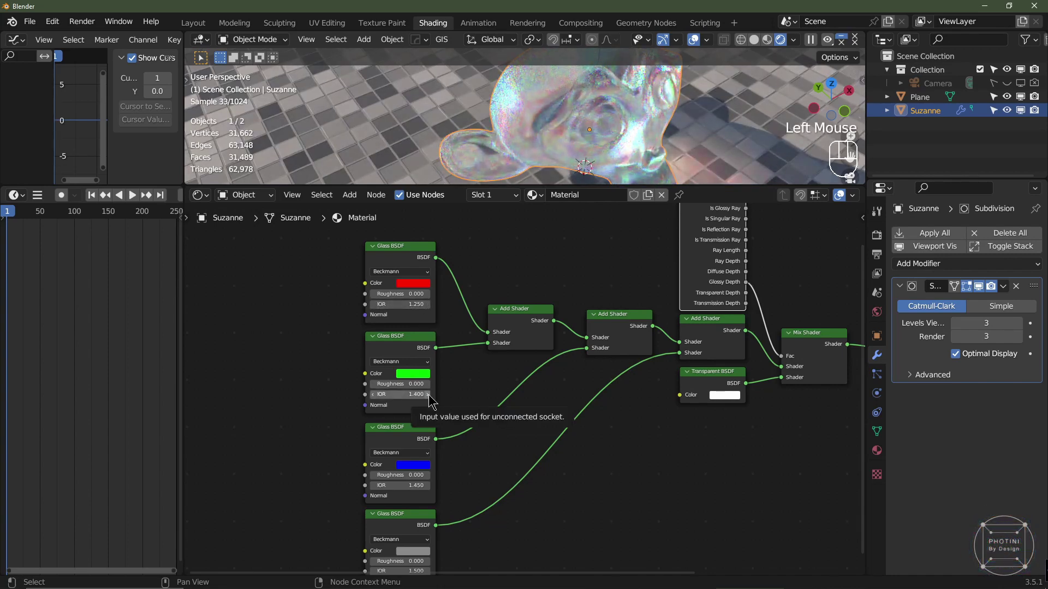
left_click(426, 485)
middle_click_drag(423, 568, 442, 460)
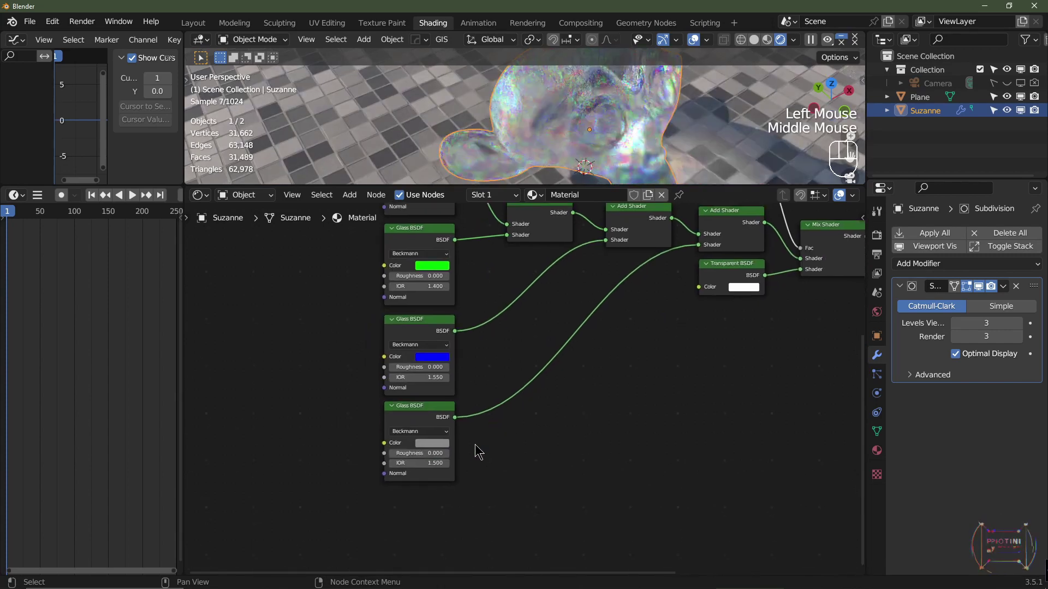
left_click(446, 464)
left_click(446, 463)
left_click(446, 463)
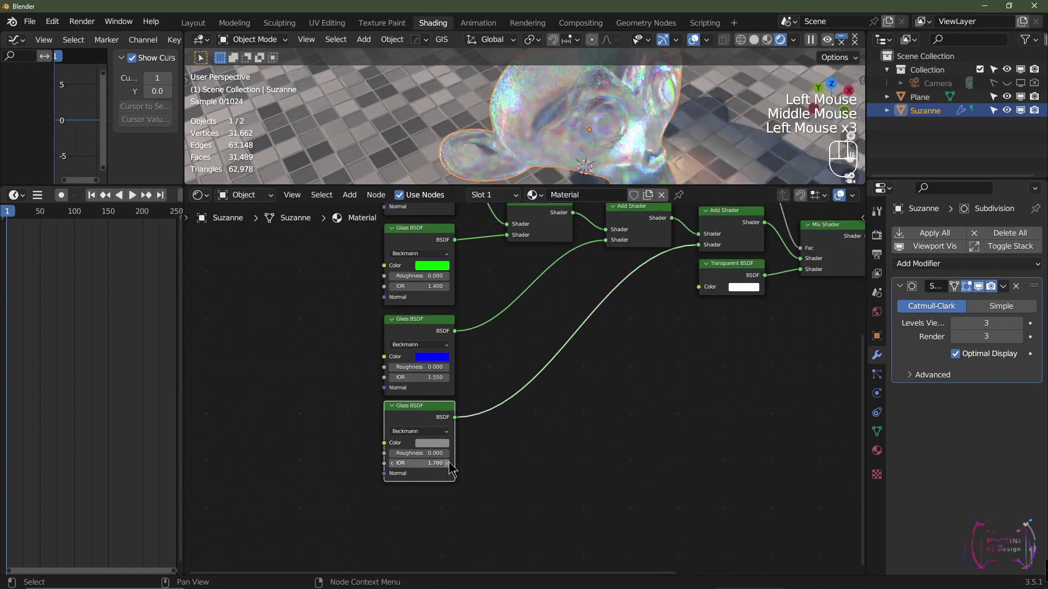
scroll(627, 112, "down", 2)
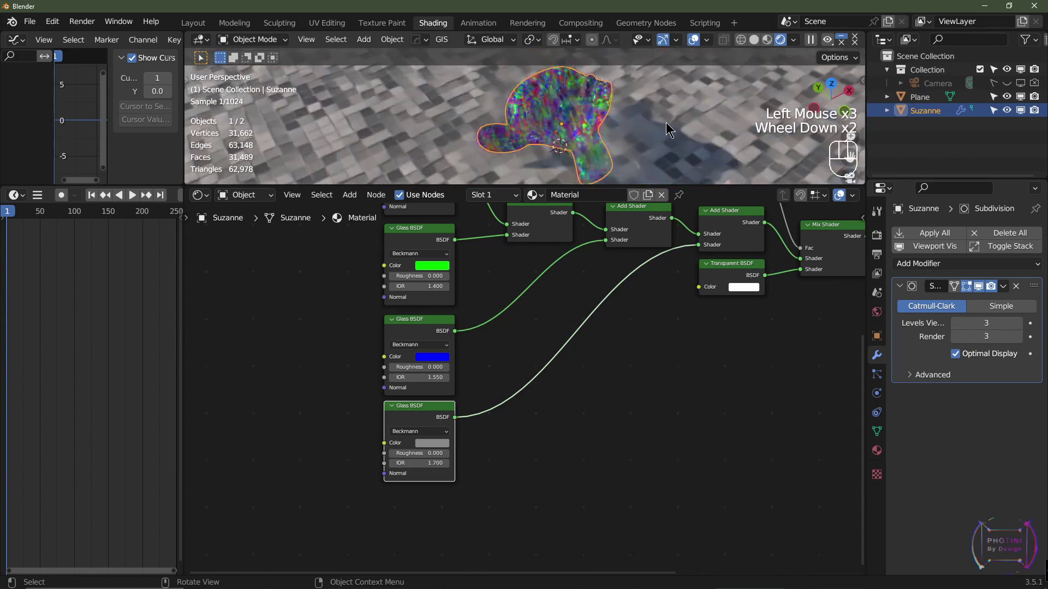
middle_click_drag(683, 127, 631, 121)
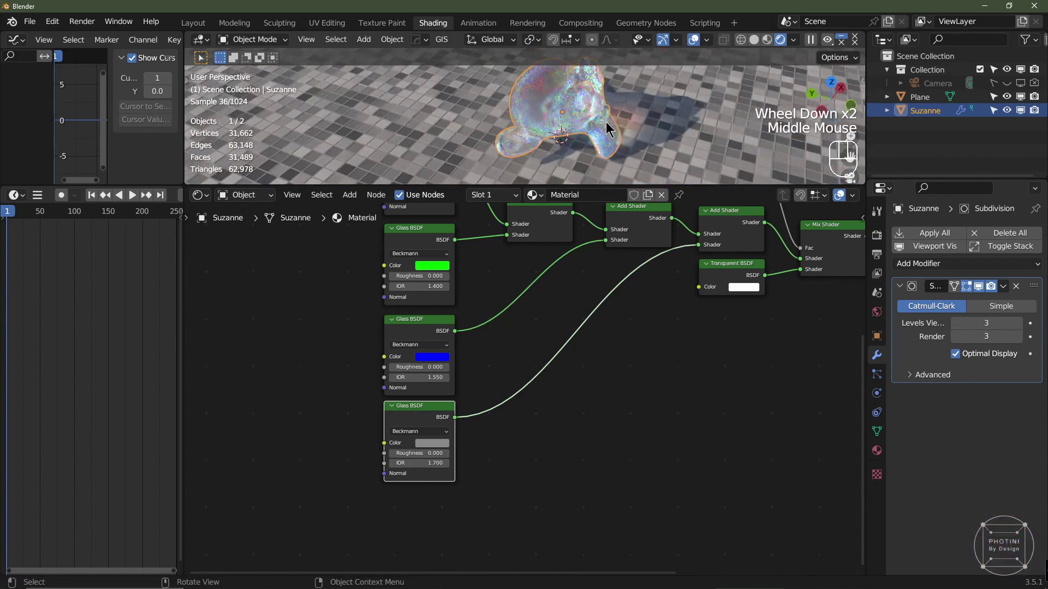
scroll(605, 130, "up", 2)
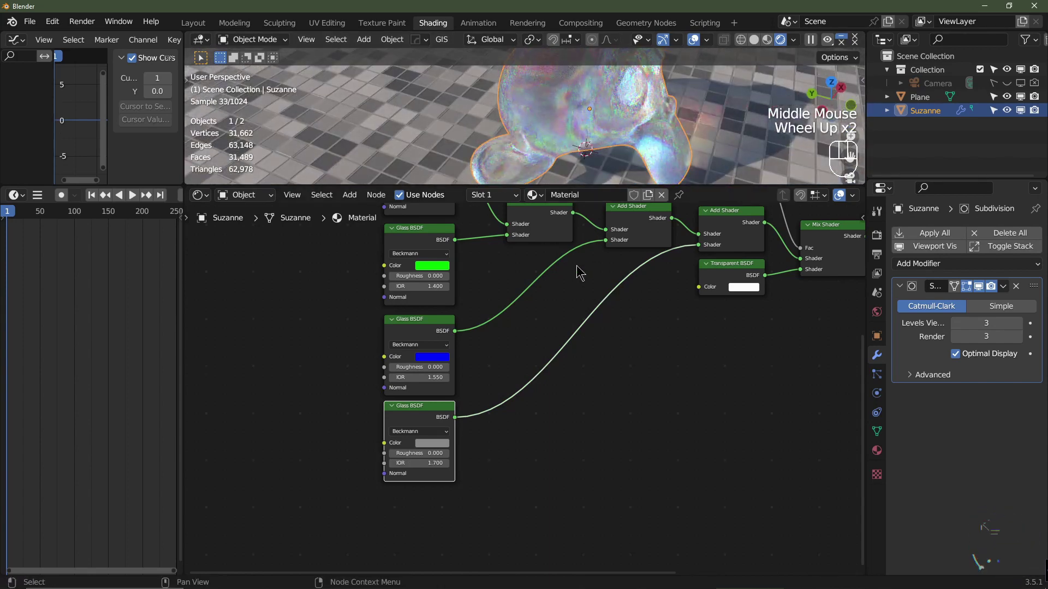
scroll(633, 122, "down", 4)
middle_click_drag(639, 127, 592, 135)
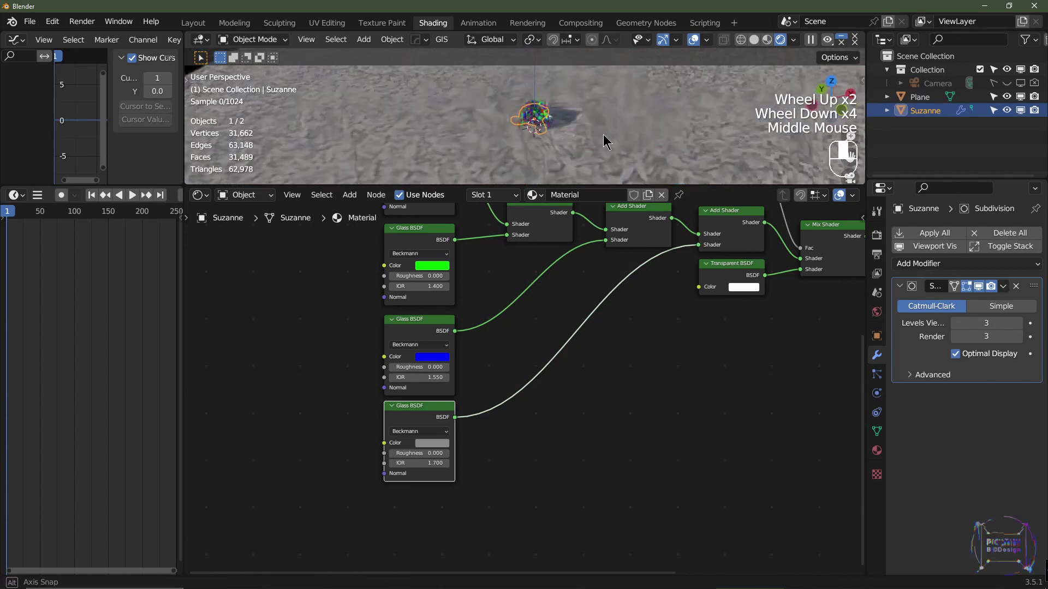
Add a cube and raise its geometry upward in Edit Mode
key("shift+a")
mouse_move(537, 141)
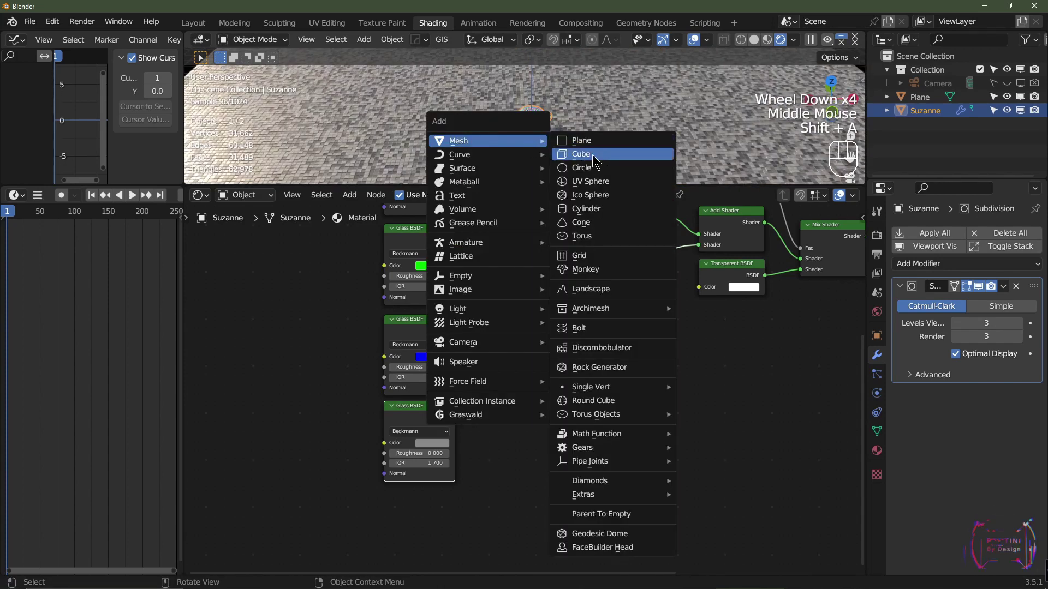
left_click(593, 159)
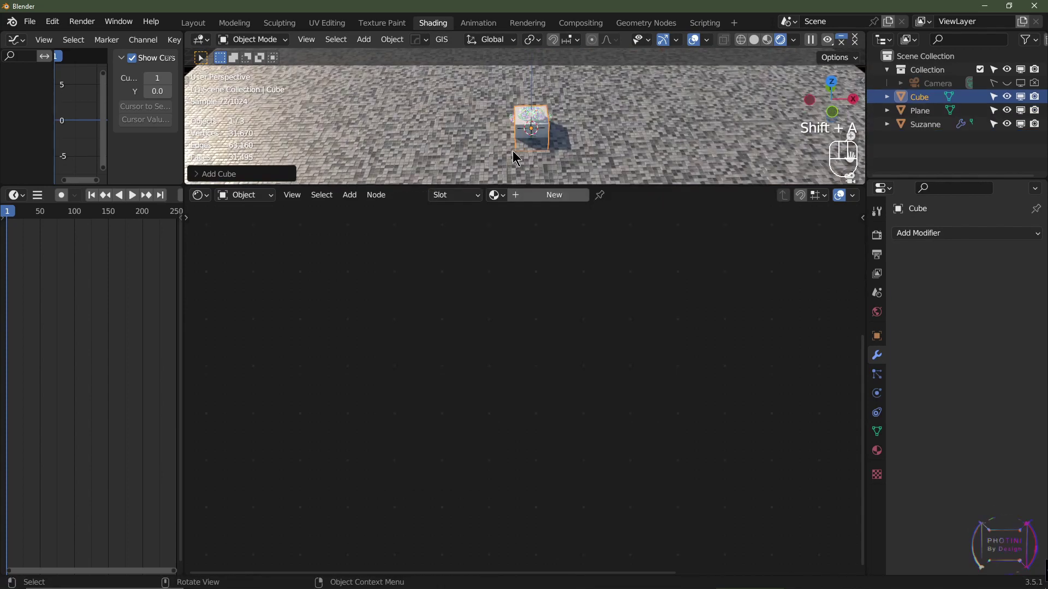
key("Tab")
key("g")
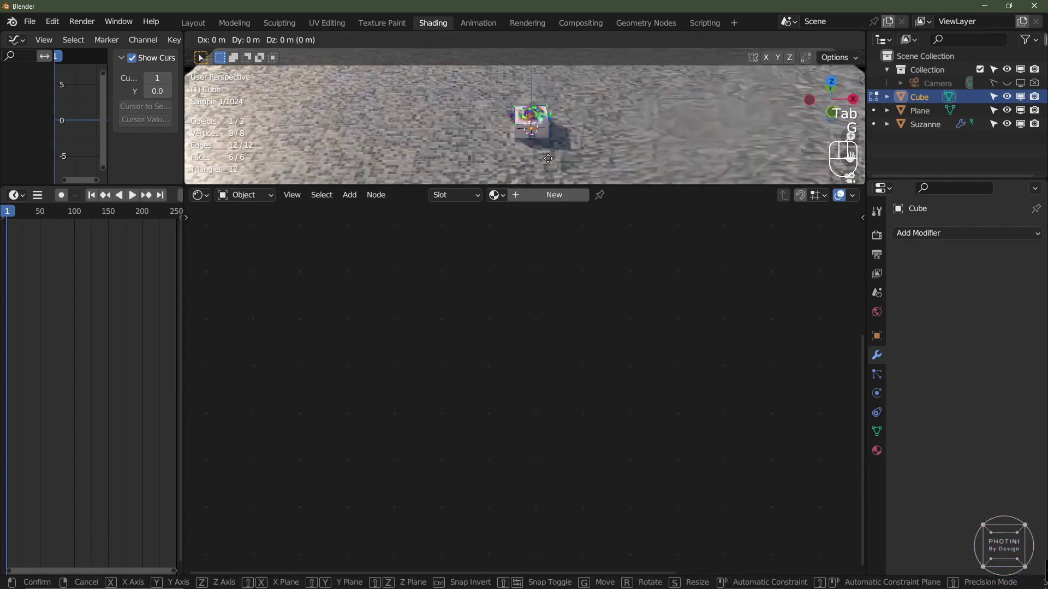
left_click(562, 137)
In Solid shading, snap the cube down onto the floor, then move it flat along the ground
mouse_move(562, 137)
middle_mouse_down()
mouse_move(551, 124)
mouse_move(553, 143)
middle_mouse_up()
scroll(554, 142, "up", 2)
scroll(837, 48, "down", 1)
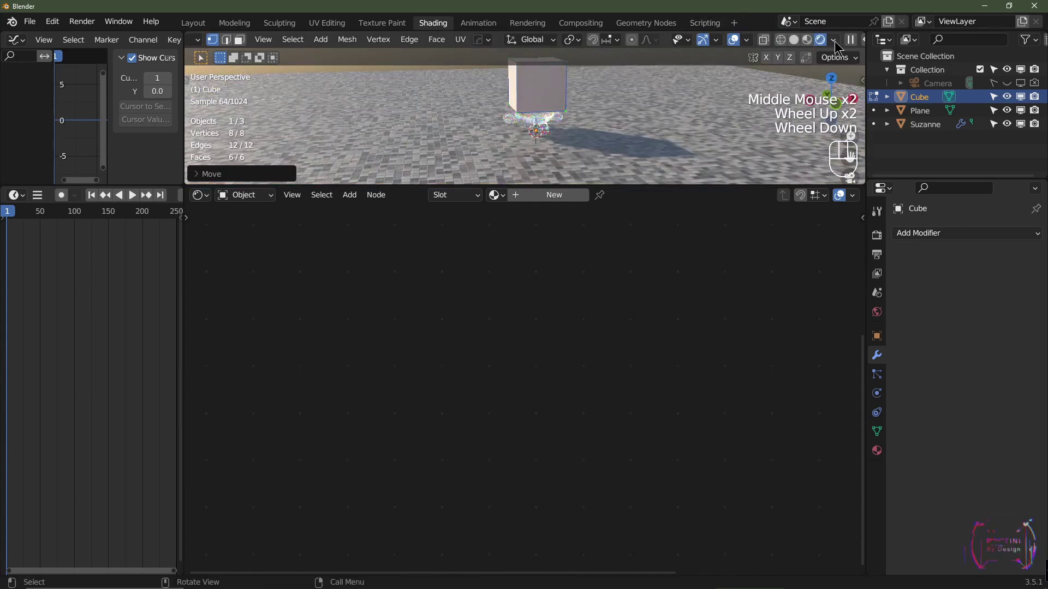
left_click(794, 40)
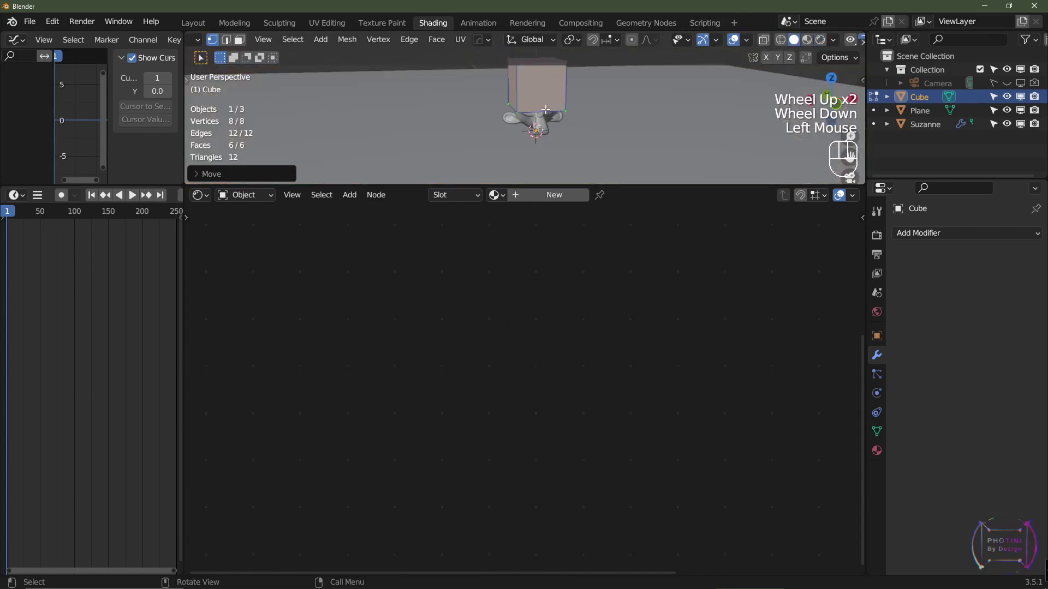
key("g")
left_click(583, 132, "ctrl")
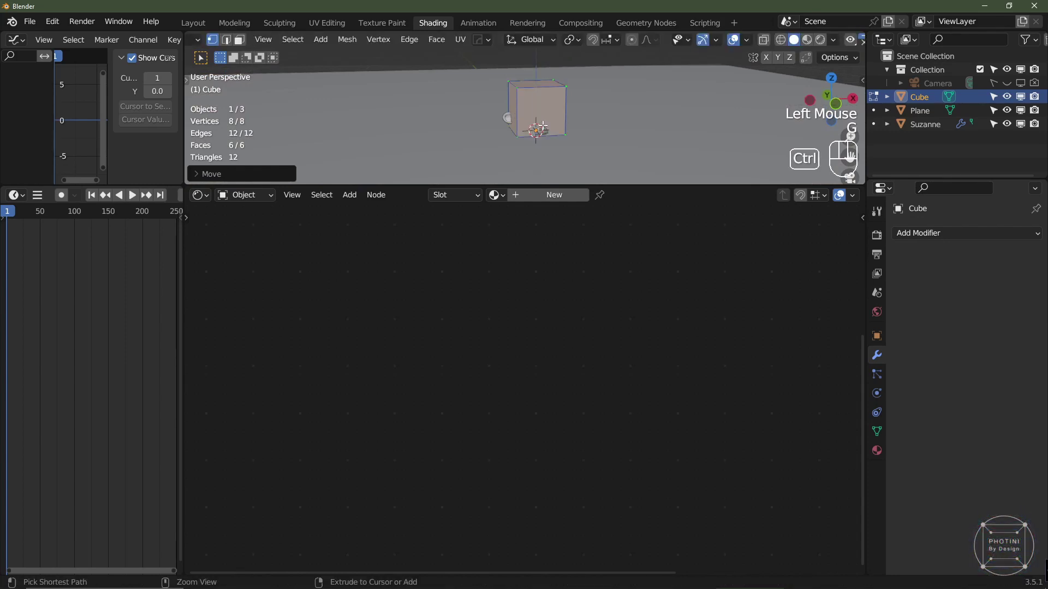
key("Tab")
key("g")
key("shift+z")
Place the cube left of Suzanne and give it a Bevel modifier with 8 segments
left_click(501, 134, "ctrl")
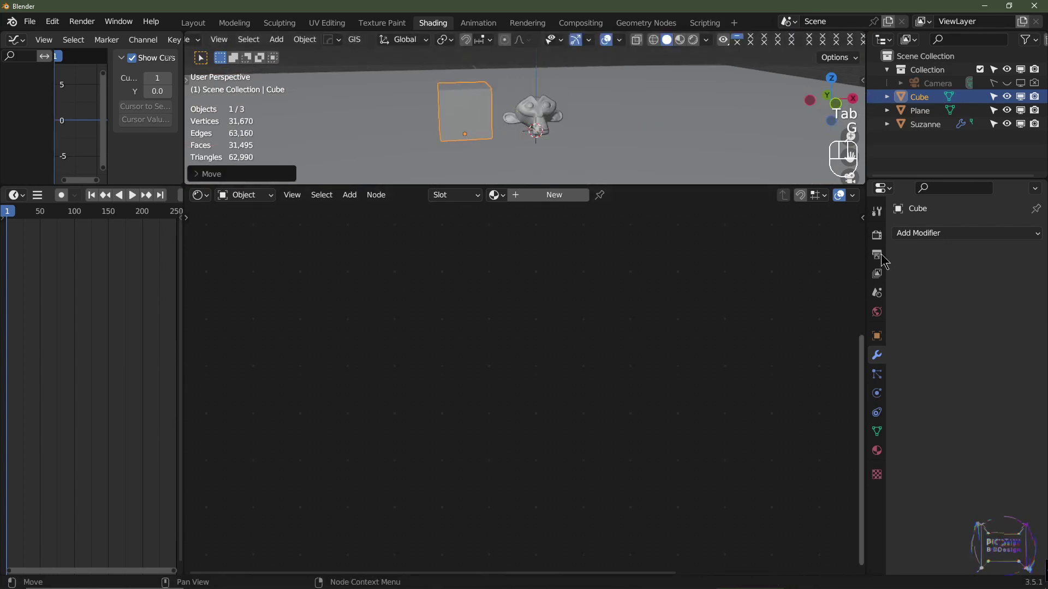
left_click(946, 233)
left_click(787, 287)
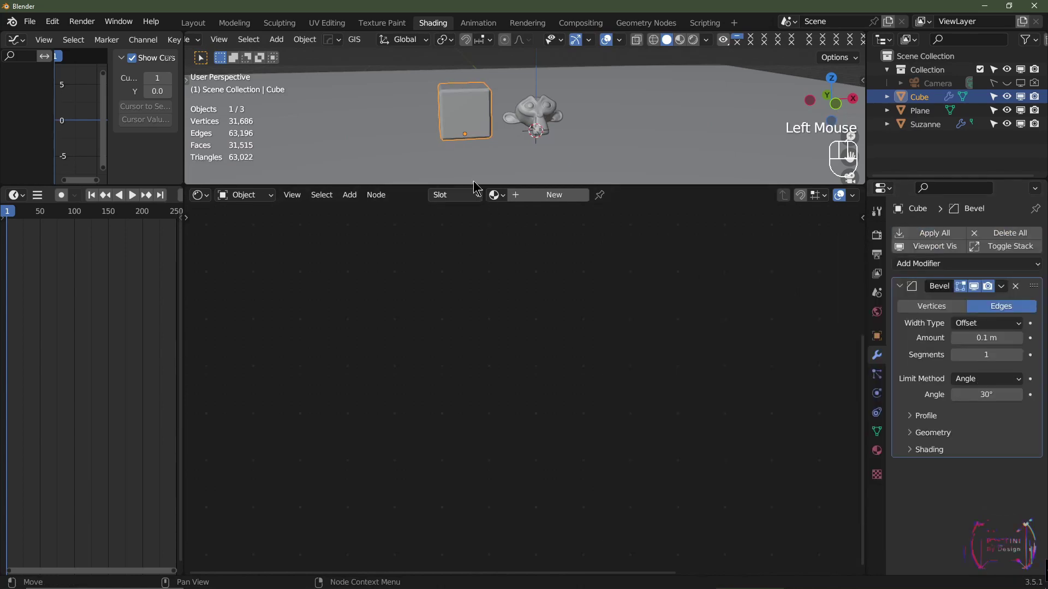
scroll(508, 79, "up", 3)
scroll(549, 147, "up", 1, "shift")
mouse_move(549, 150)
middle_mouse_down("shift")
mouse_move(543, 130)
mouse_move(546, 152)
middle_mouse_up("shift")
left_click(988, 353)
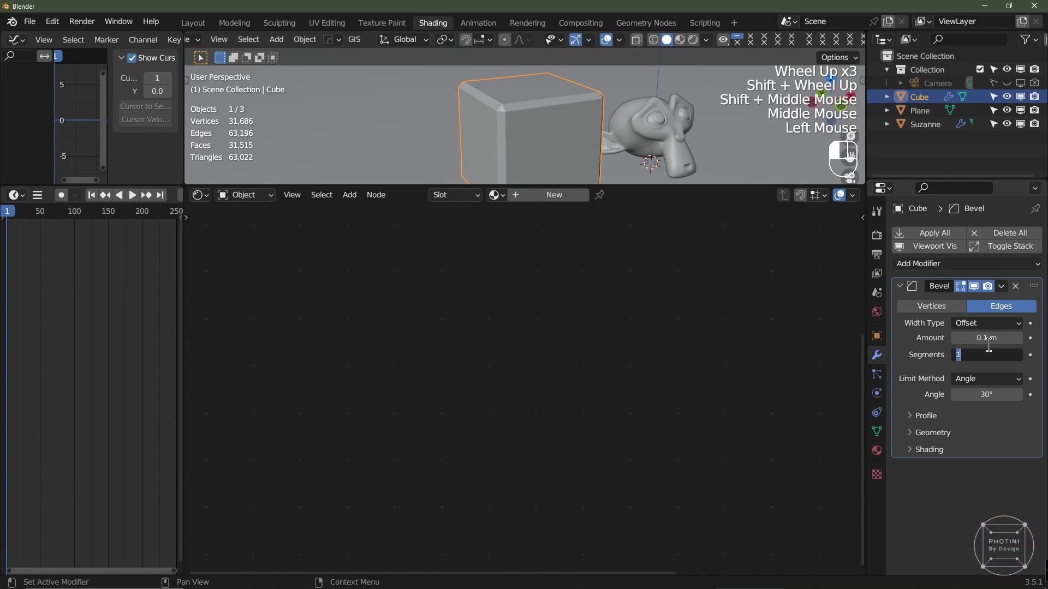
type("8")
key("Return")
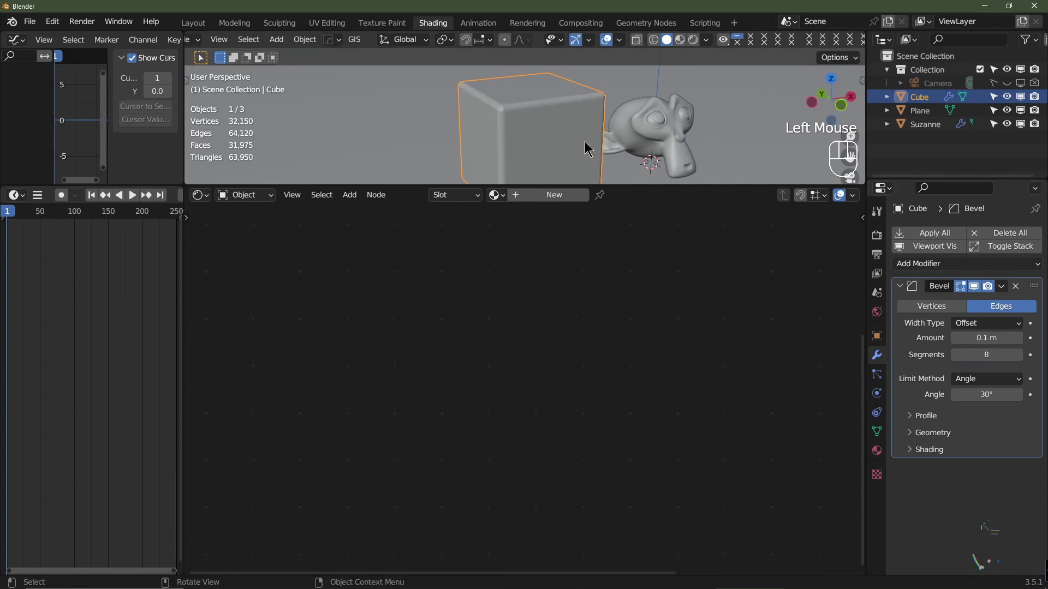
Shade the cube smooth with Auto Smooth on, and preview it in a taller Rendered viewport
key("z")
left_click(491, 90)
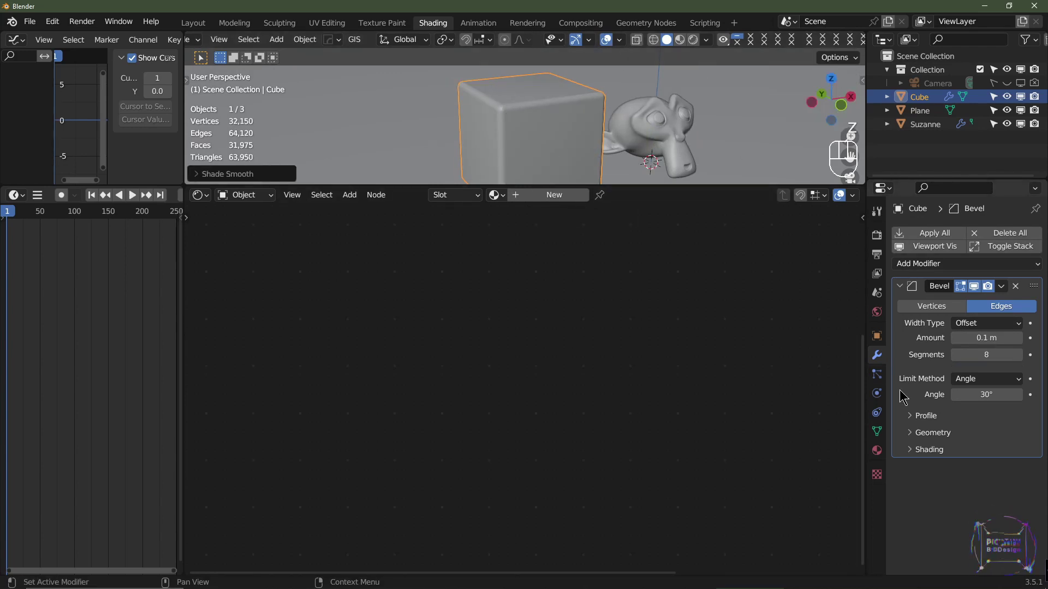
left_click(877, 432)
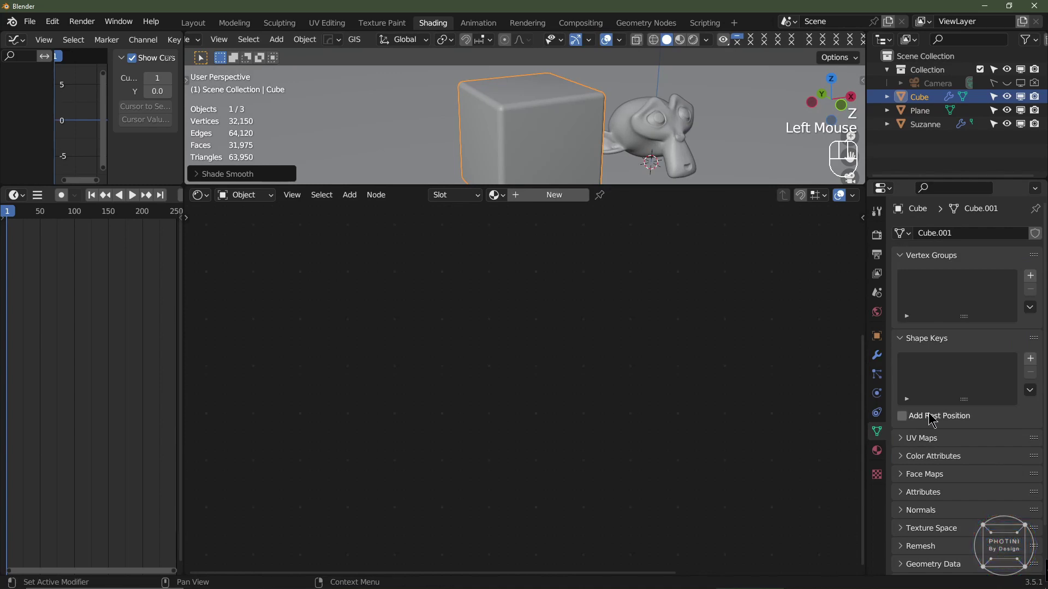
left_click(916, 512)
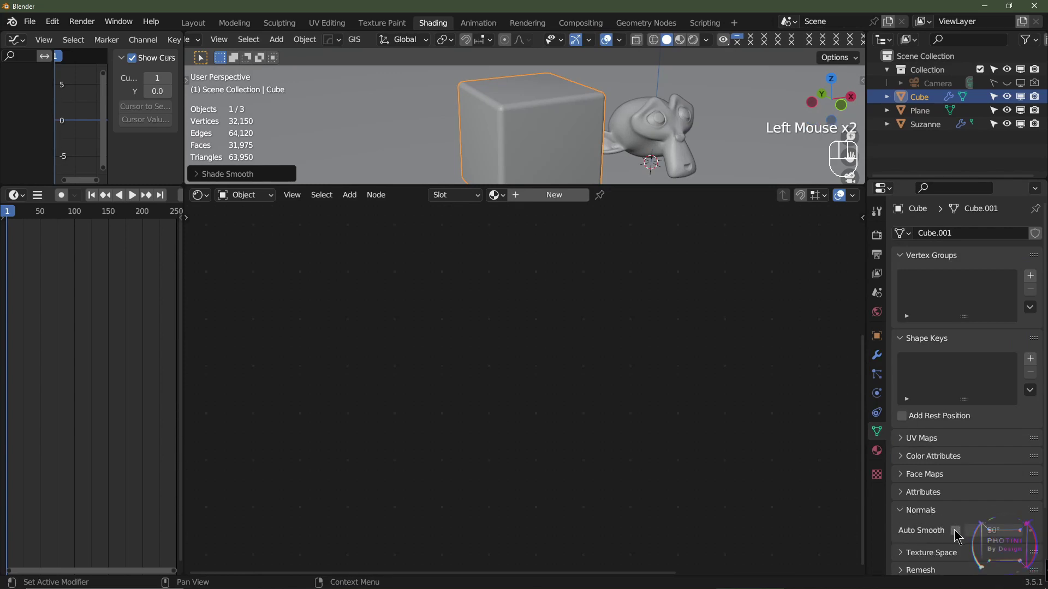
left_click(955, 531)
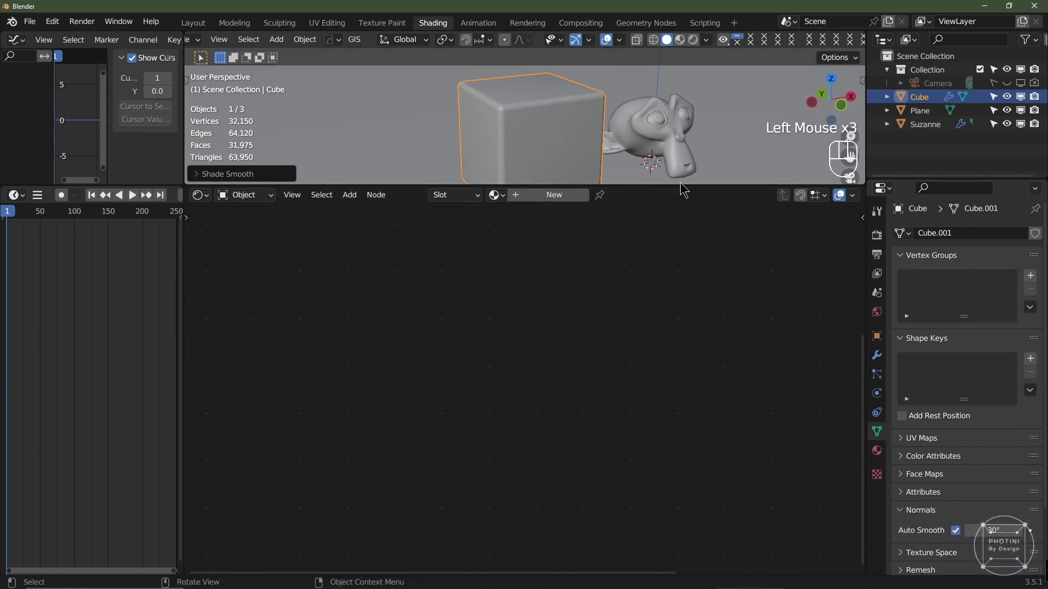
left_click_drag(676, 189, 677, 293)
left_click(694, 40)
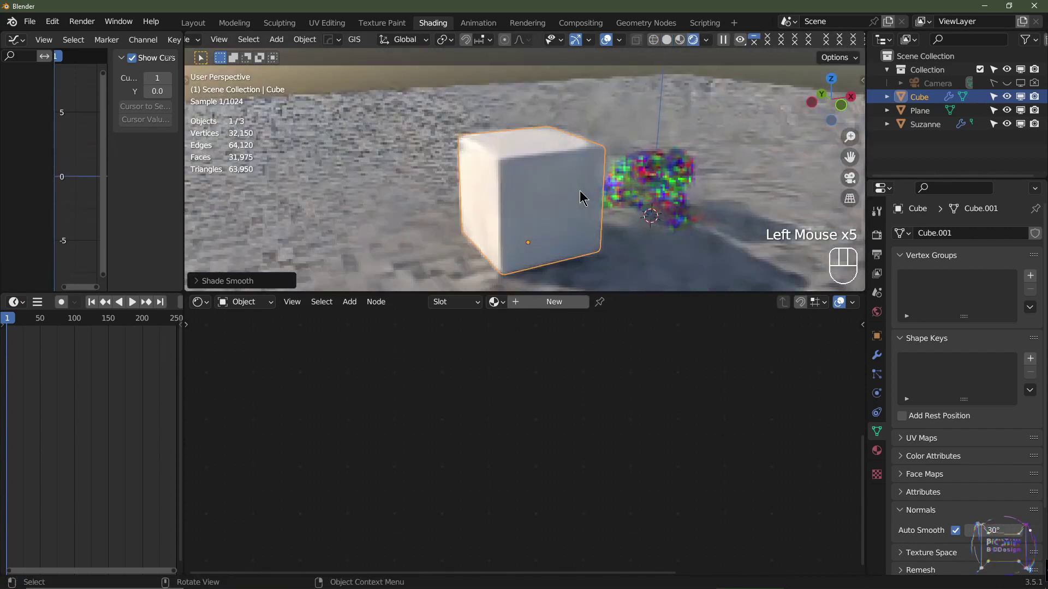
Select the cube and assign it the shared glass Material
left_click(517, 189)
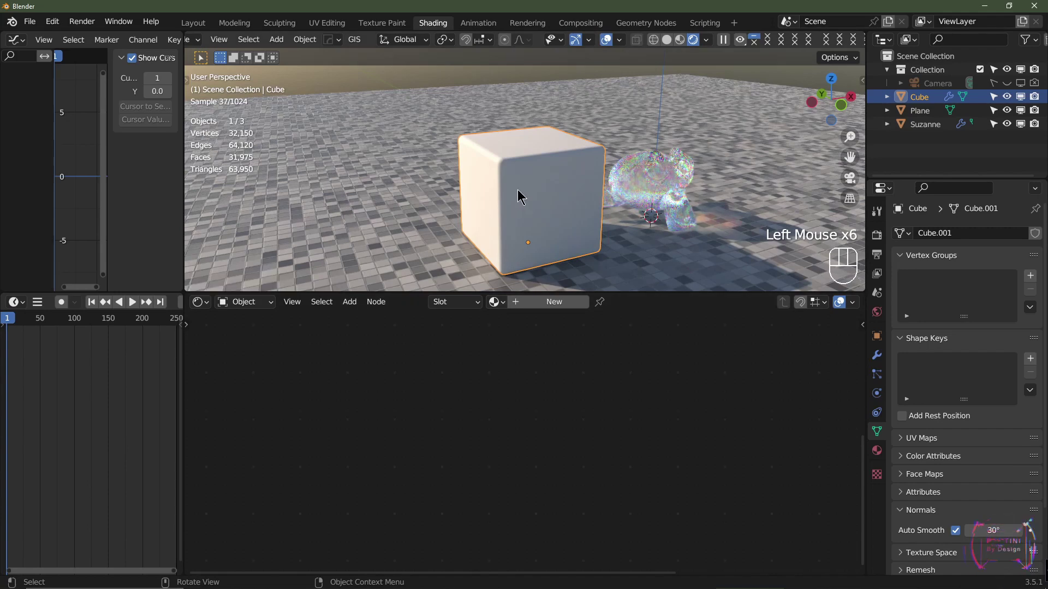
left_click(498, 301)
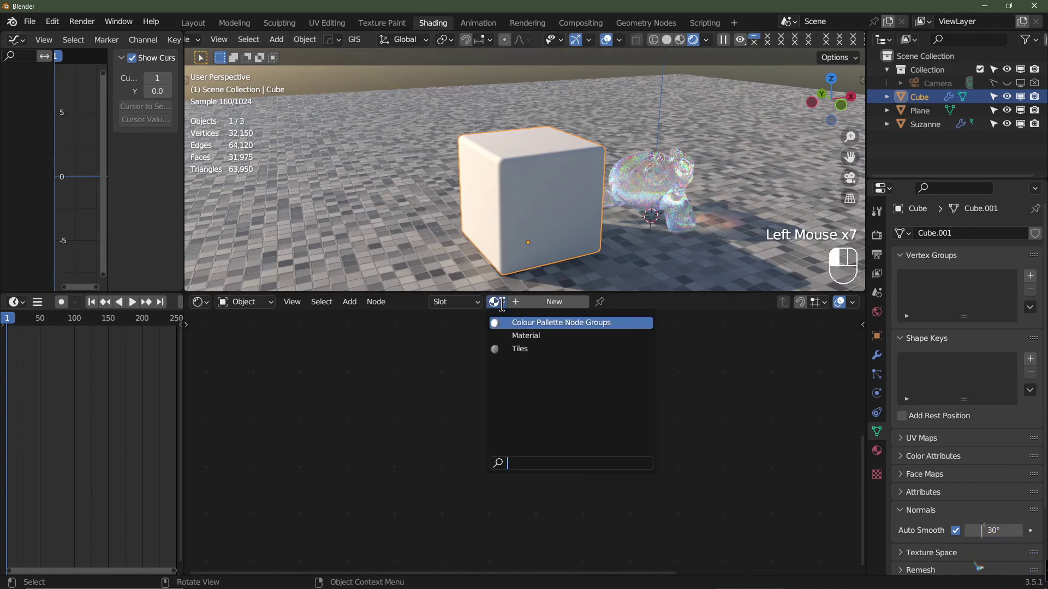
left_click(523, 336)
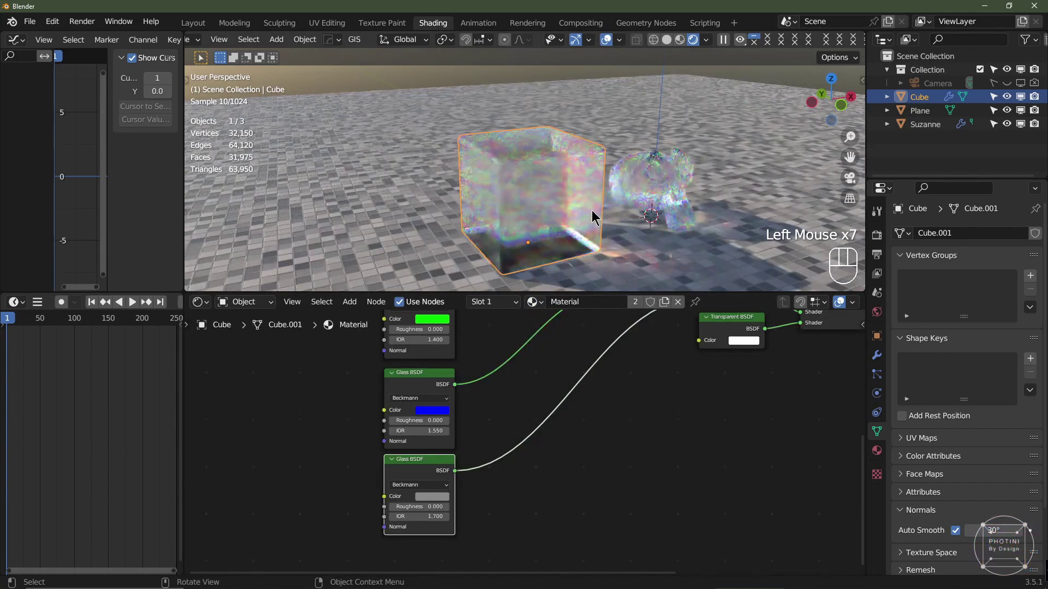
scroll(602, 234, "up", 2)
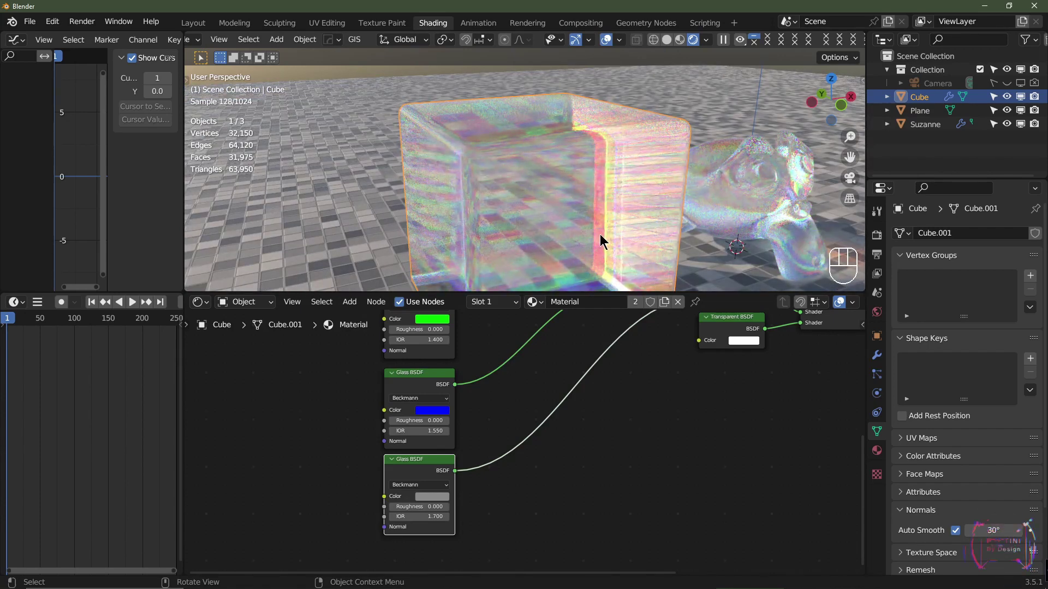
middle_click_drag(572, 345, 455, 556)
Adjust the glass node IORs, setting the green Glass BSDF's IOR to 1.300
left_click(444, 544)
left_click(444, 545)
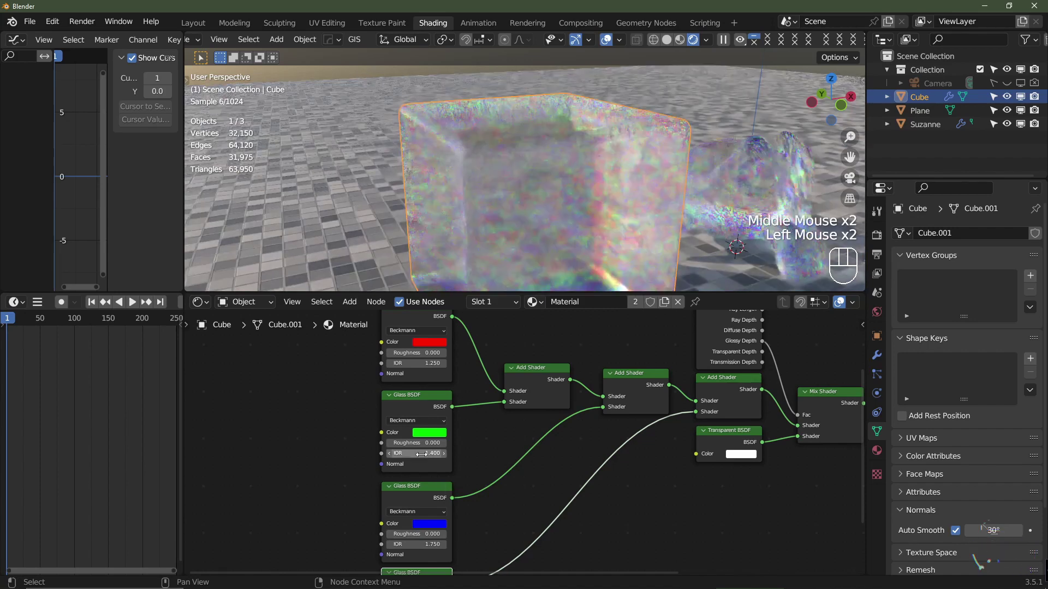
left_click(444, 453)
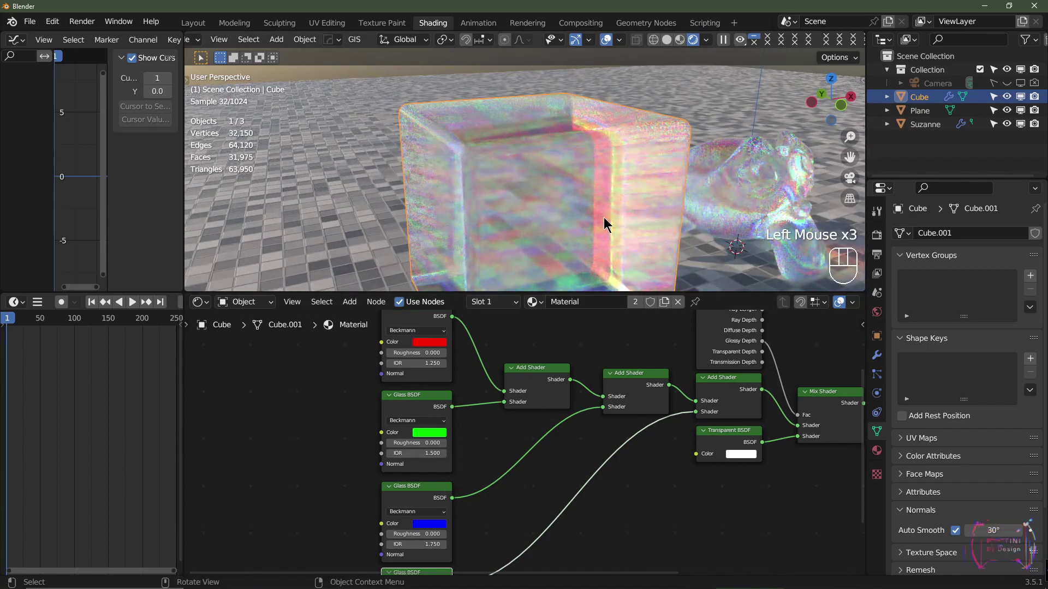
middle_click_drag(501, 396, 505, 439)
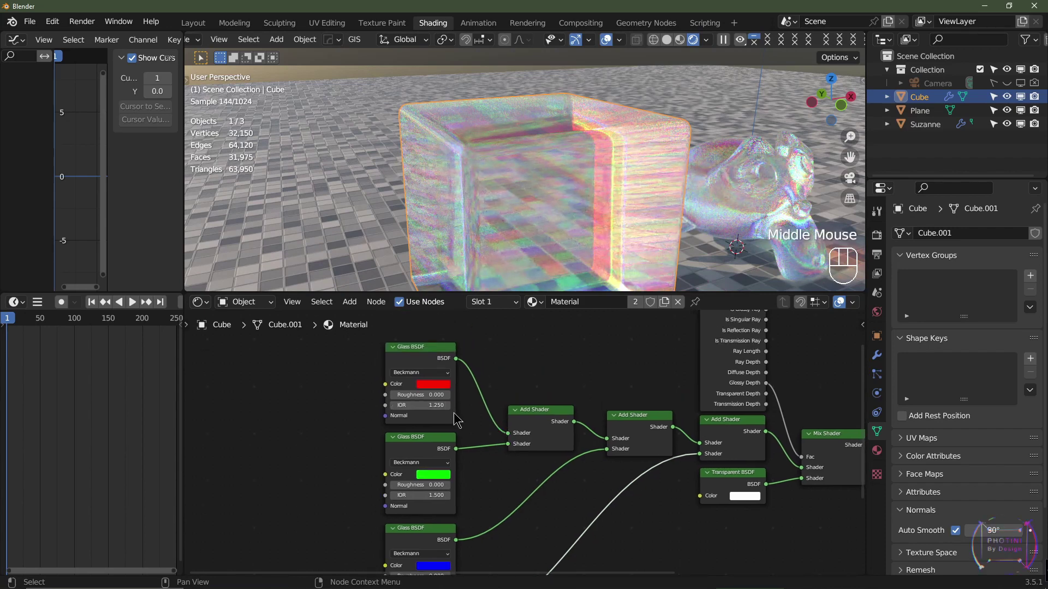
scroll(461, 437, "up", 2)
left_click(411, 509)
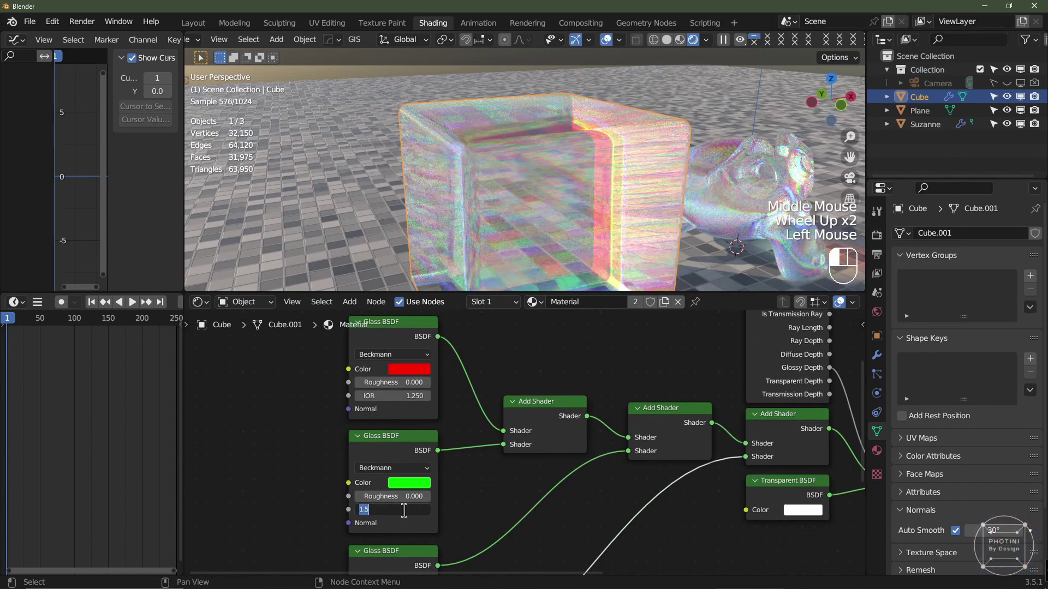
type("1.3")
key("Return")
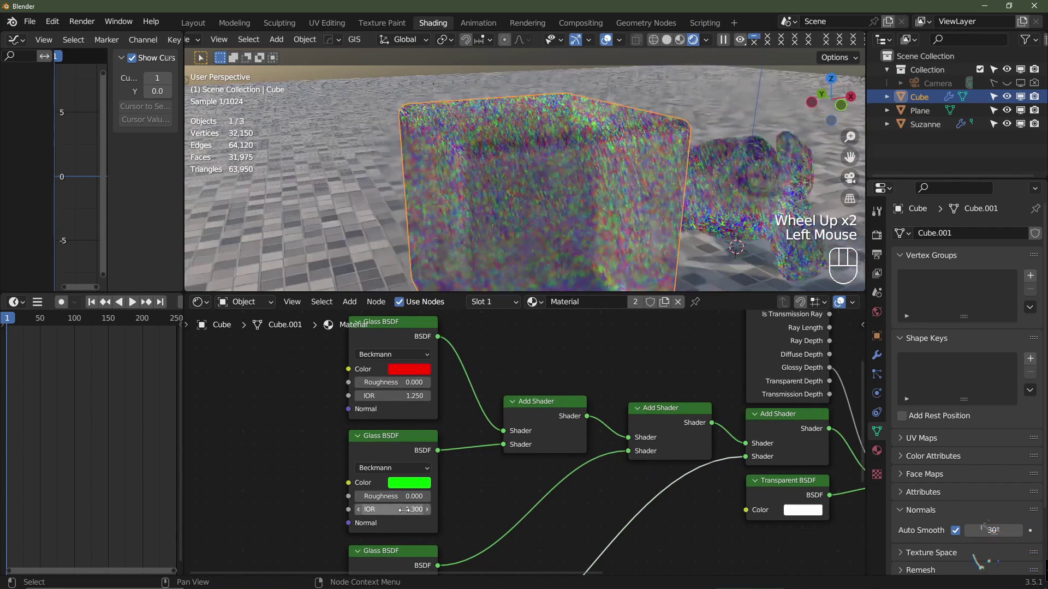
Set the blue Glass BSDF's IOR to 1.350 and the grey one's to 1.400
middle_click_drag(486, 512, 497, 382)
left_click(428, 495)
type("1.35")
key("Return")
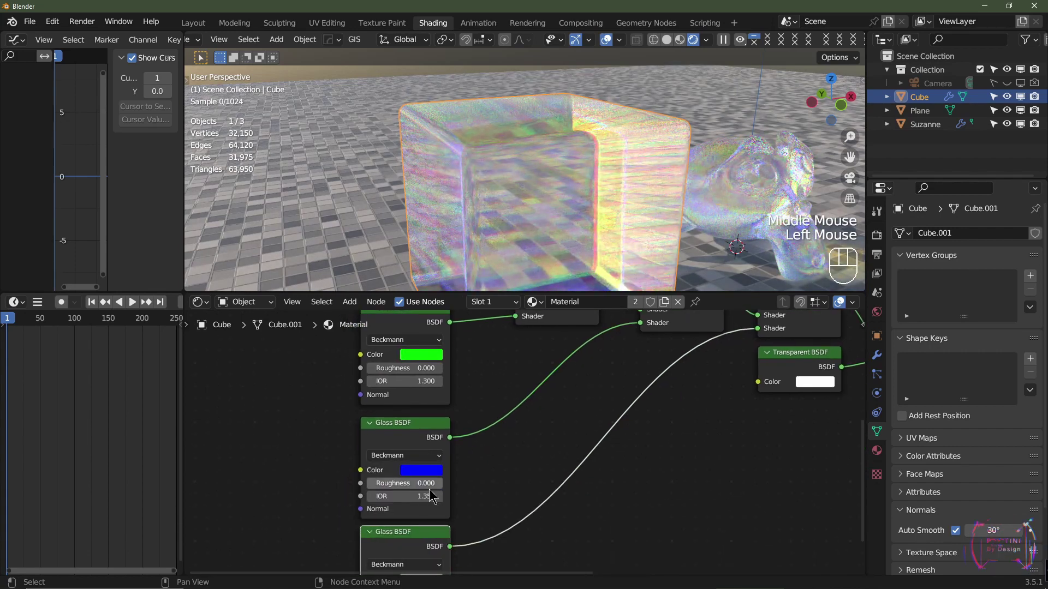
middle_click_drag(516, 563, 530, 433)
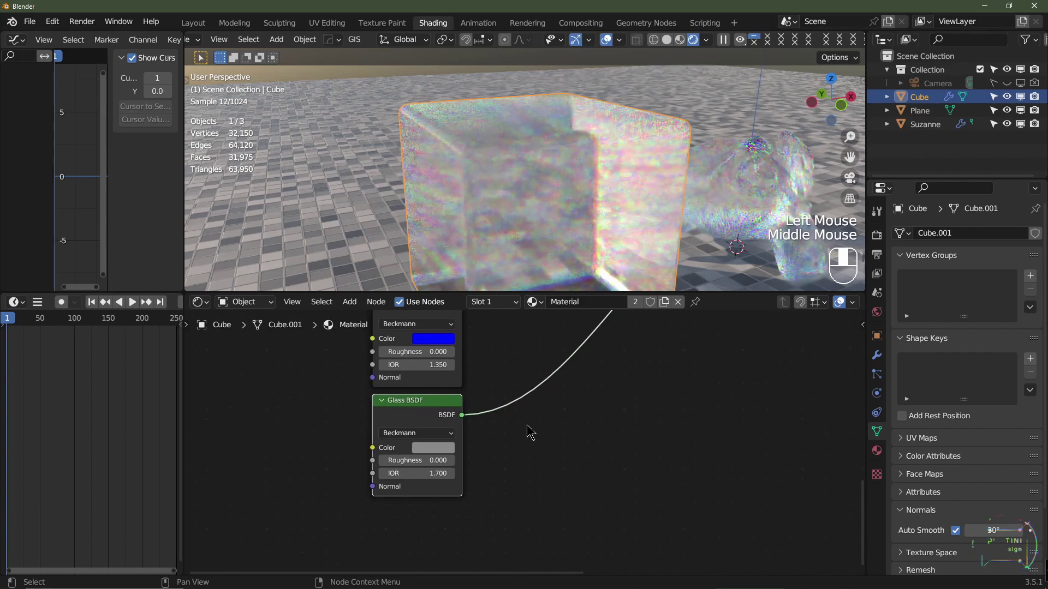
left_click(431, 474)
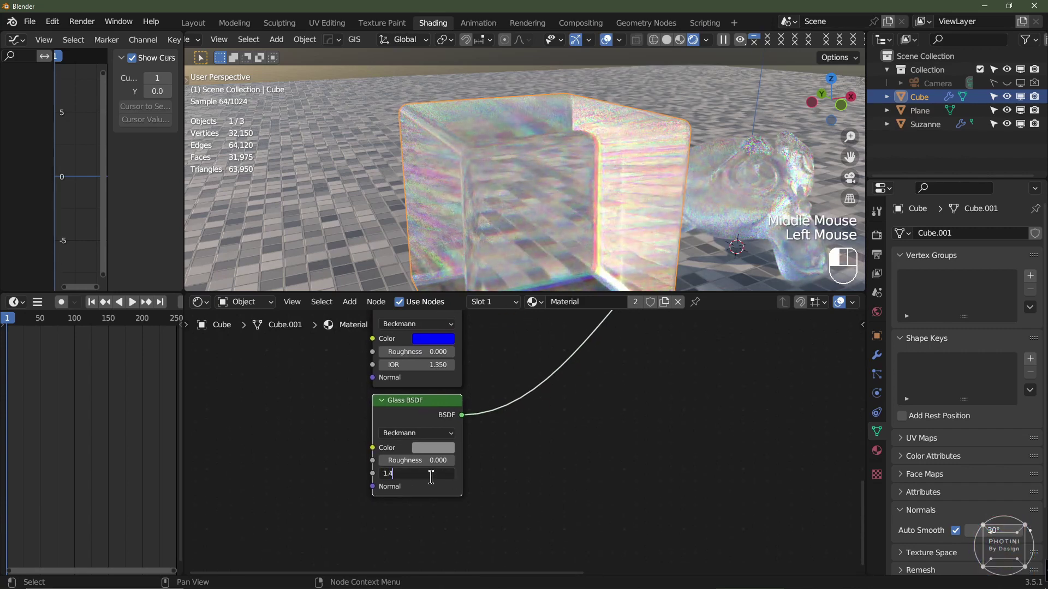
type("1.4")
key("Return")
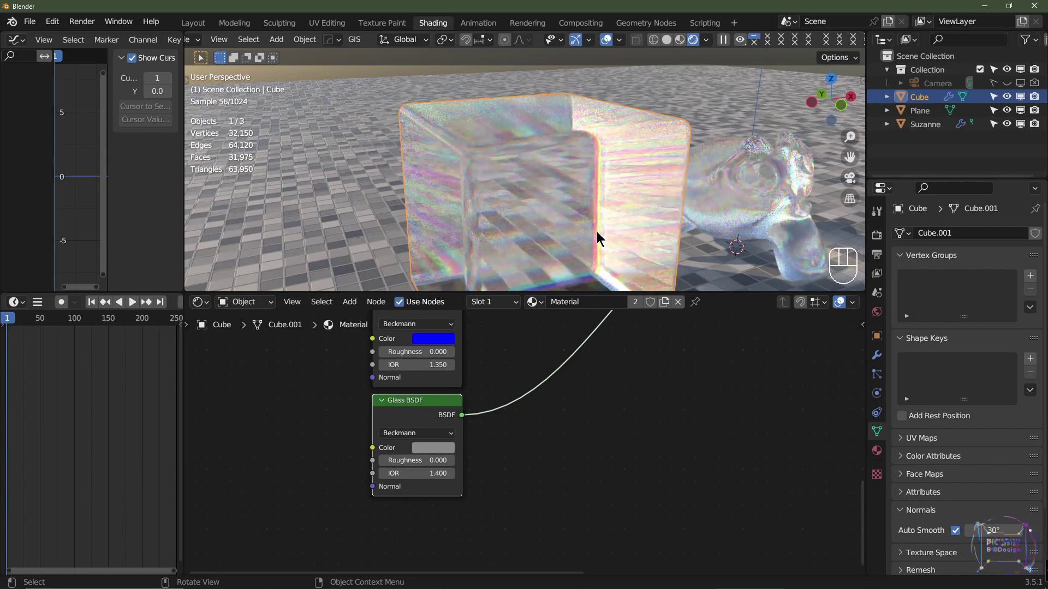
Add a Value input node to the shader tree beside the Glass BSDFs
mouse_move(597, 231)
middle_mouse_down()
mouse_move(594, 197)
mouse_move(599, 227)
middle_mouse_up()
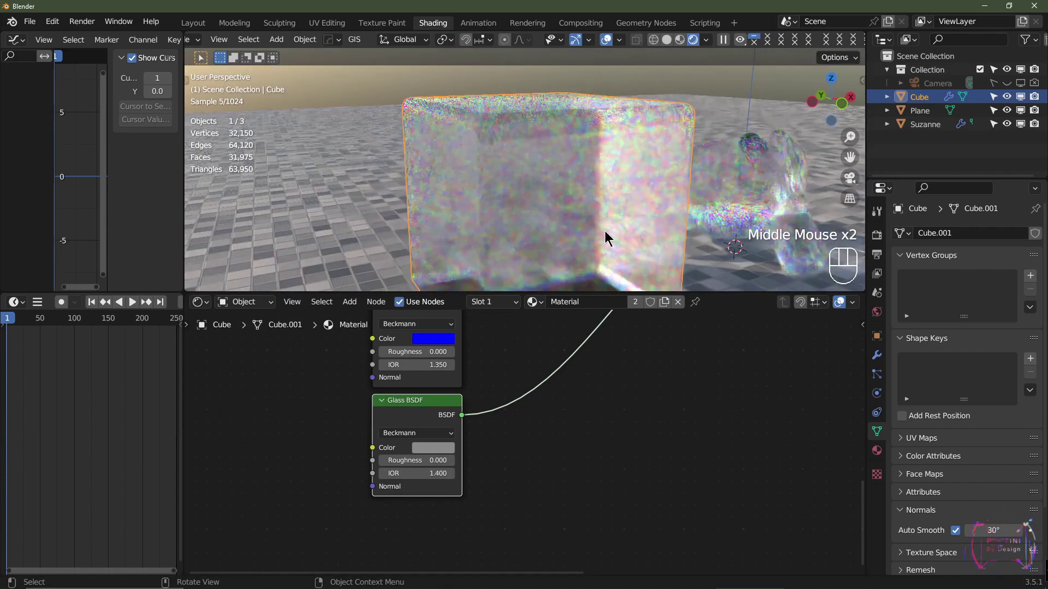
scroll(596, 248, "down", 4)
scroll(598, 230, "up", 4)
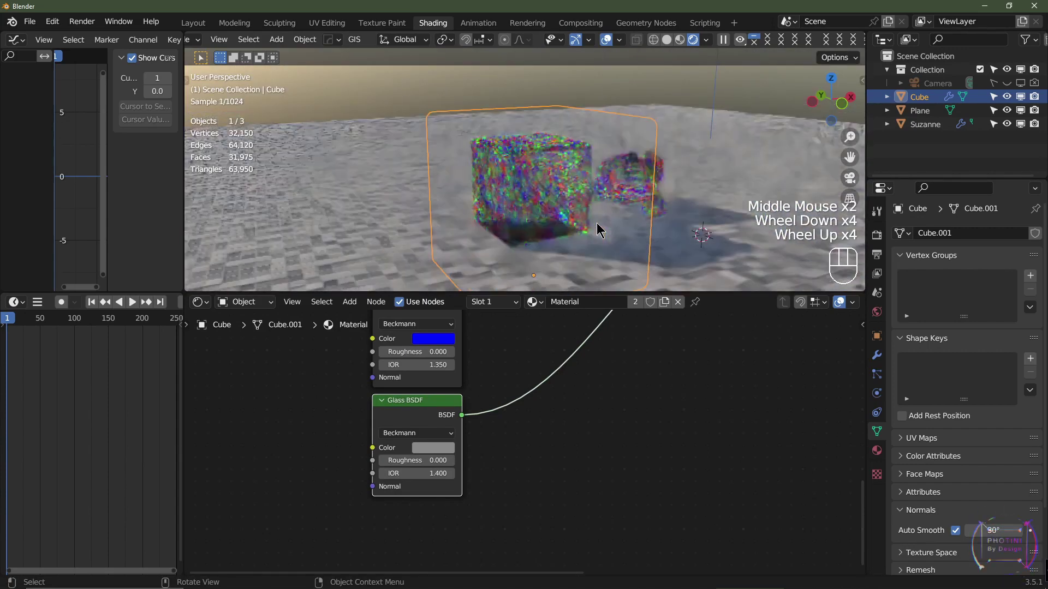
scroll(599, 229, "down", 1)
middle_click_drag(501, 369, 507, 435)
middle_click_drag(455, 365, 537, 449)
key("shift+a")
mouse_move(252, 429)
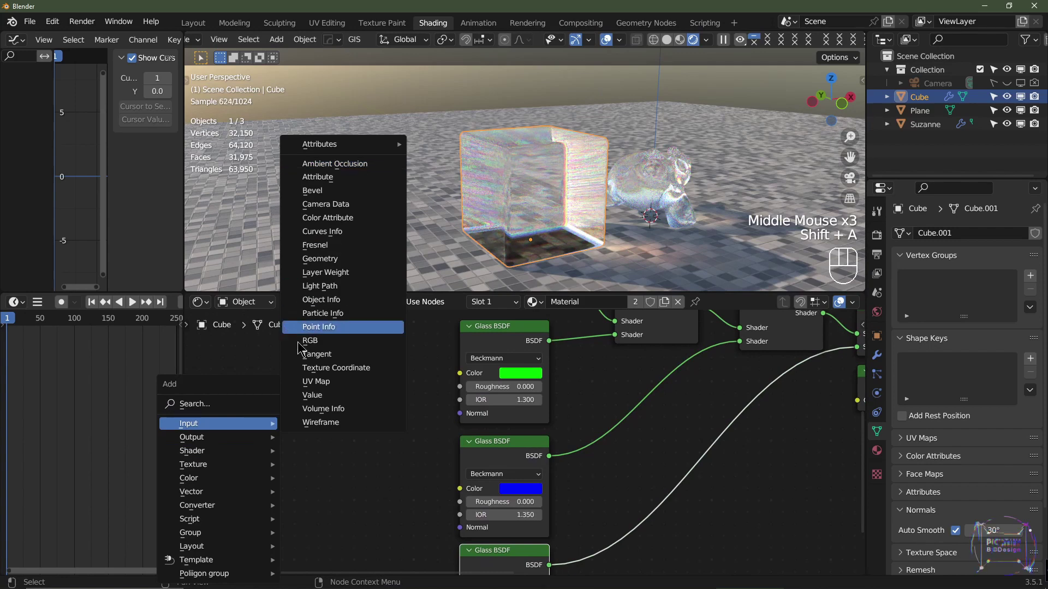
left_click(332, 400)
left_click(350, 431)
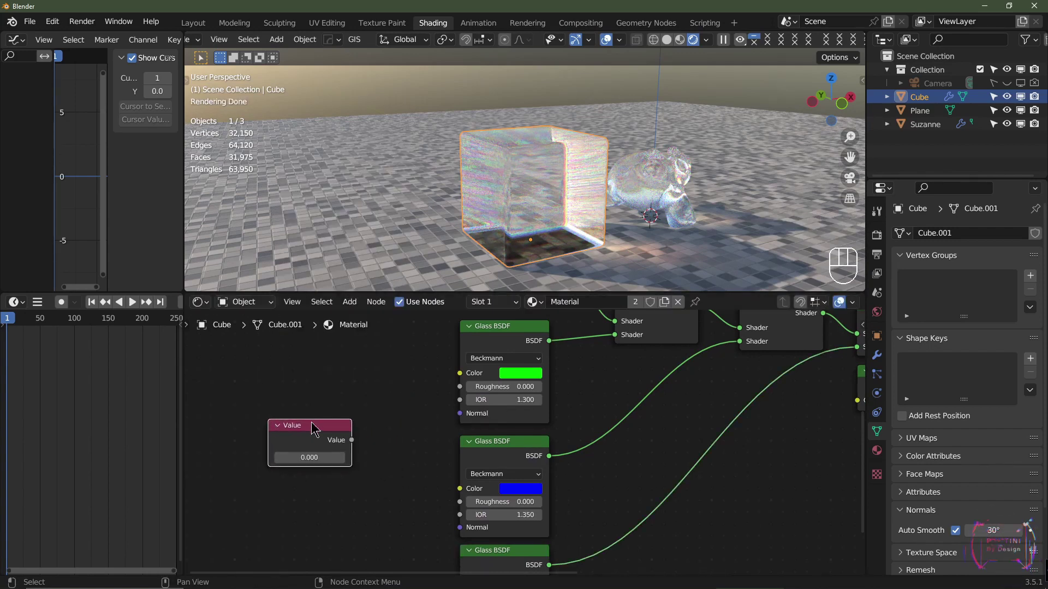
Link the Value output into the Roughness of the blue, top and lower Glass BSDFs
left_click_drag(356, 438, 461, 400)
middle_click_drag(422, 426, 355, 362)
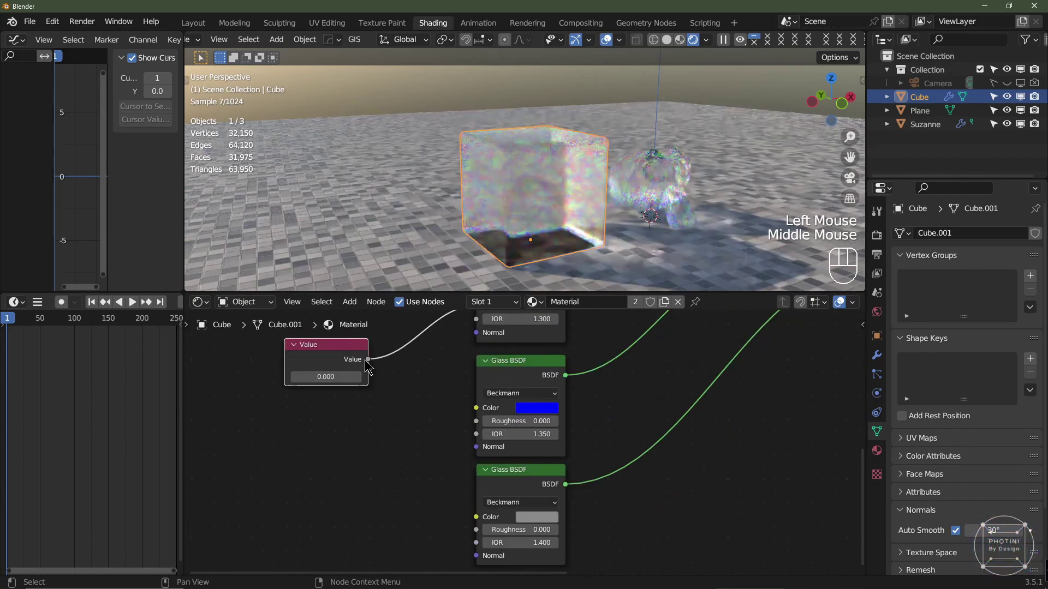
left_click(367, 368)
left_click_drag(367, 368, 476, 420)
middle_click_drag(405, 378, 413, 487)
left_click_drag(388, 517, 498, 351)
middle_click_drag(431, 493, 368, 402)
middle_click_drag(354, 439, 347, 330)
left_click_drag(345, 329, 450, 497)
middle_click_drag(360, 420, 407, 486)
Set the Value node to 0 and cut its link to the grey Glass BSDF's Roughness
left_click_drag(342, 409, 360, 409)
left_click(344, 411)
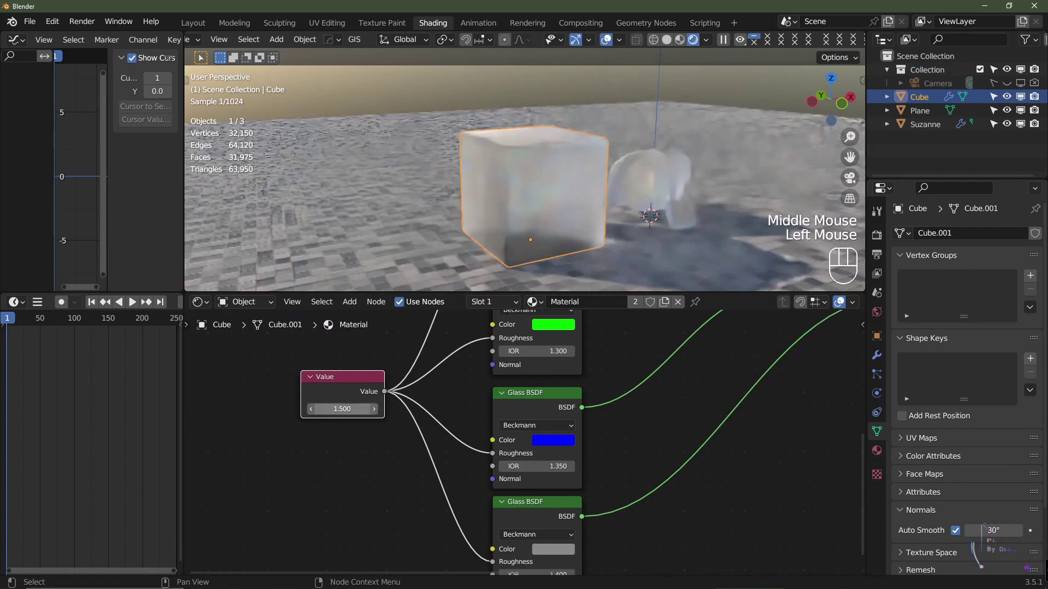
left_click(344, 410)
key("BackSpace")
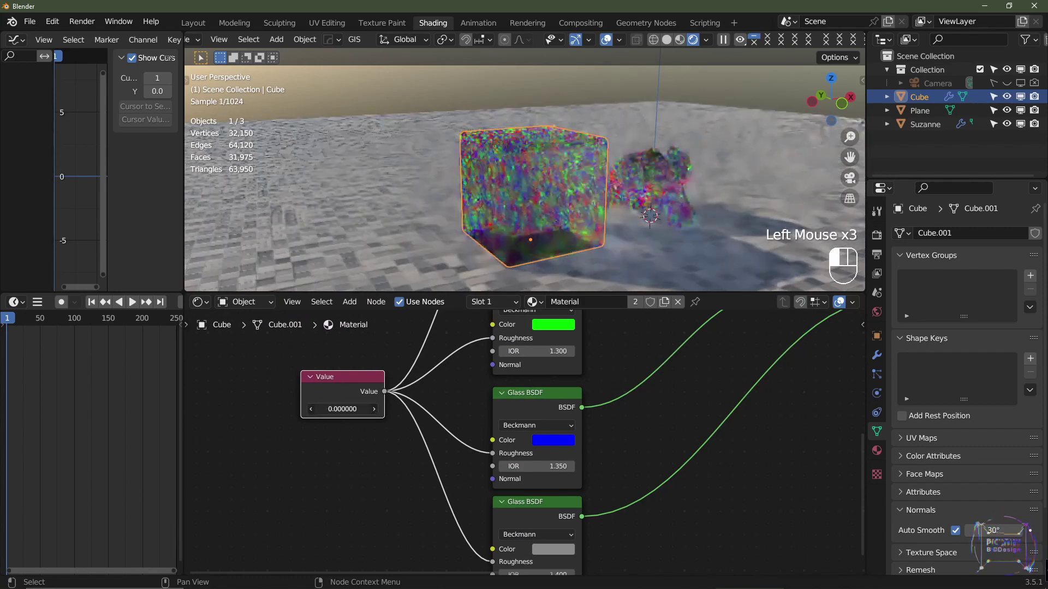
left_click(341, 410)
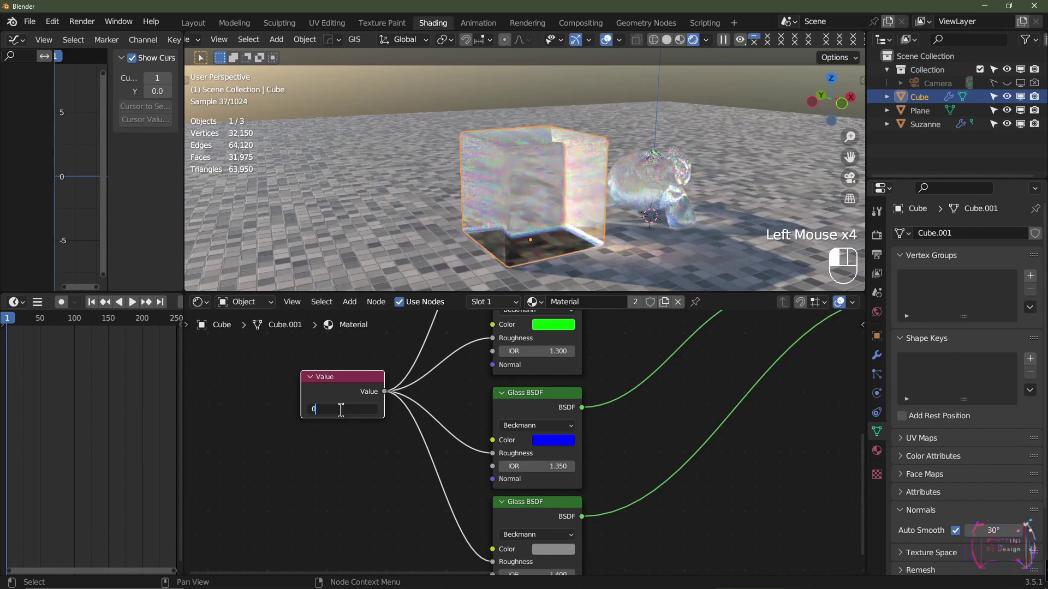
type("0")
key("Return")
right_click_drag(445, 465, 425, 554, "ctrl")
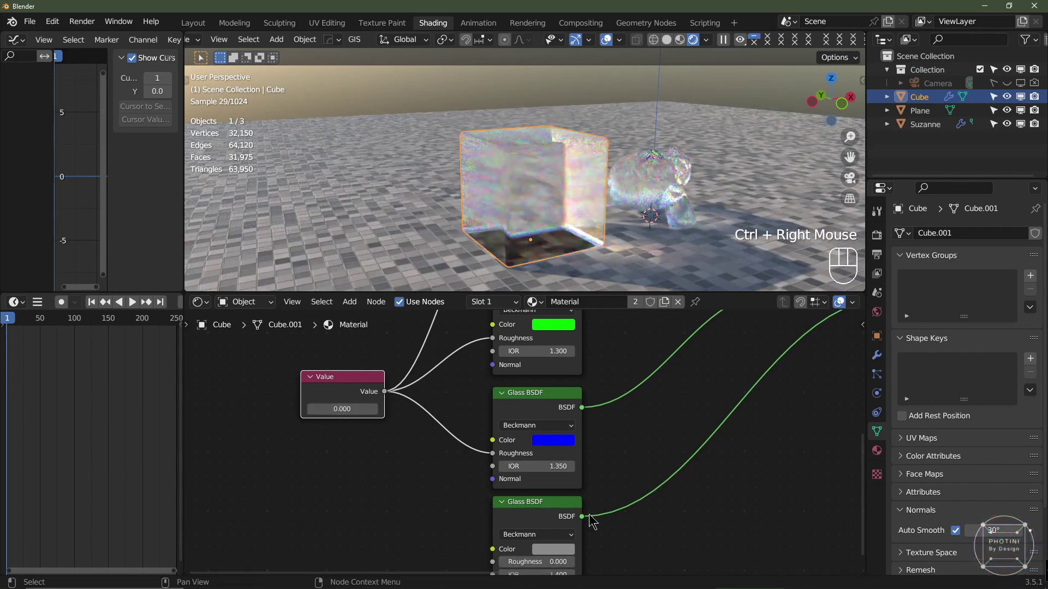
middle_click_drag(703, 506, 640, 443)
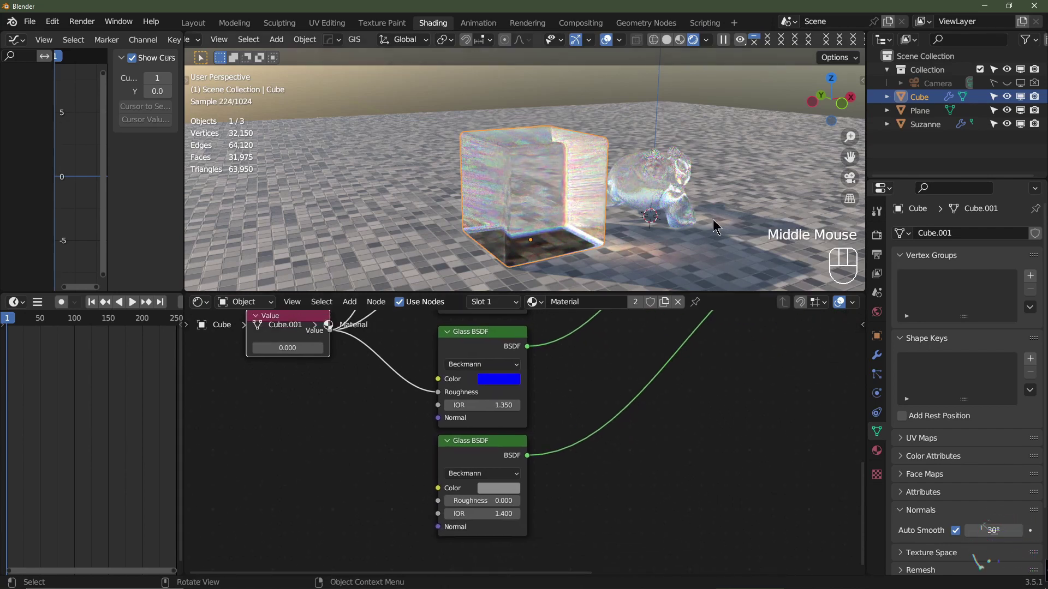
Set the grey Glass BSDF's Roughness to 0.5
middle_click_drag(713, 219, 647, 247)
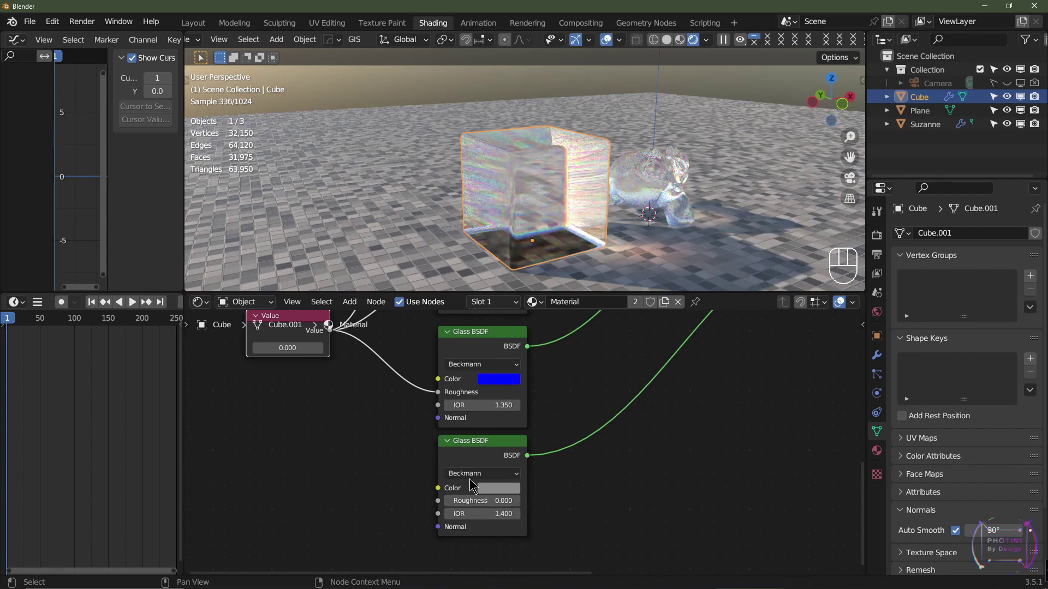
left_click(479, 501)
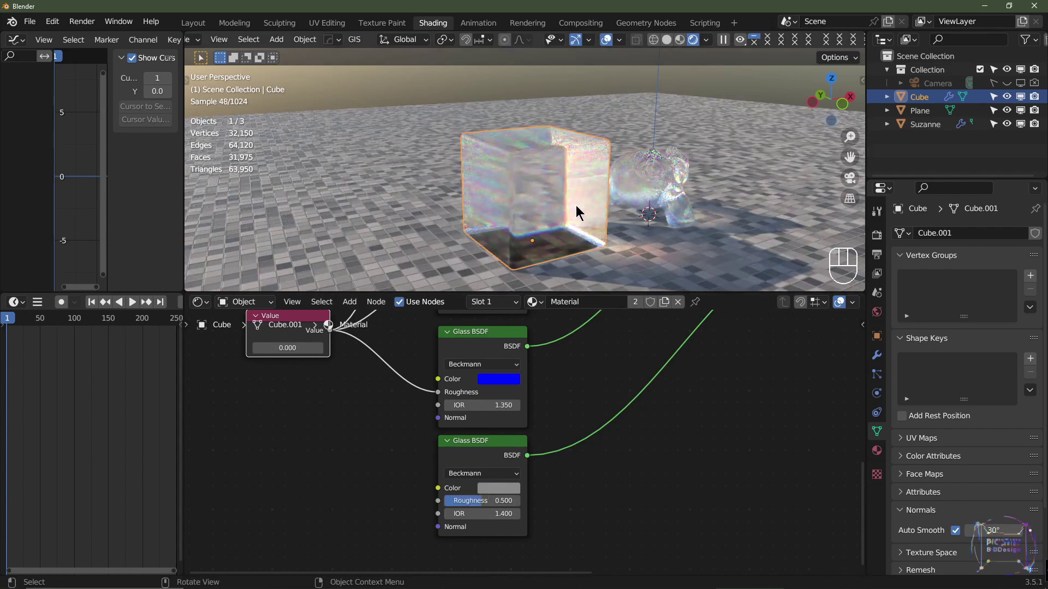
middle_click_drag(571, 208, 593, 217)
Reconnect the middle and right Add Shader outputs to the Mix Shader
middle_click_drag(632, 346, 512, 533)
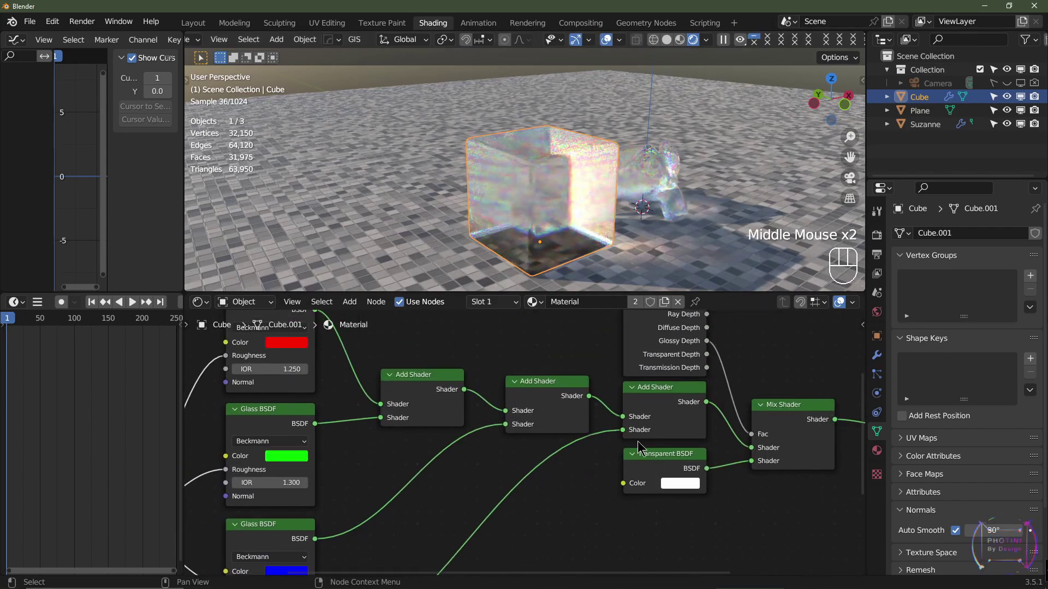
left_click_drag(589, 396, 767, 454)
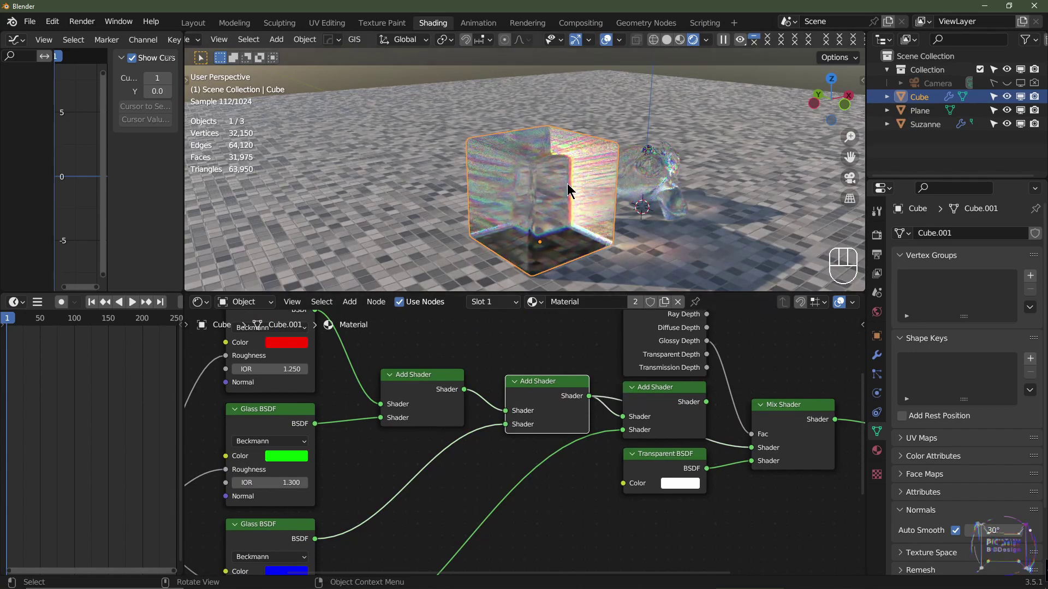
middle_click_drag(568, 188, 600, 186)
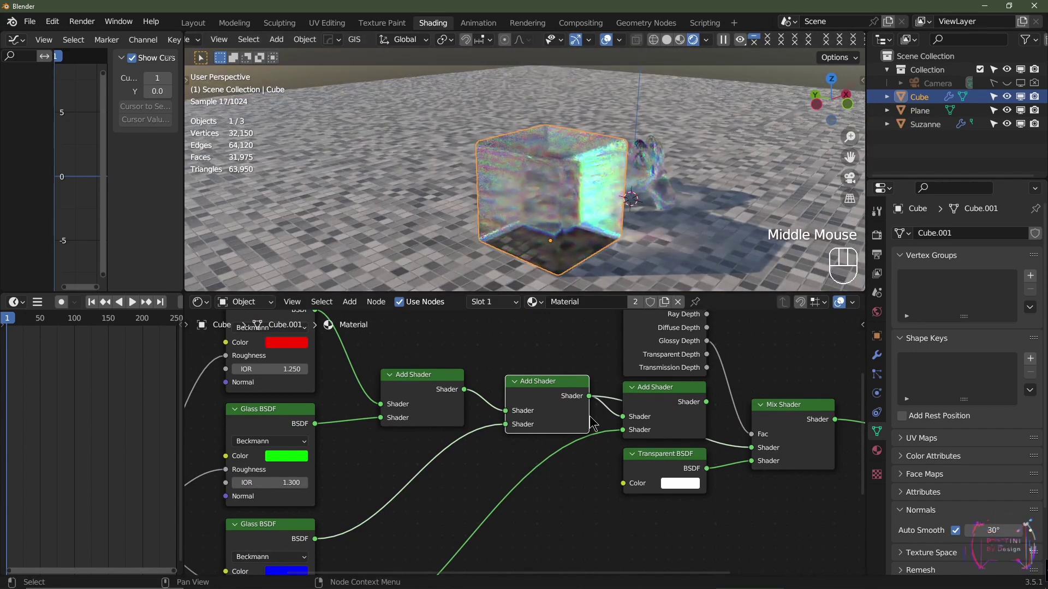
left_click_drag(706, 402, 760, 448)
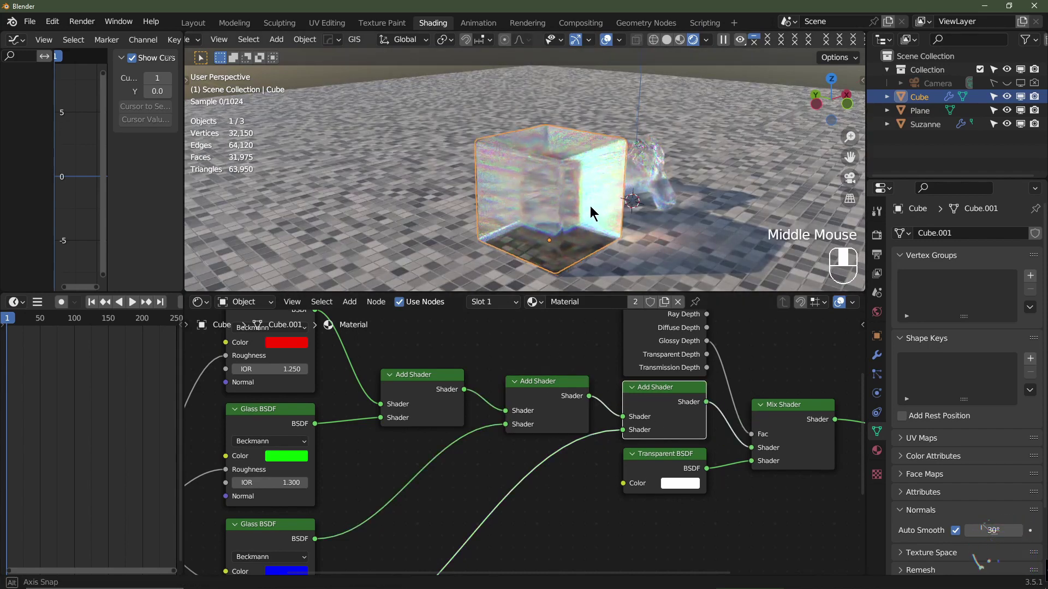
Lighten the grey Glass BSDF's colour to an HSV value of 0.691
middle_click_drag(584, 206, 549, 199)
middle_click_drag(428, 468, 630, 331)
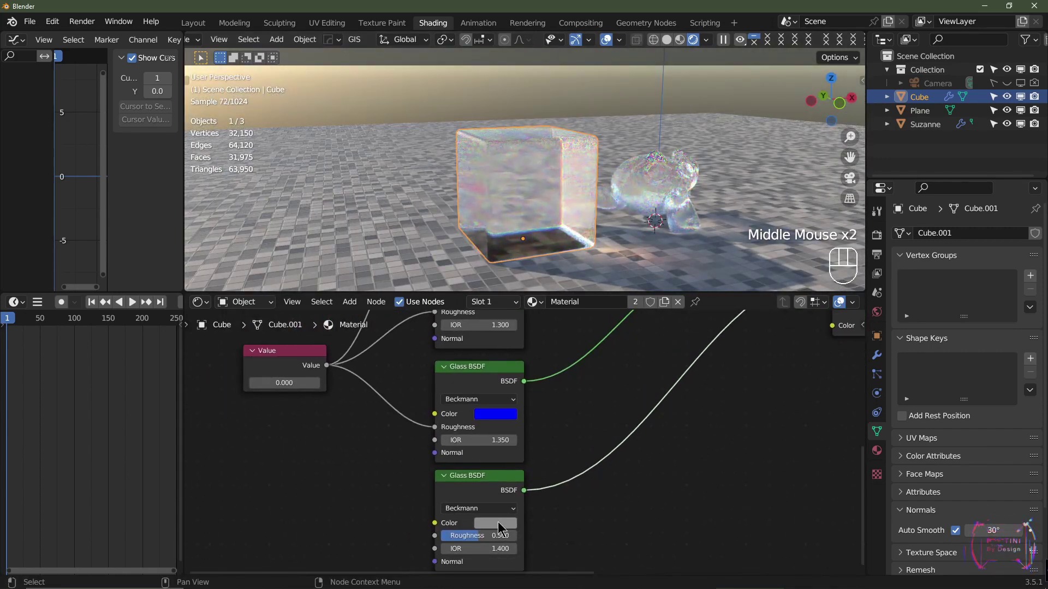
middle_click_drag(746, 180, 650, 174)
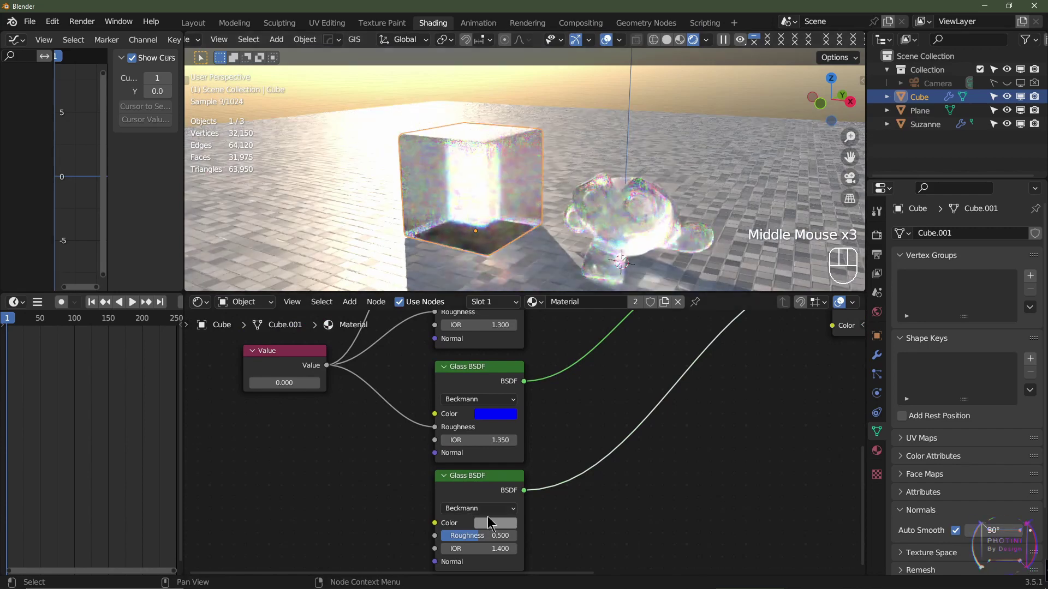
left_click(499, 522)
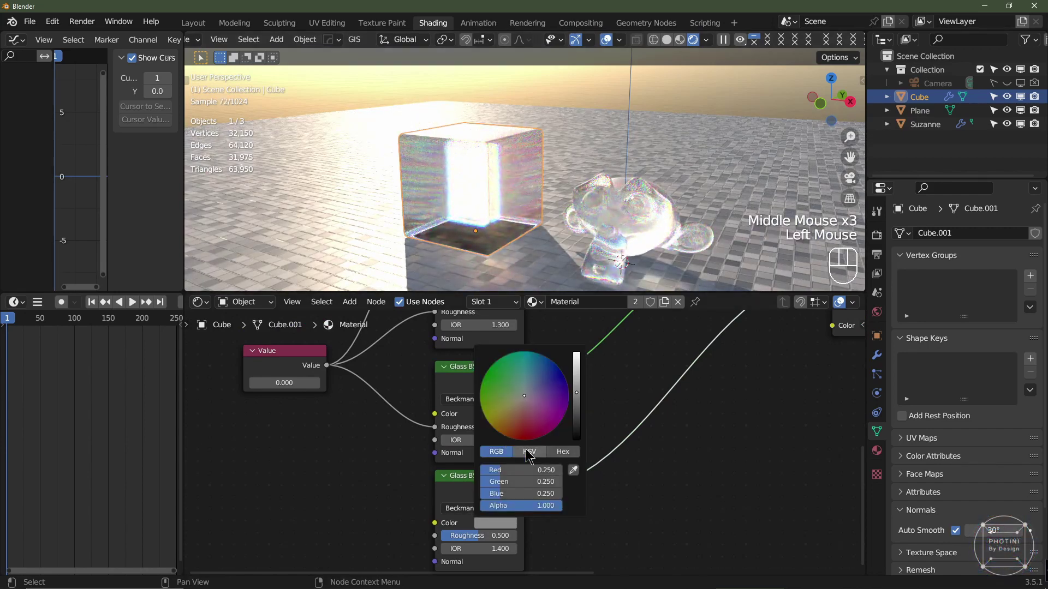
left_click_drag(519, 496, 548, 496)
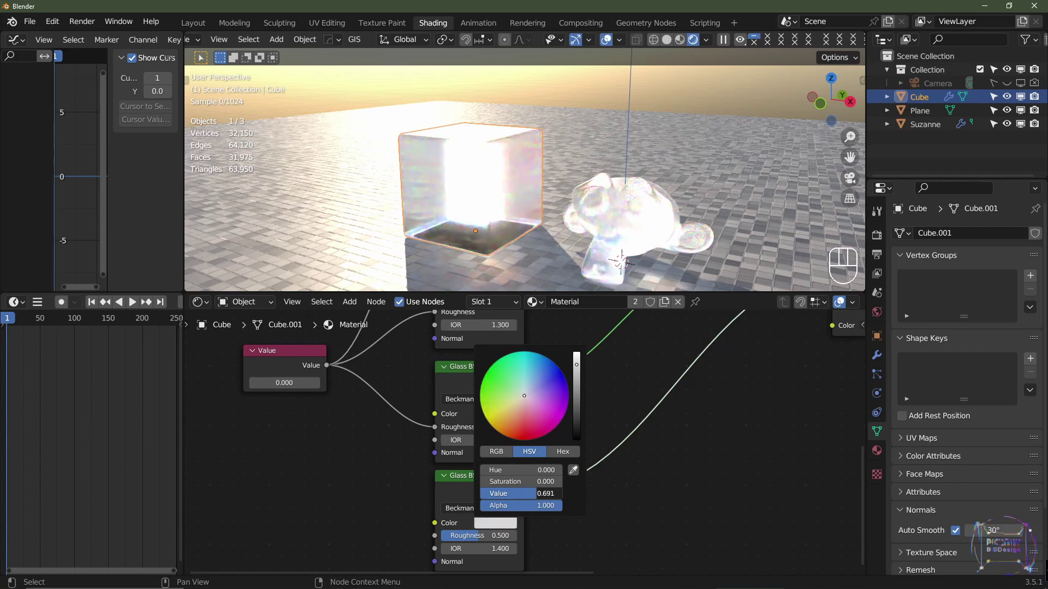
Undo the grey glass colour change and raise its Roughness to 1.000
key("ctrl+z")
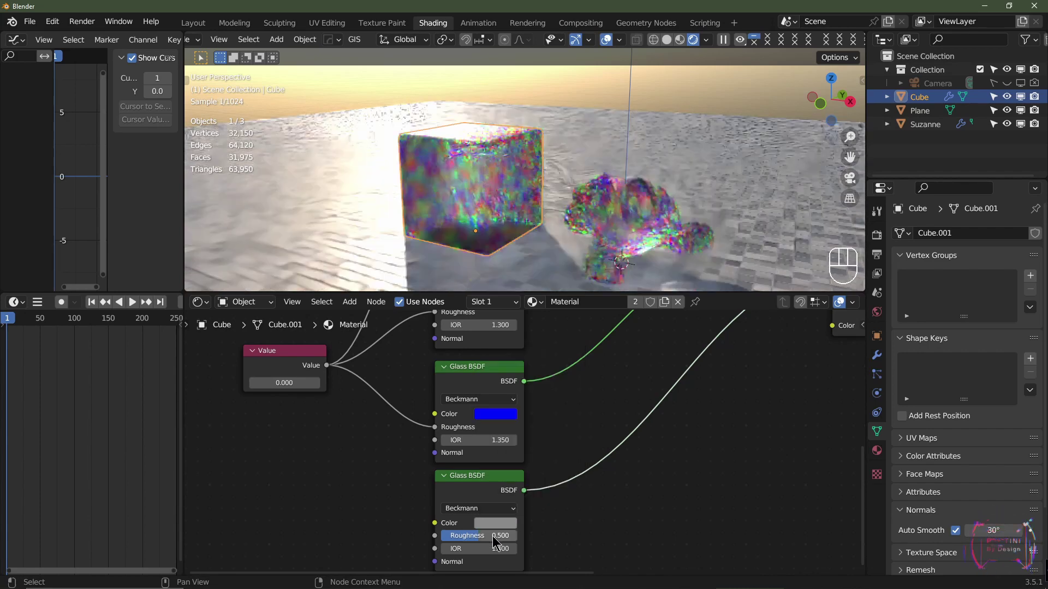
left_click_drag(492, 536, 533, 486)
middle_click_drag(612, 175, 622, 247)
Link the Value node into the grey Glass BSDF's Roughness and set the Value to 0.5
left_click_drag(326, 365, 434, 535)
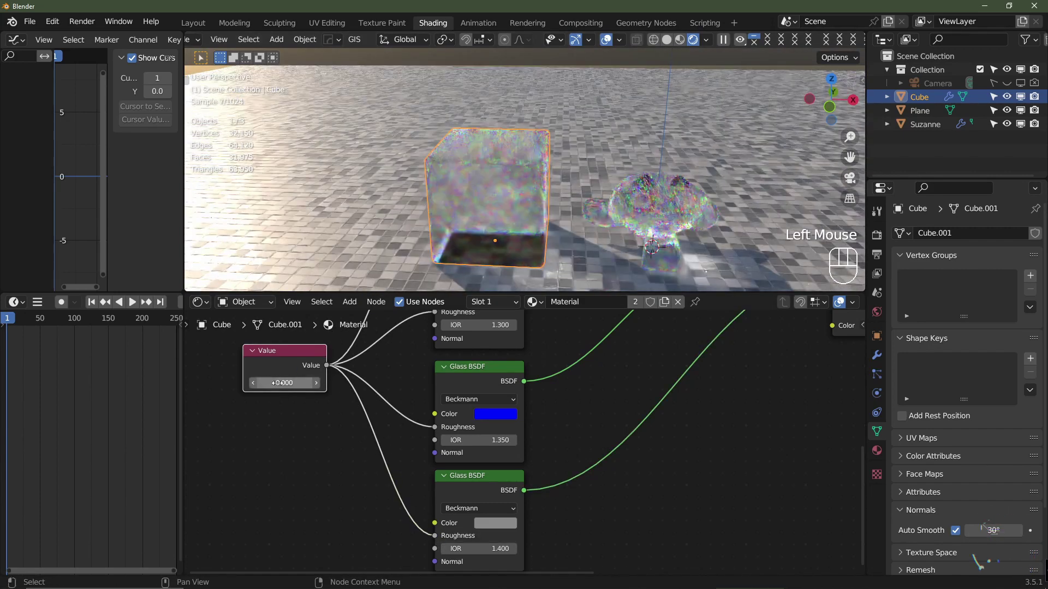
double_click(275, 382)
type("0.5")
key("Return")
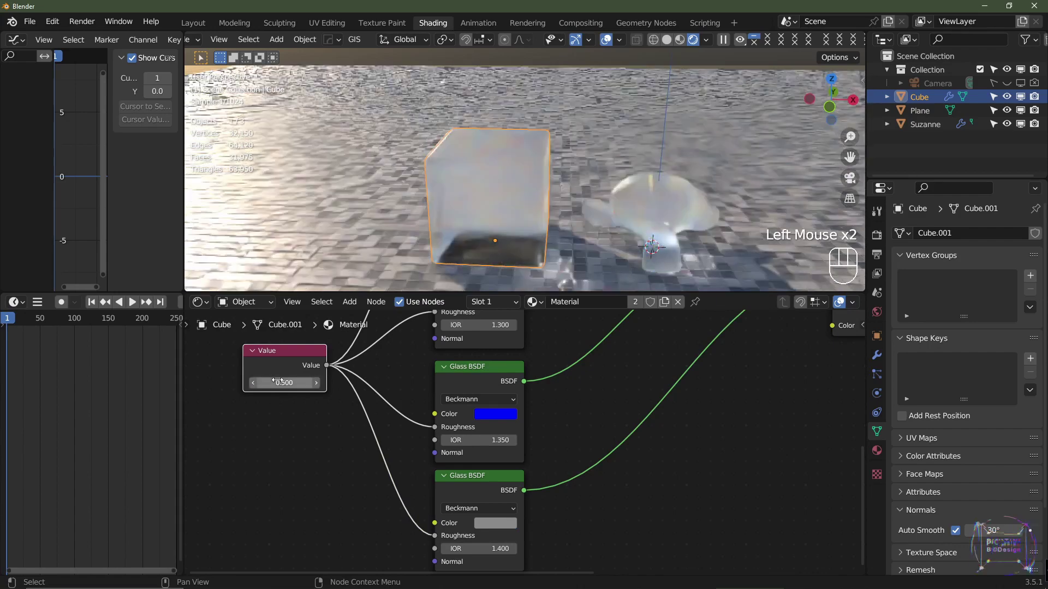
scroll(734, 218, "down", 2)
middle_click_drag(726, 223, 639, 225)
scroll(640, 225, "up", 3)
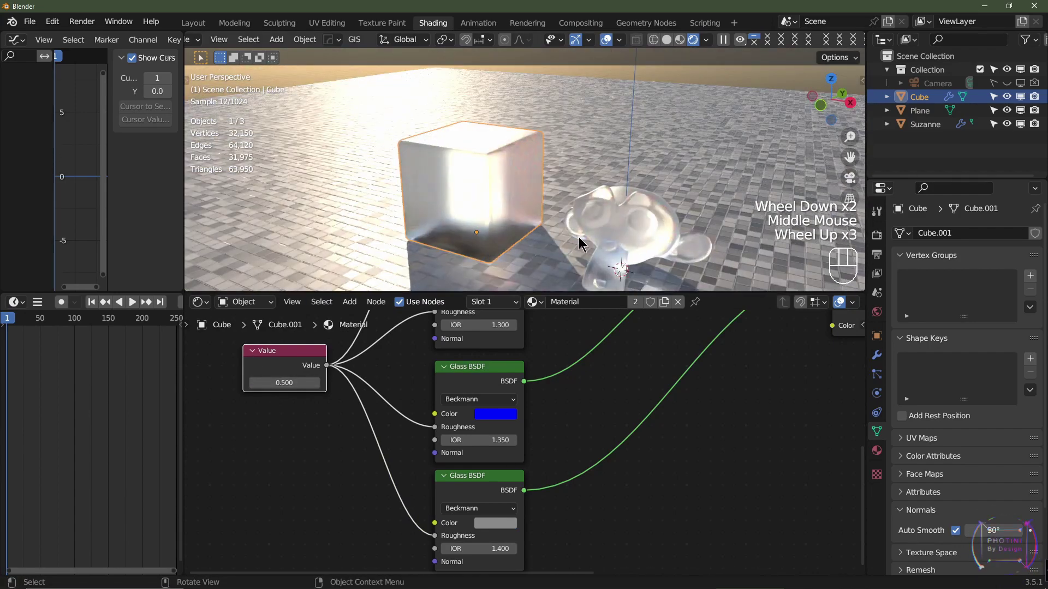
scroll(595, 426, "down", 4)
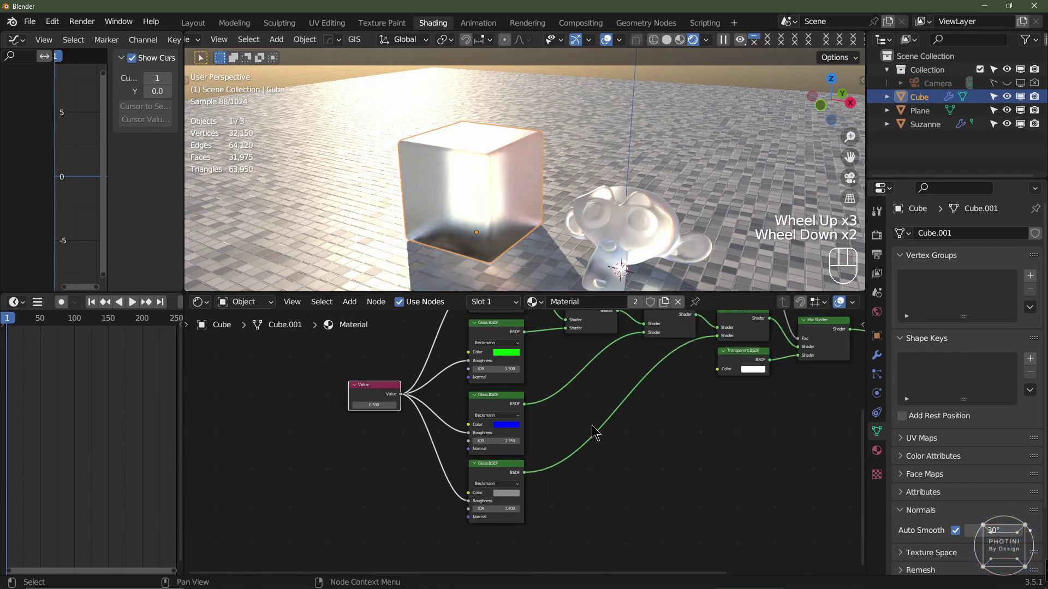
middle_click_drag(596, 428, 550, 445)
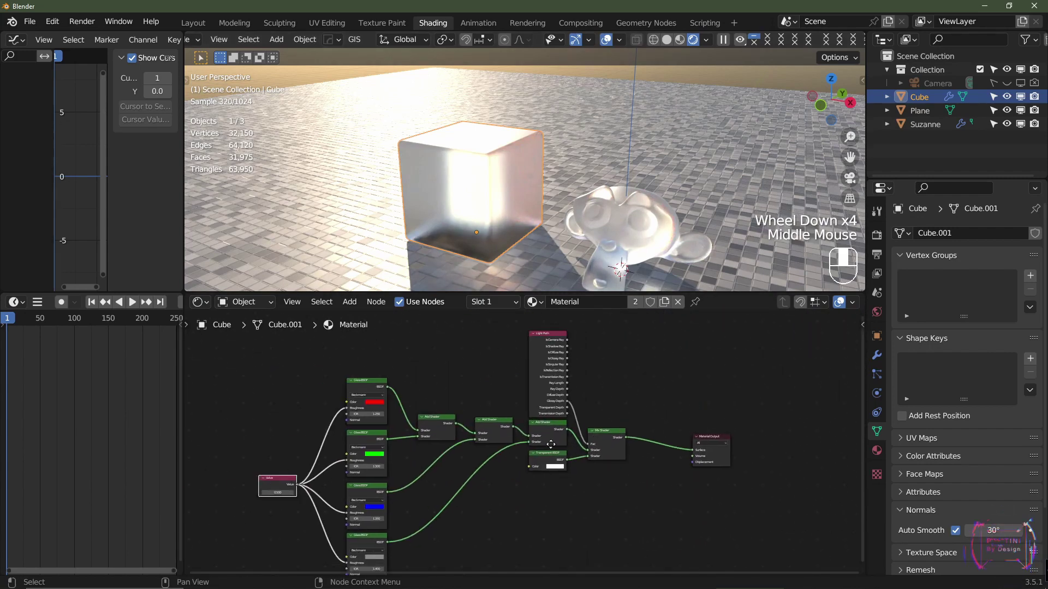
Enlarge the node editor and select Suzanne to show its four-glass material with Value 0.5
left_click(512, 289)
left_click_drag(512, 293, 513, 189)
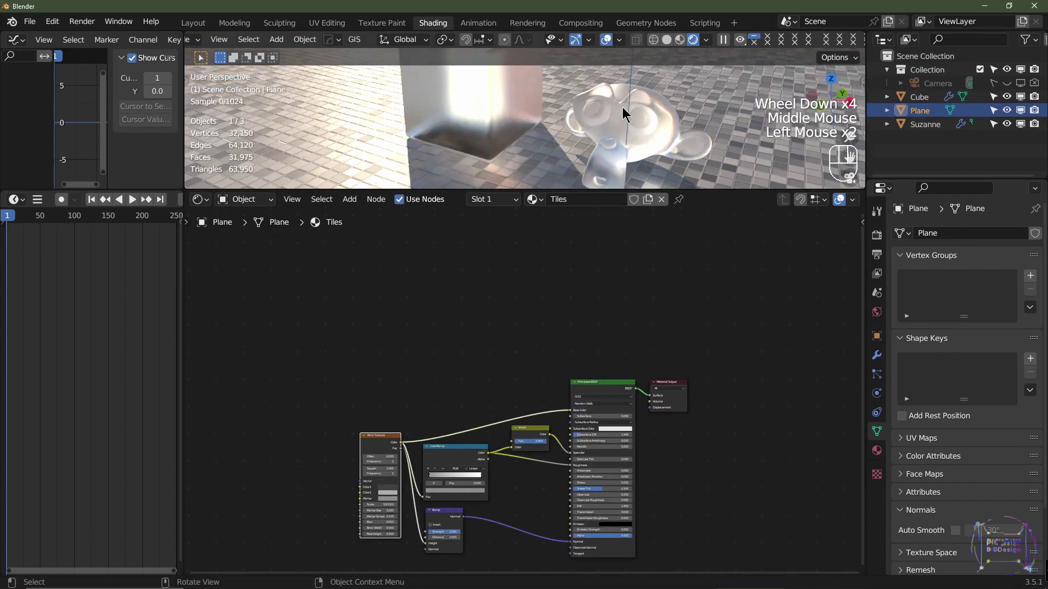
left_click(608, 162)
mouse_move(538, 431)
middle_mouse_down()
mouse_move(541, 411)
mouse_move(542, 421)
middle_mouse_up()
scroll(547, 421, "up", 1)
scroll(546, 421, "up", 1)
scroll(545, 420, "down", 1)
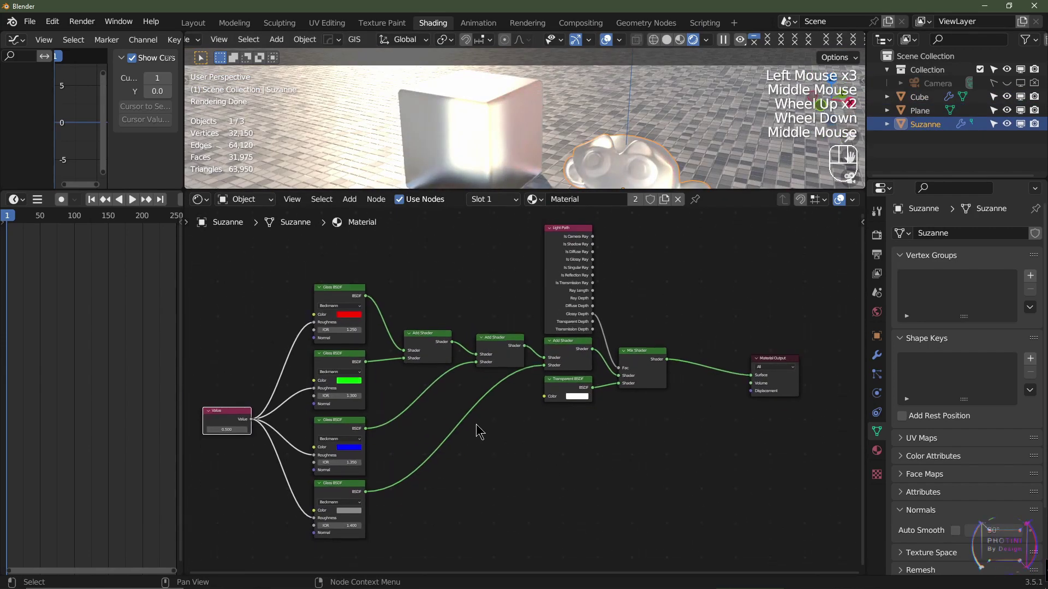